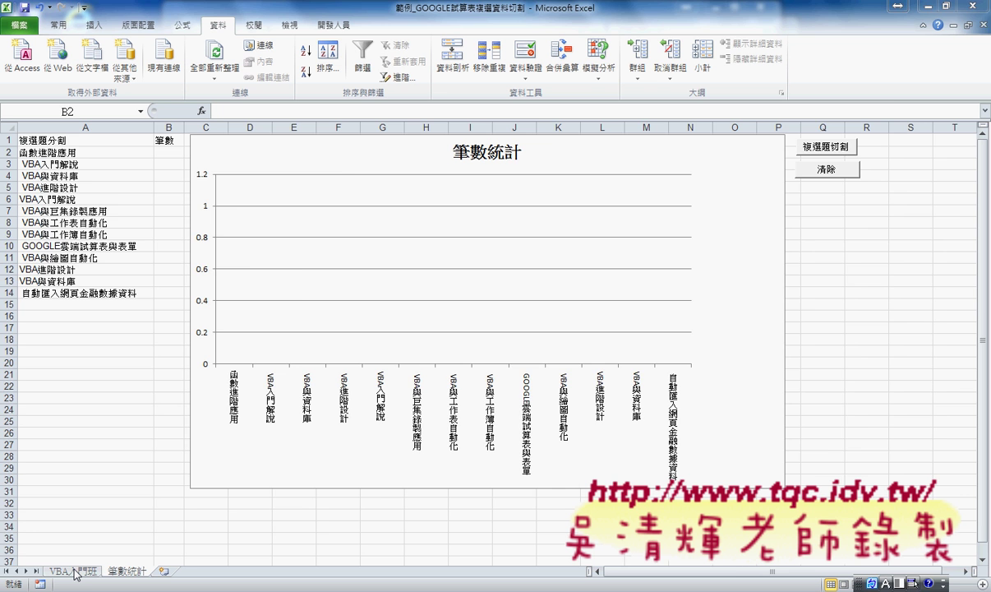
Step: Open the VBA入門班 sheet, check cells D2 and G2, and show the 開發人員 (Developer) ribbon tab
{"action": "left_click", "coordinate": [76, 570]}
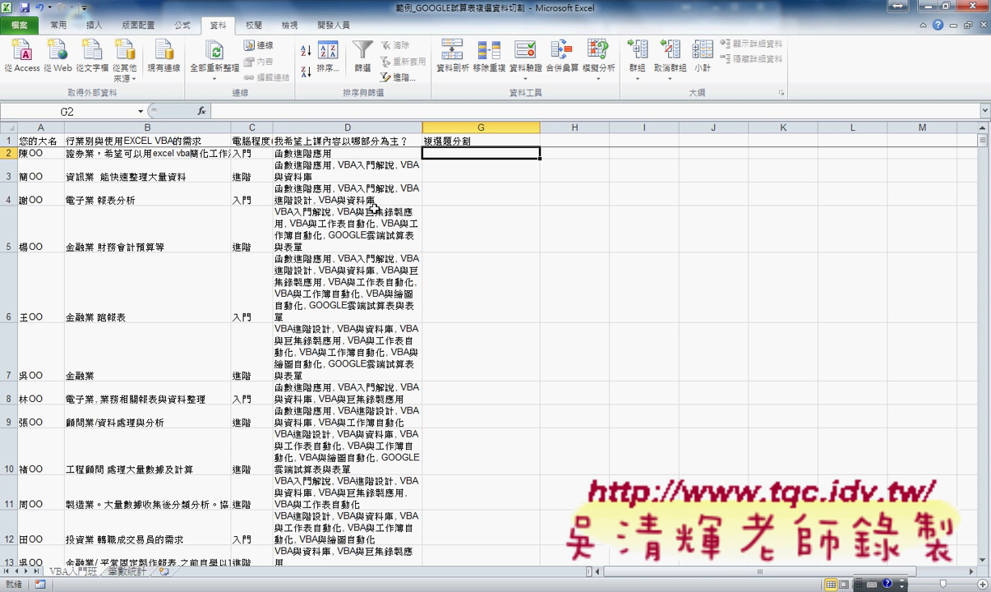
{"action": "left_click", "coordinate": [341, 150]}
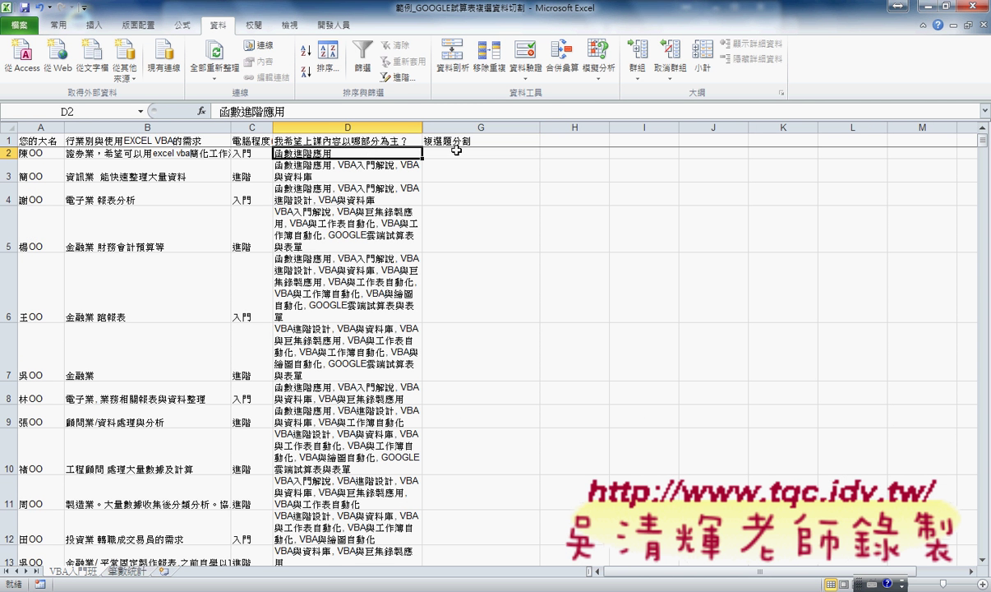
{"action": "left_click", "coordinate": [432, 151]}
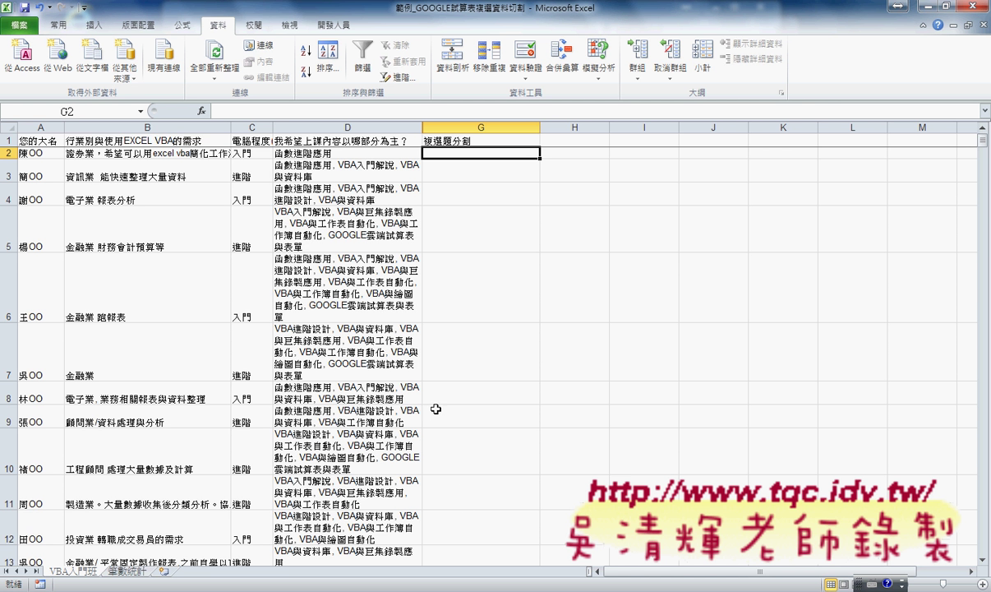
{"action": "left_click", "coordinate": [334, 26]}
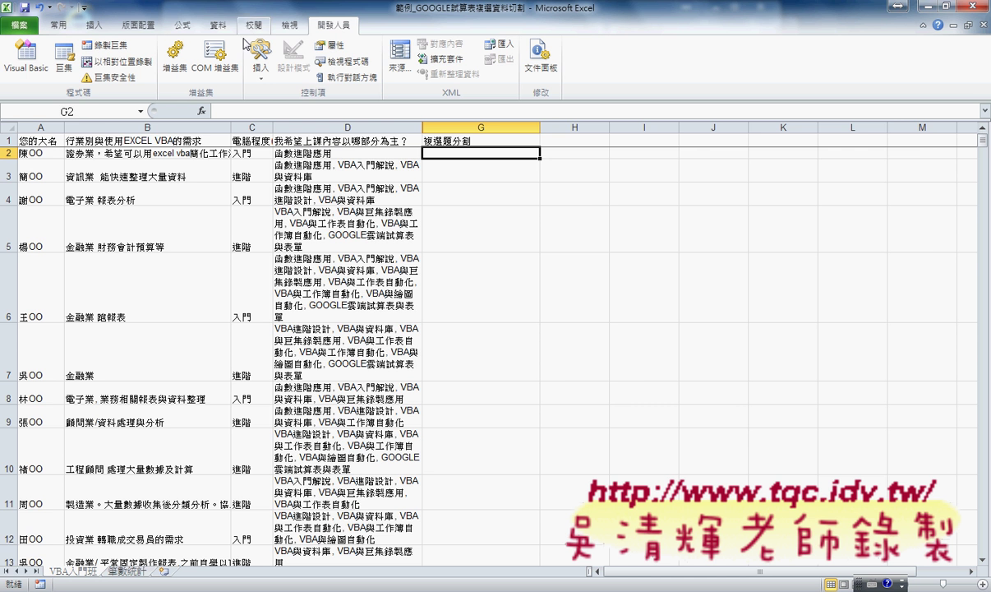
Step: Open the Visual Basic editor, enlarge its project panes, and close the Module2 and Module1 code windows
{"action": "left_click", "coordinate": [38, 74]}
{"action": "left_click_drag", "start_coordinate": [370, 73], "coordinate": [403, 79]}
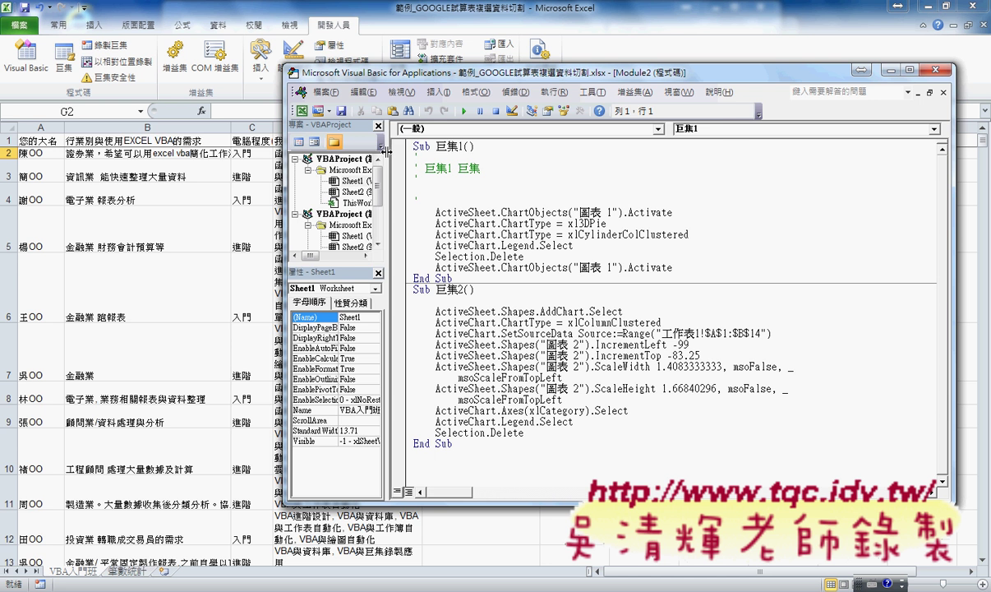
{"action": "left_click_drag", "start_coordinate": [387, 152], "coordinate": [445, 156]}
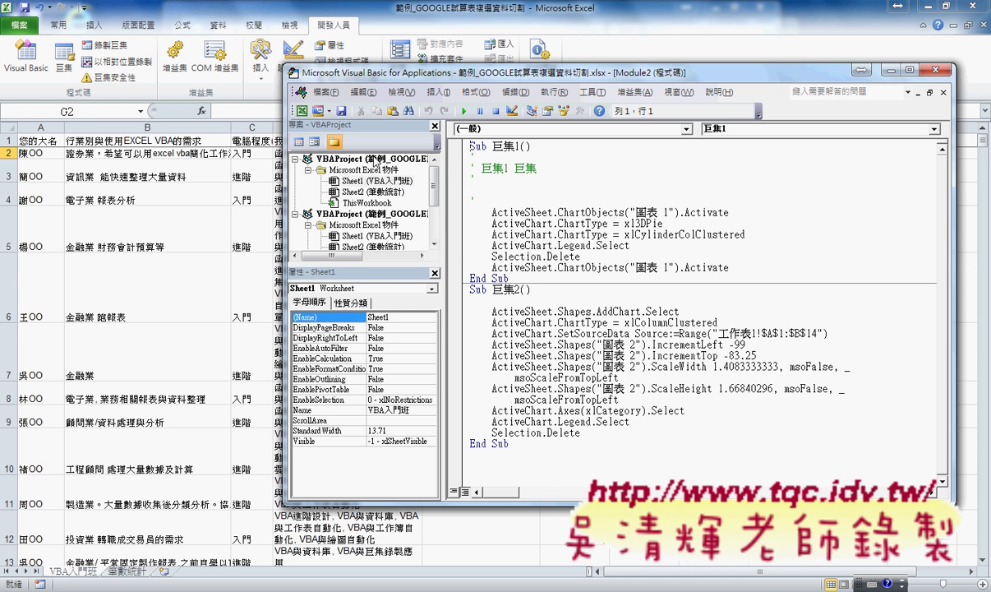
{"action": "left_click_drag", "start_coordinate": [362, 263], "coordinate": [361, 327]}
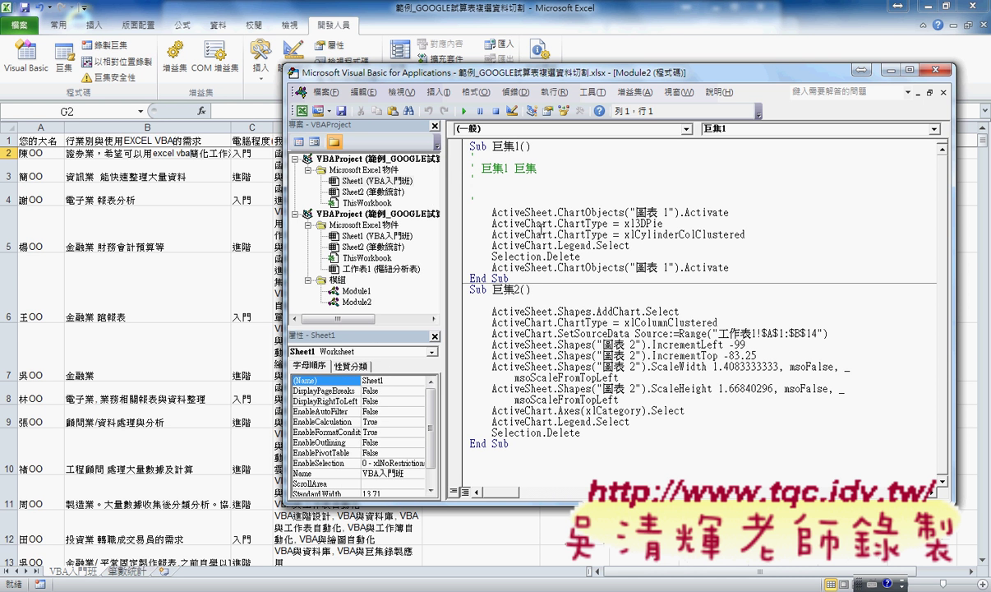
{"action": "left_click", "coordinate": [944, 93]}
{"action": "left_click", "coordinate": [943, 92]}
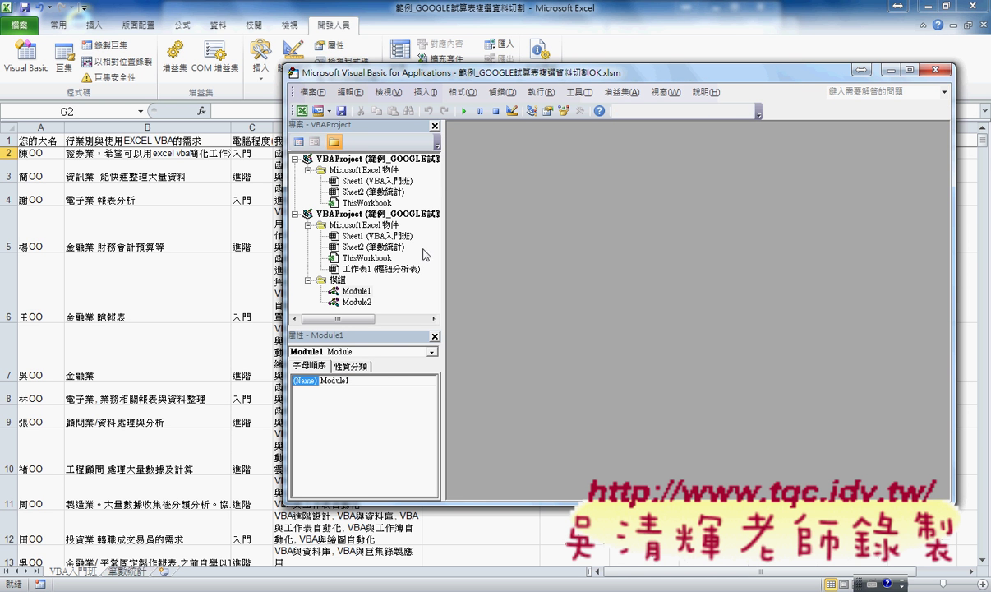
Step: Collapse the OK.xlsm project, widen the panes, and select the 範例_GOOGLE試算表複選資料切割.xlsx project
{"action": "left_click", "coordinate": [295, 215]}
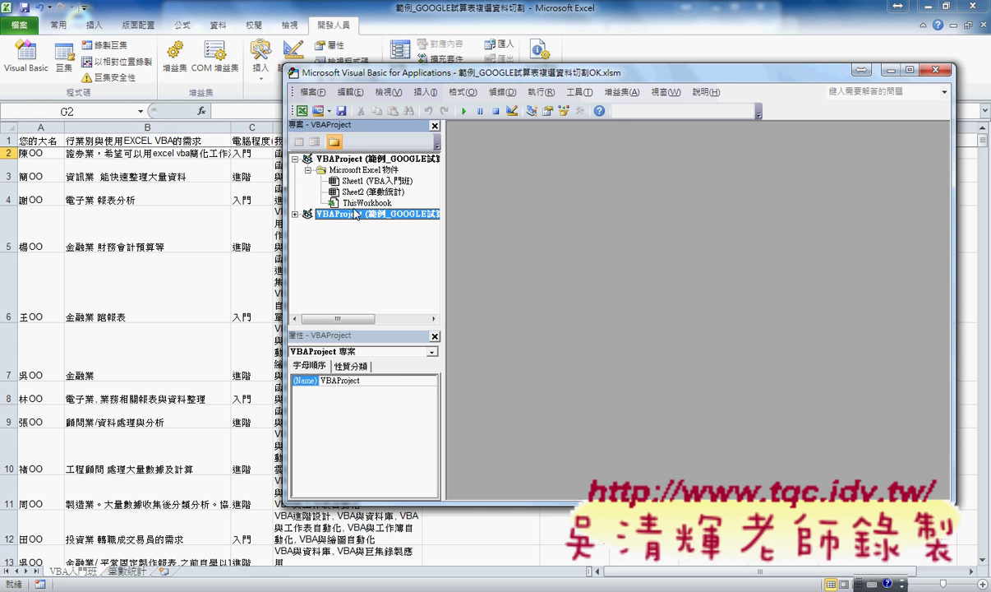
{"action": "left_click", "coordinate": [387, 159]}
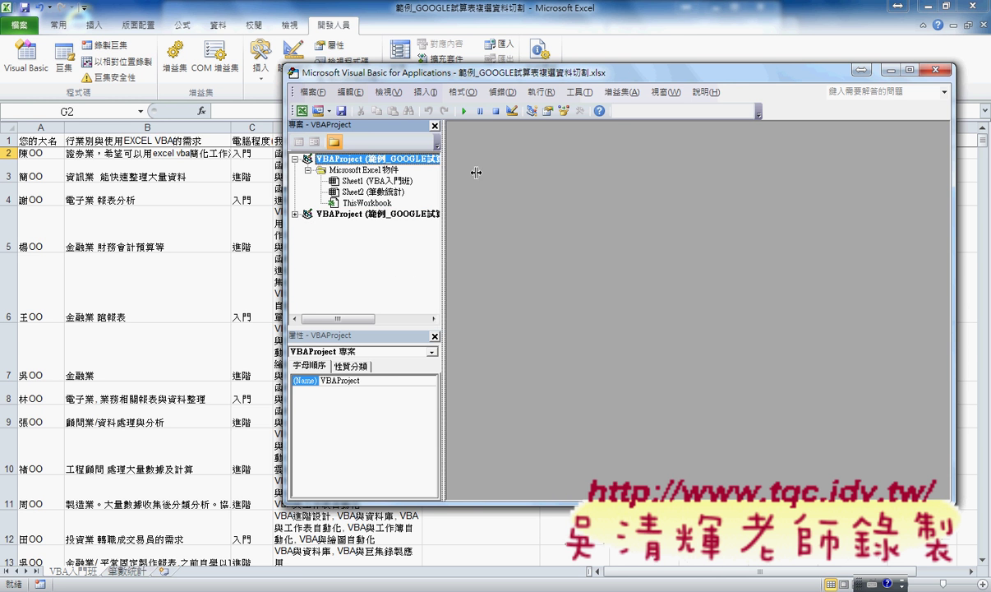
{"action": "left_click_drag", "start_coordinate": [444, 166], "coordinate": [562, 169]}
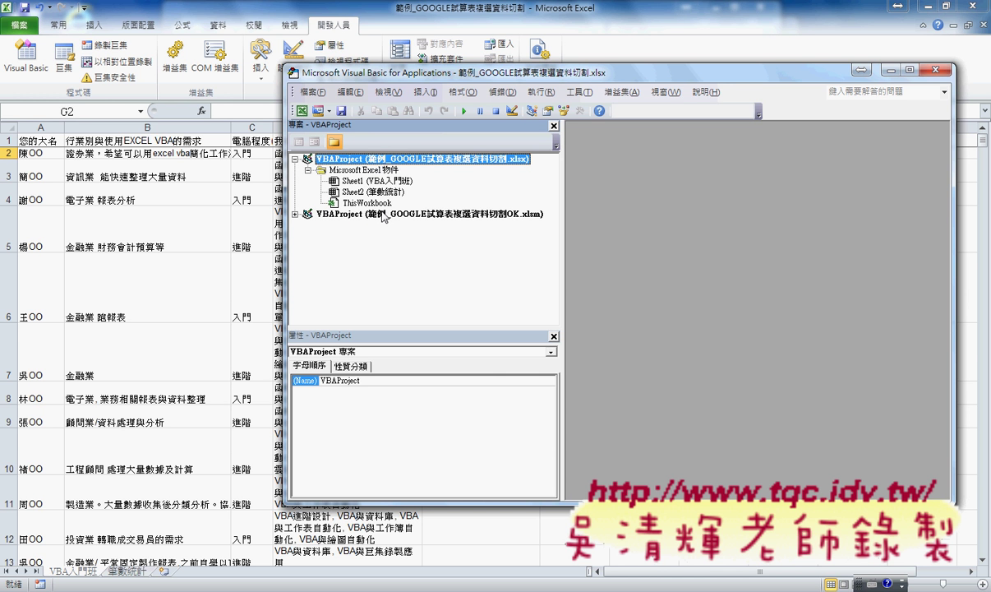
{"action": "left_click", "coordinate": [383, 216]}
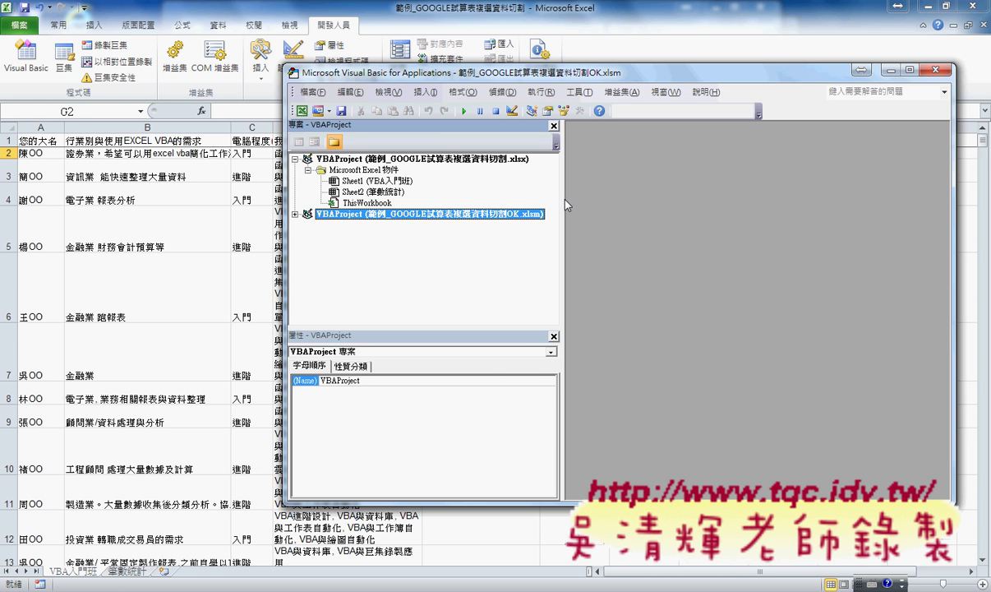
{"action": "left_click_drag", "start_coordinate": [562, 199], "coordinate": [535, 198]}
{"action": "left_click", "coordinate": [460, 159]}
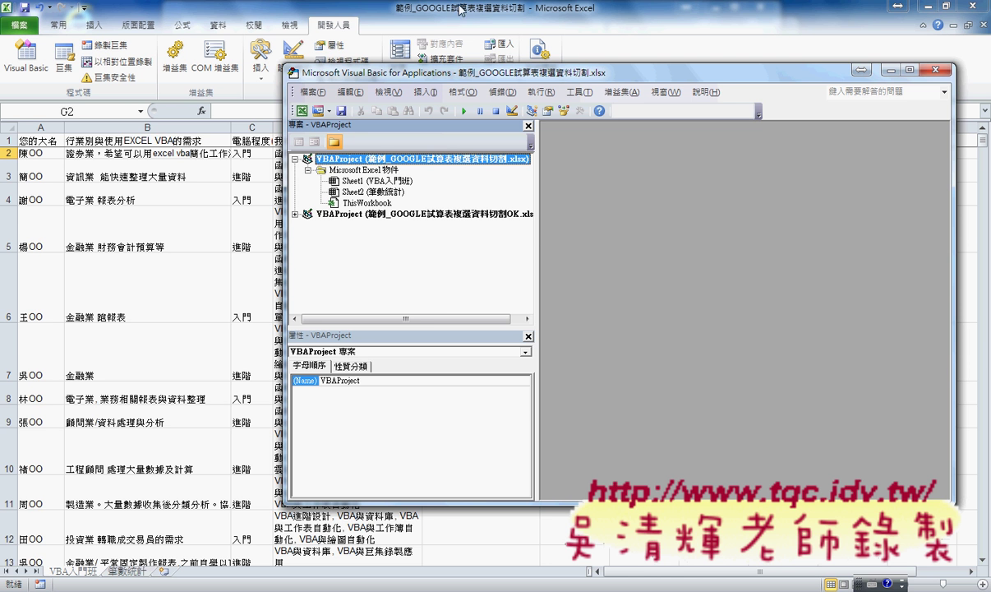
Step: Insert a new Module1 into the .xlsx project and reopen its empty code window
{"action": "right_click", "coordinate": [438, 158]}
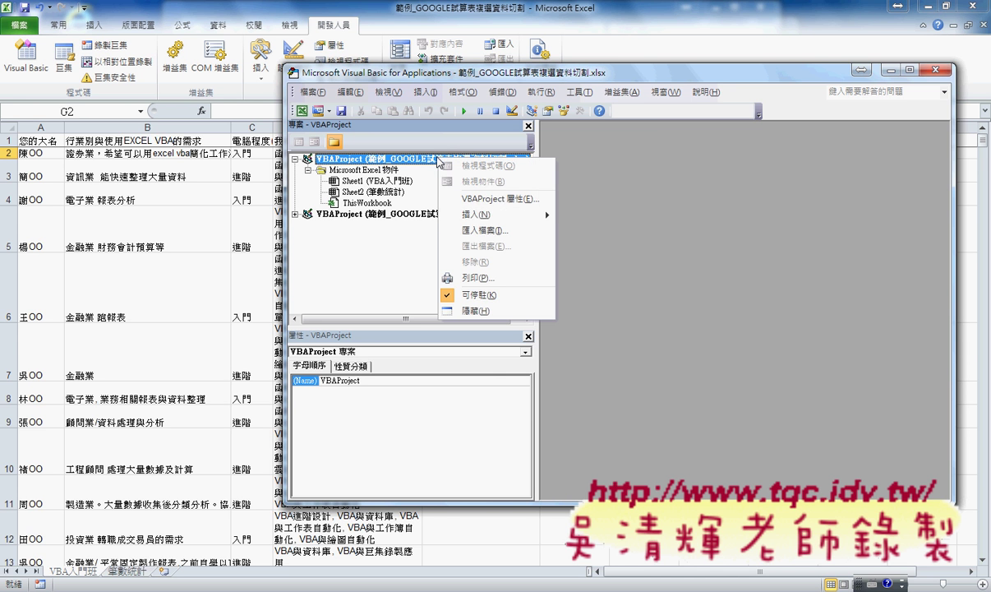
{"action": "mouse_move", "coordinate": [473, 213]}
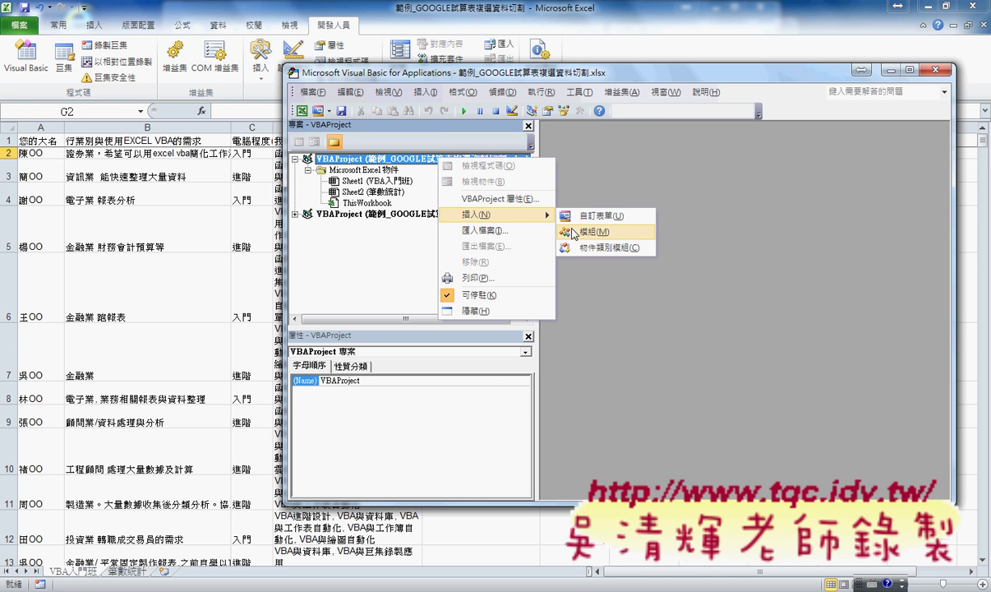
{"action": "left_click", "coordinate": [586, 233]}
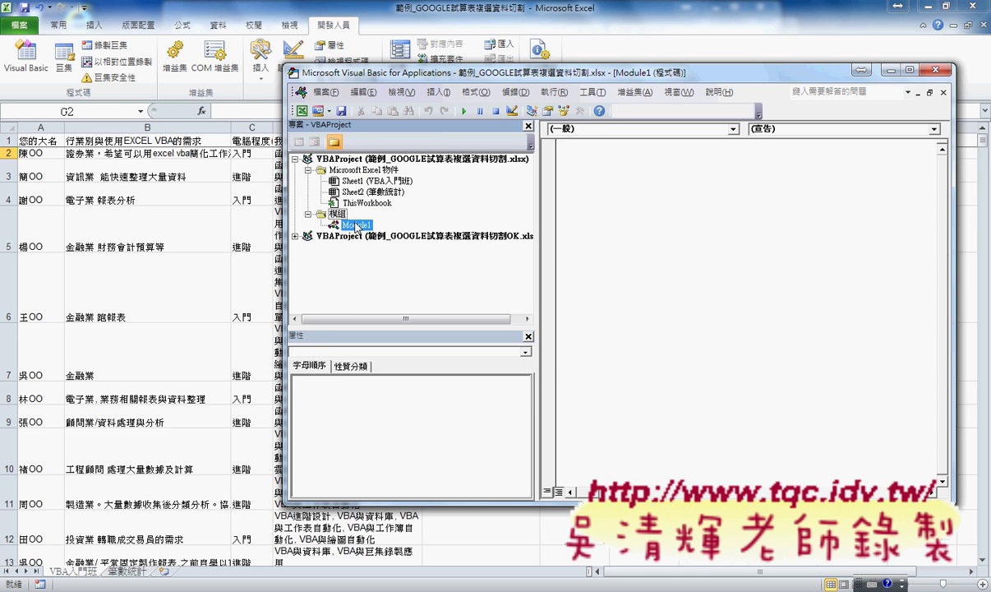
{"action": "left_click", "coordinate": [619, 189]}
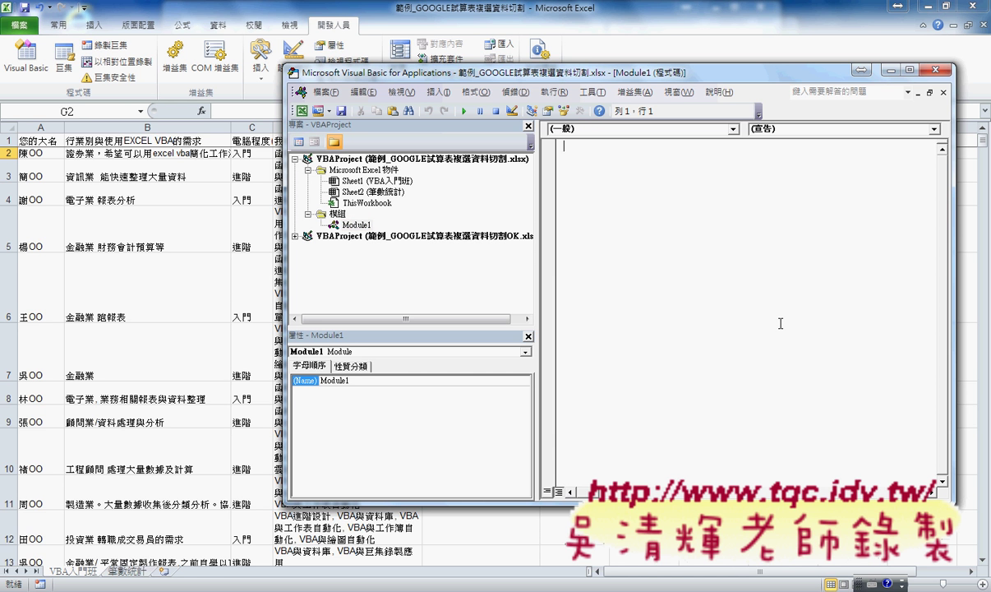
{"action": "left_click", "coordinate": [943, 92]}
{"action": "double_click", "coordinate": [354, 225]}
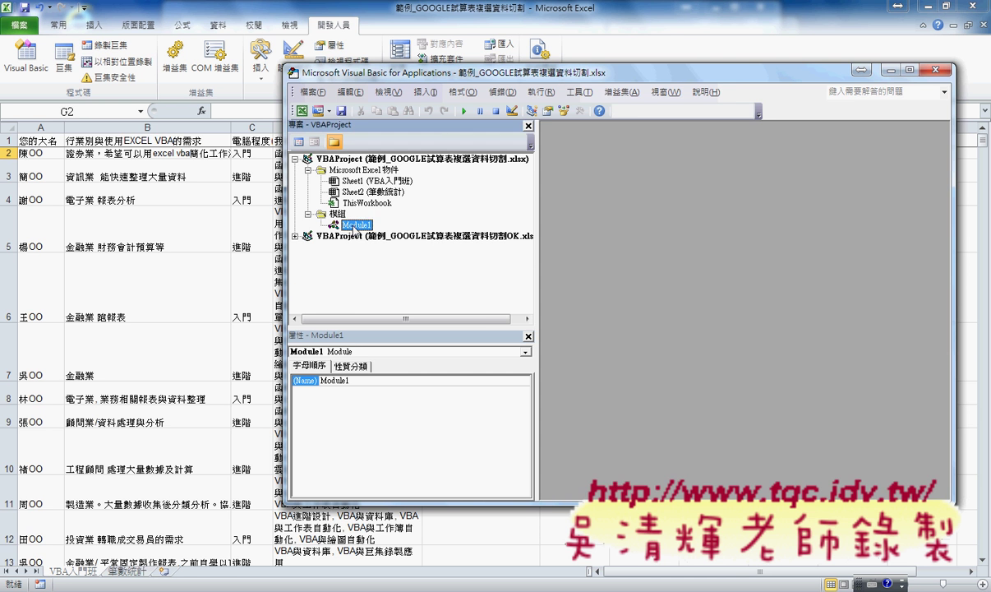
Step: Close Module1's code and add Module2 to the .xlsx project, closing its code window
{"action": "right_click", "coordinate": [370, 161]}
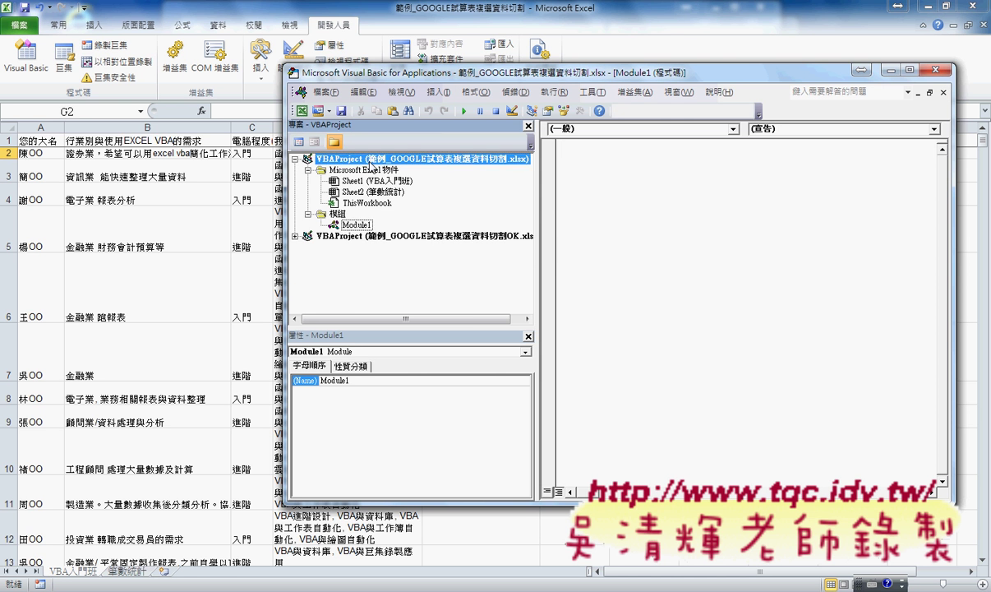
{"action": "mouse_move", "coordinate": [419, 230]}
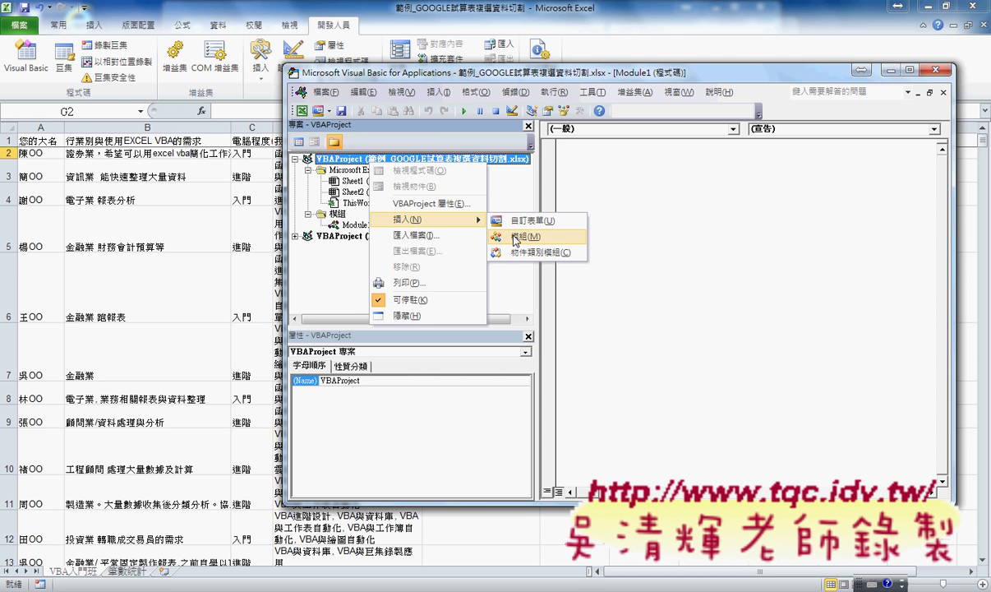
{"action": "left_click", "coordinate": [944, 92]}
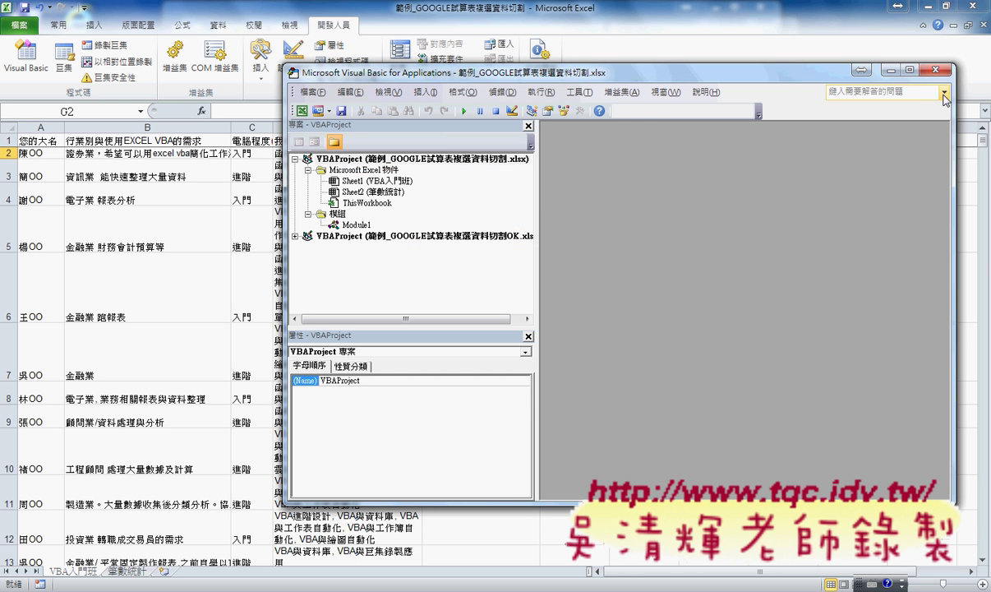
{"action": "right_click", "coordinate": [433, 160]}
{"action": "mouse_move", "coordinate": [481, 219]}
{"action": "left_click", "coordinate": [573, 234]}
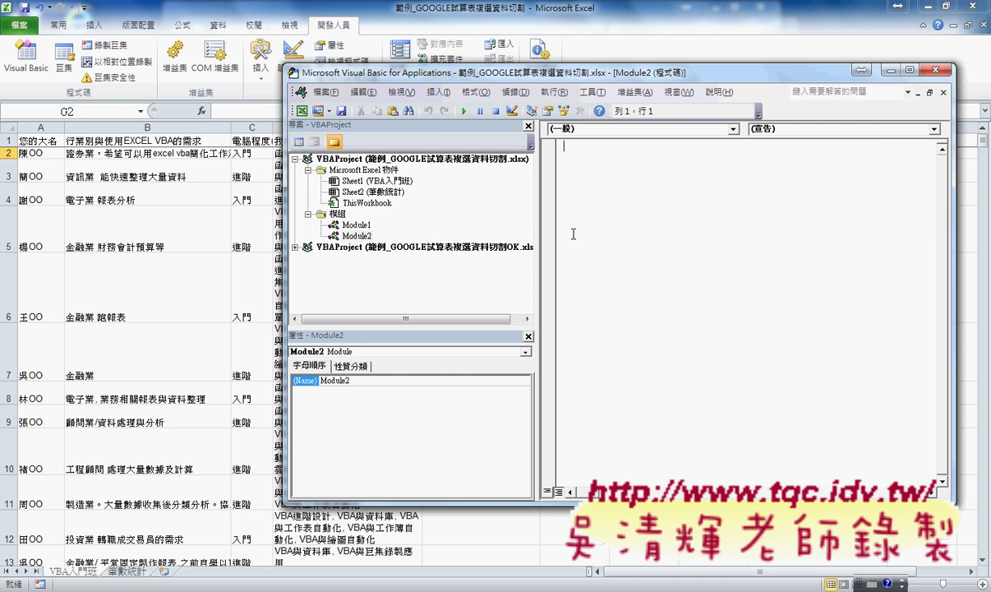
{"action": "left_click", "coordinate": [944, 92]}
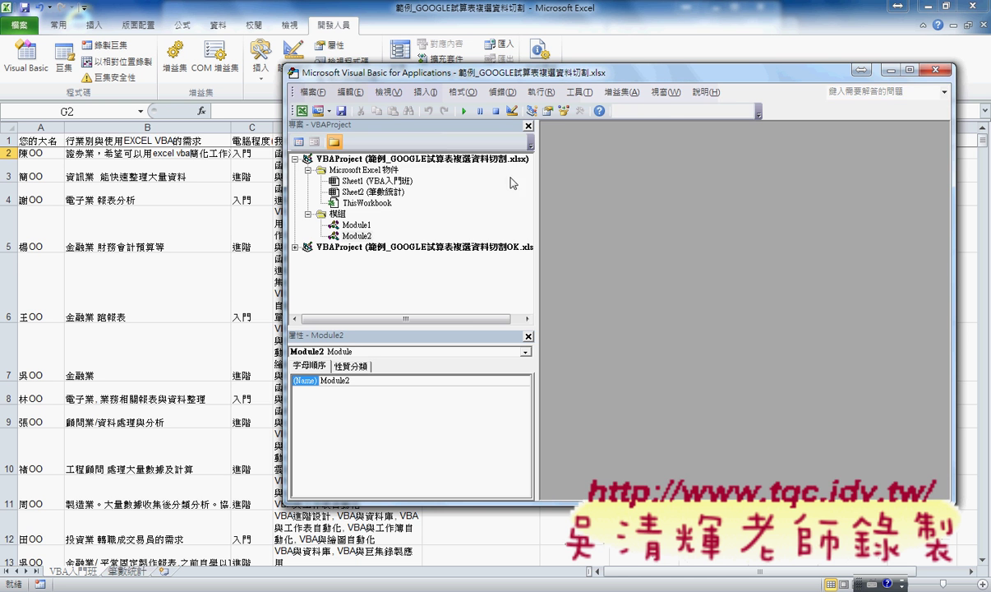
Step: Add Module3 to the .xlsx project and resize the project list to show all three modules
{"action": "right_click", "coordinate": [436, 160]}
{"action": "mouse_move", "coordinate": [488, 218]}
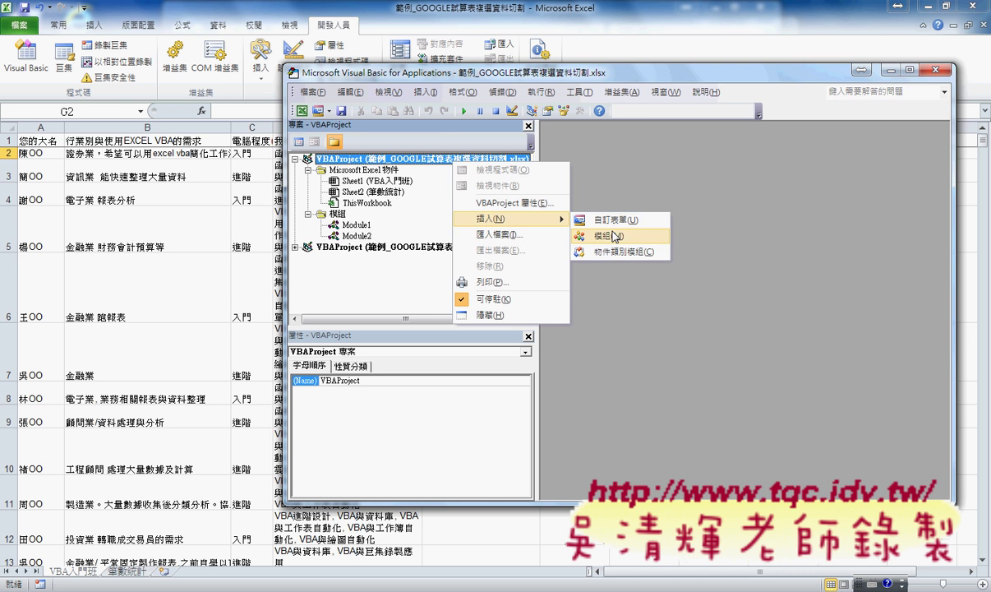
{"action": "left_click", "coordinate": [579, 233]}
{"action": "left_click", "coordinate": [352, 225]}
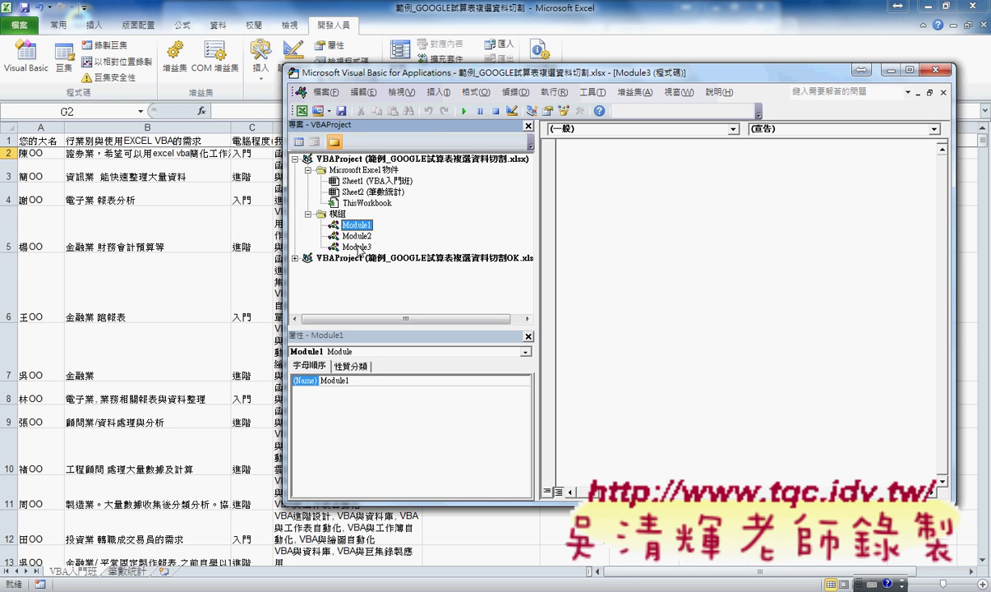
{"action": "left_click", "coordinate": [355, 236]}
{"action": "left_click", "coordinate": [357, 246]}
{"action": "left_click_drag", "start_coordinate": [361, 329], "coordinate": [399, 205]}
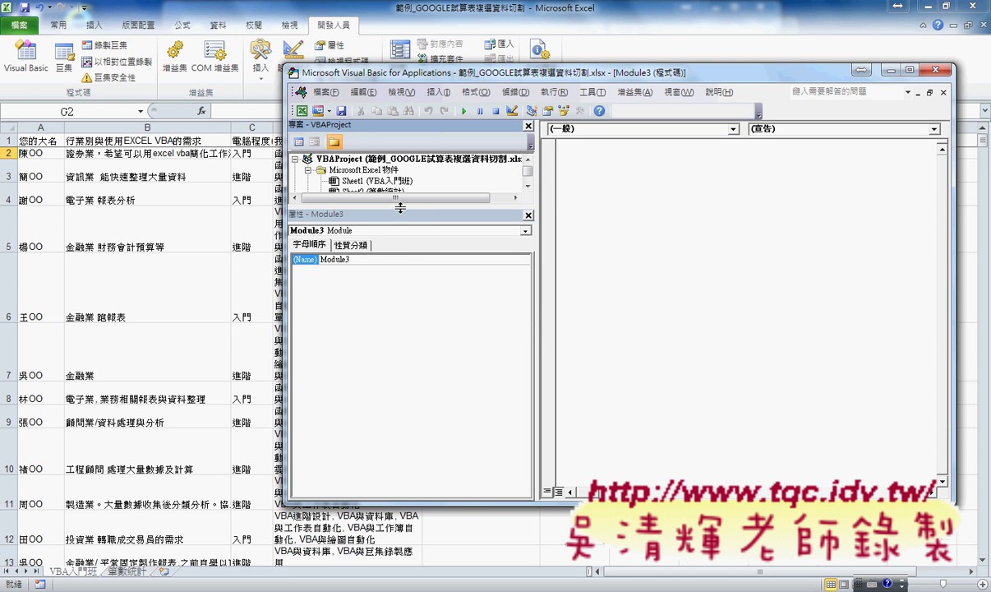
{"action": "left_click_drag", "start_coordinate": [378, 197], "coordinate": [390, 328]}
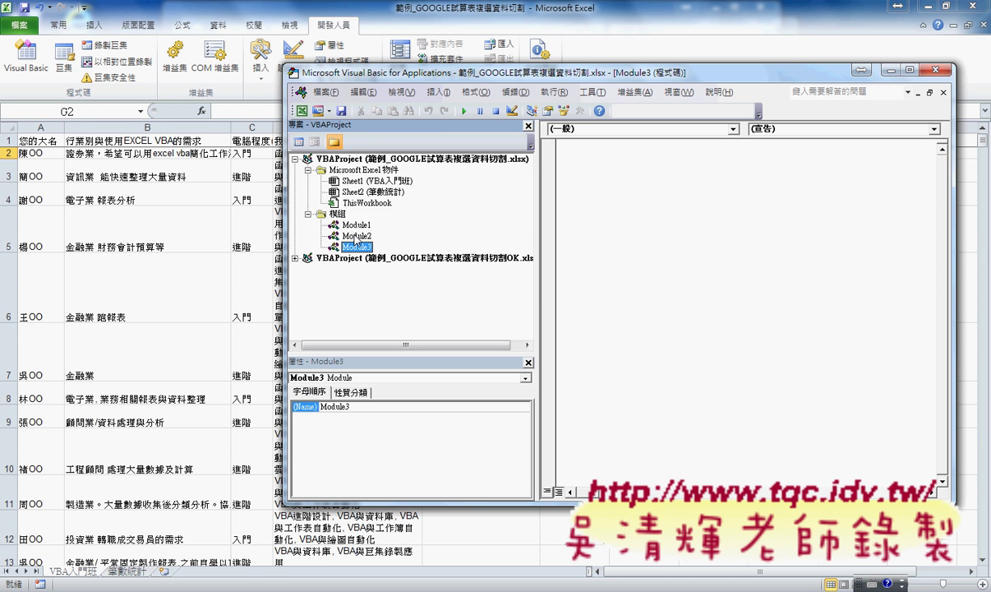
Step: Remove Module3 and Module2 without exporting them, then open Module1's empty code window
{"action": "right_click", "coordinate": [361, 247]}
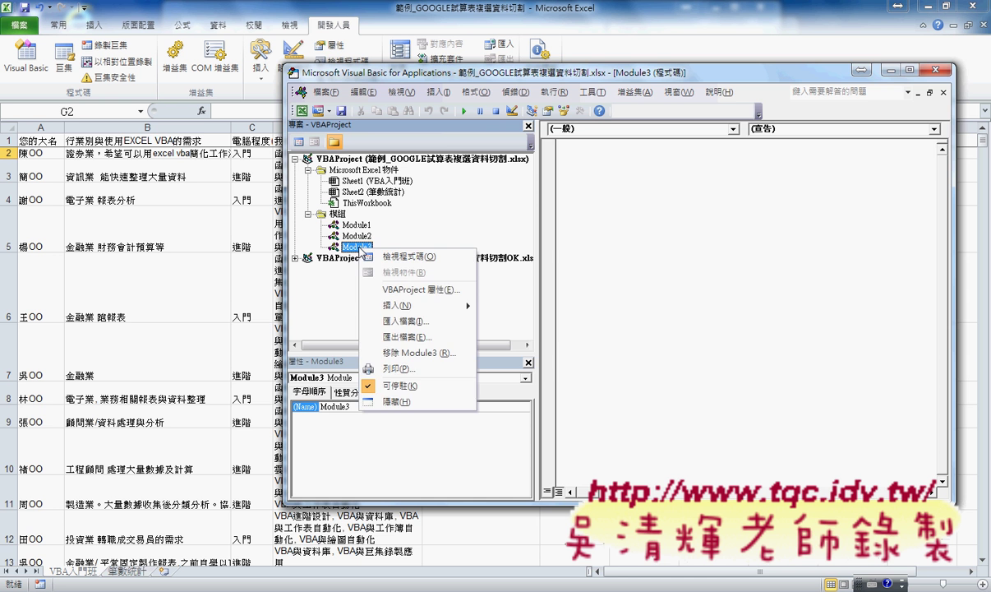
{"action": "left_click", "coordinate": [380, 351]}
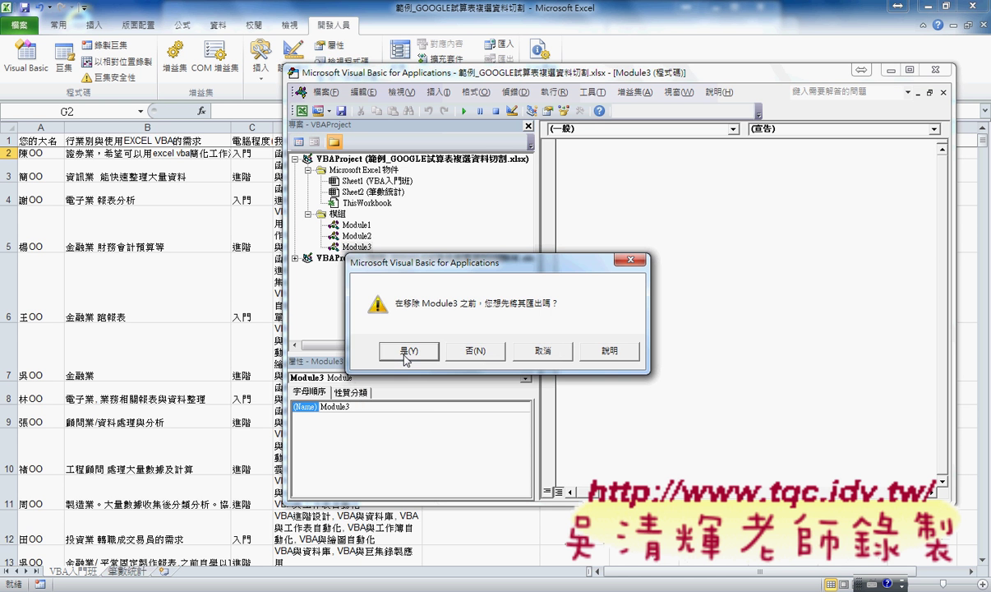
{"action": "left_click", "coordinate": [467, 351]}
{"action": "right_click", "coordinate": [361, 236]}
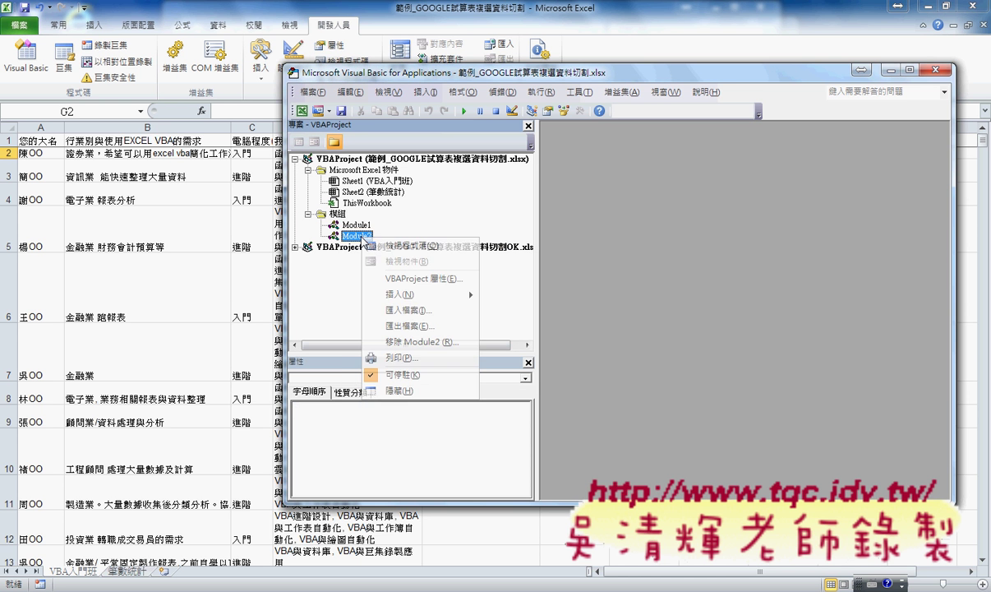
{"action": "left_click", "coordinate": [427, 350]}
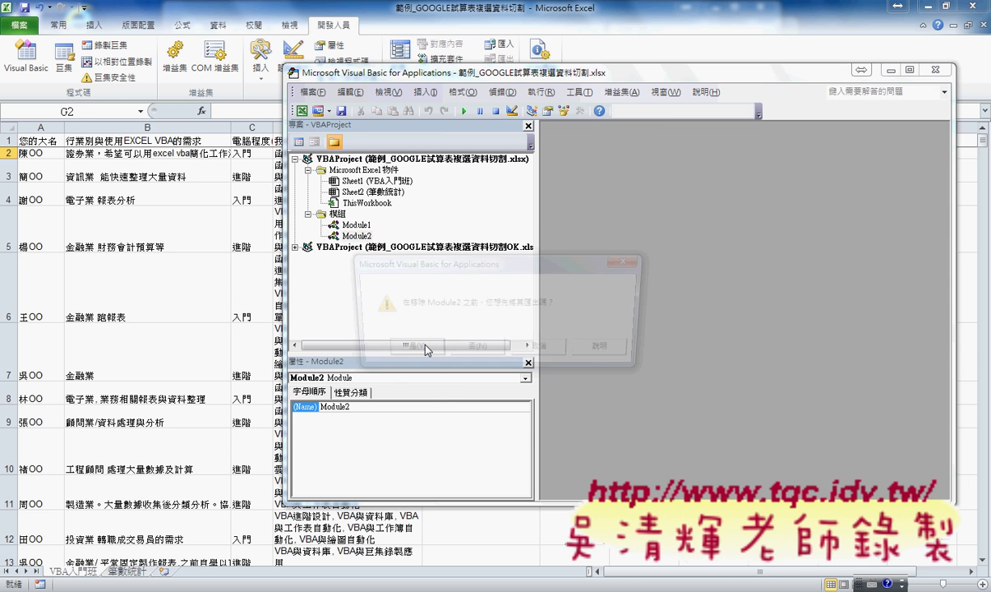
{"action": "left_click", "coordinate": [457, 347]}
{"action": "left_click", "coordinate": [356, 226]}
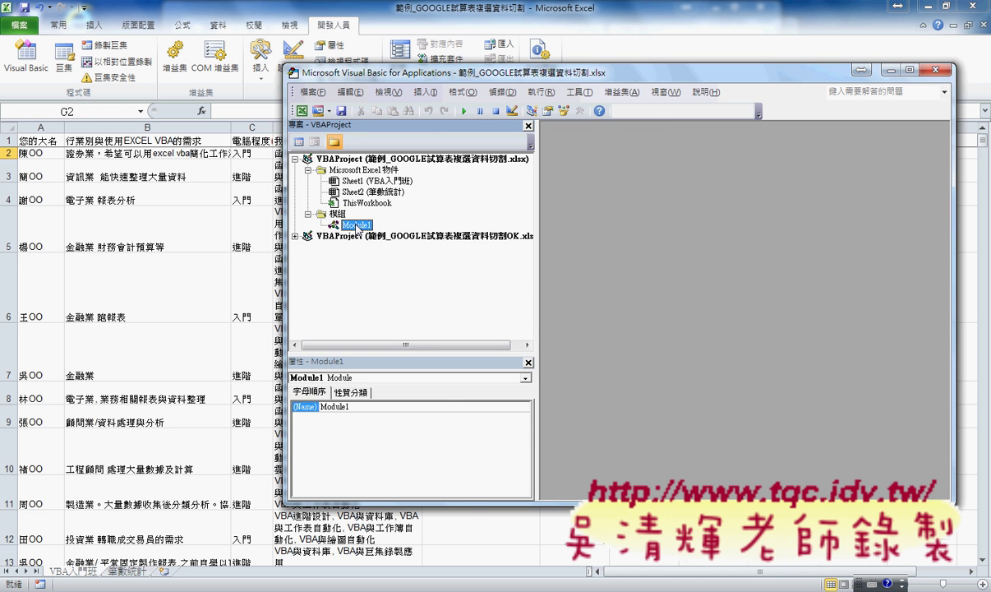
{"action": "double_click", "coordinate": [356, 225]}
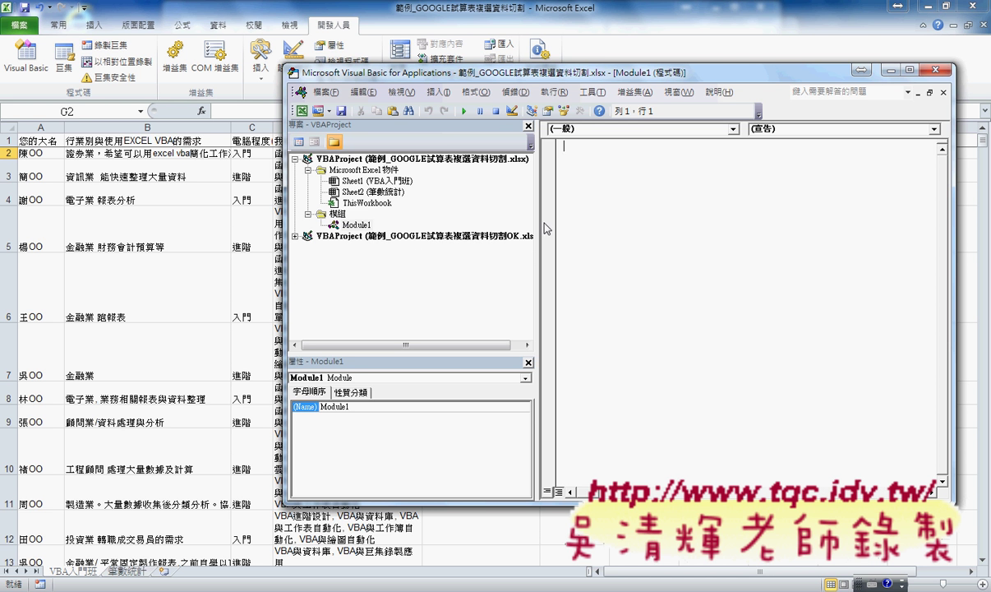
Step: Paste the 複選題切割 and 清除 subs from the Google Docs document into Module1 and narrow the side panes
{"action": "left_click_drag", "start_coordinate": [524, 219], "coordinate": [506, 218]}
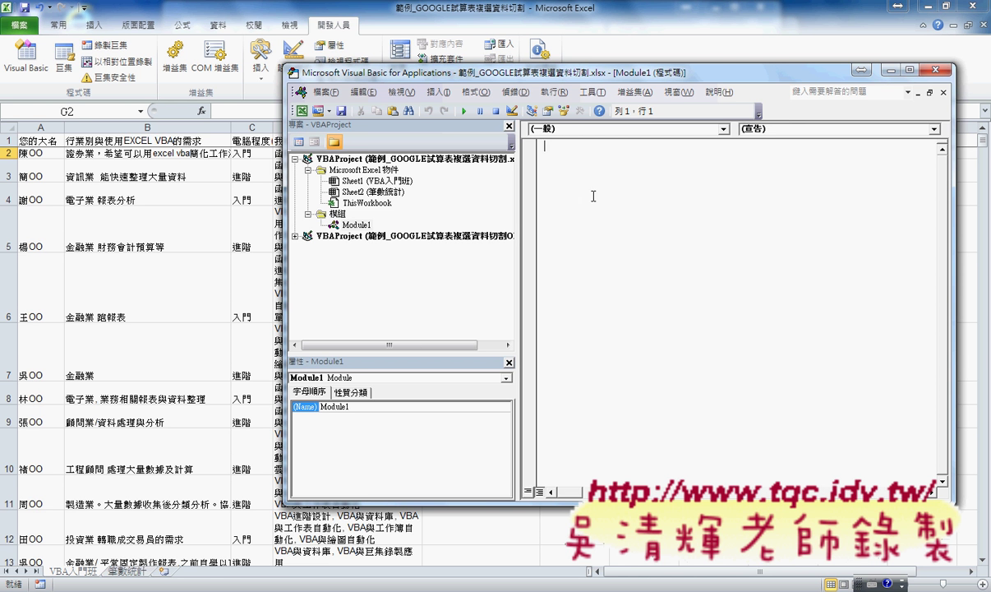
{"action": "left_click", "coordinate": [539, 216]}
{"action": "key", "text": "alt+Tab"}
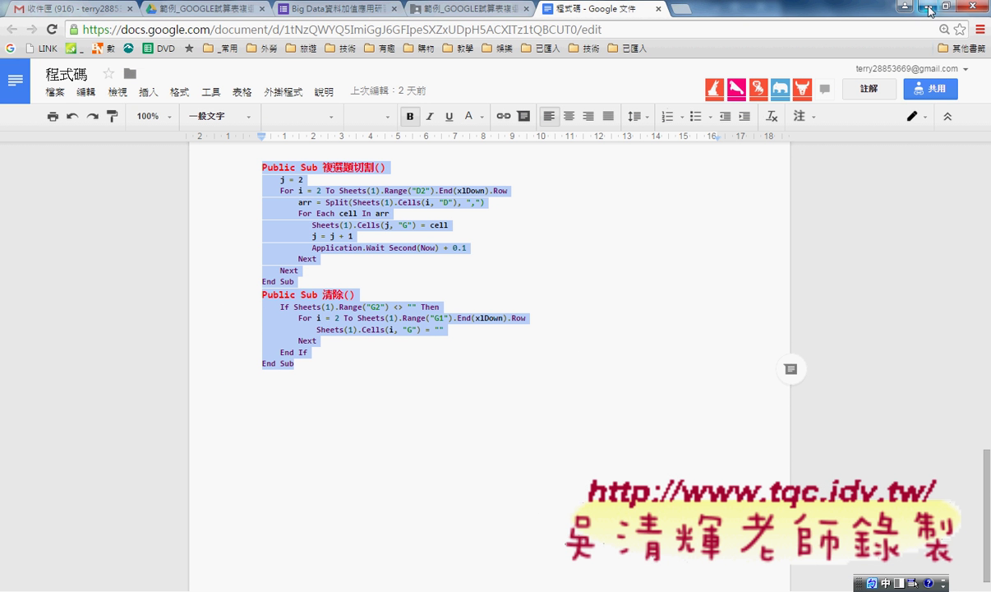
{"action": "key", "text": "alt+Tab"}
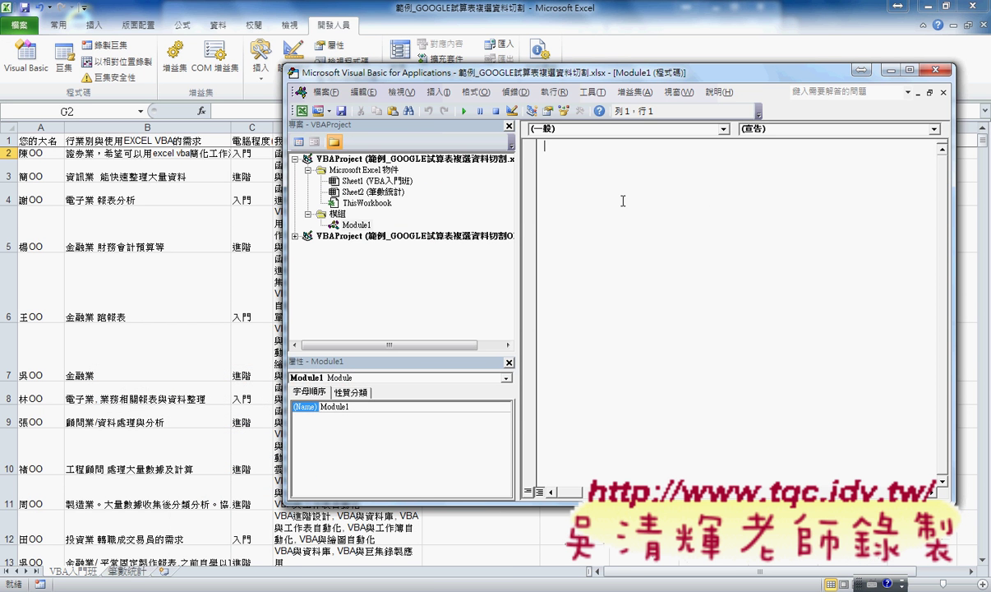
{"action": "type", "text": "Public Sub 複選題切割()     j = 2     For i = 2 To Sheets(1).Range(\"D2\").End(xlDown).Row         arr = Split(Sheets(1).Cells(i, \"D\"), \",\")         For Each cell In arr            Sheets(1).Cells(j, \"G\") = cell            j = j + 1            Application.Wait Second(Now) + 0.1         Next     Next End Sub Public Sub 清除()     If Sheets(1).Range(\"G2\") <> \"\" Then         For i = 2 To Sheets(1).Range(\"G1\").End(xlDown).Row             Sheets(1).Cells(i, \"G\") = \"\"         Next     End If End Sub"}
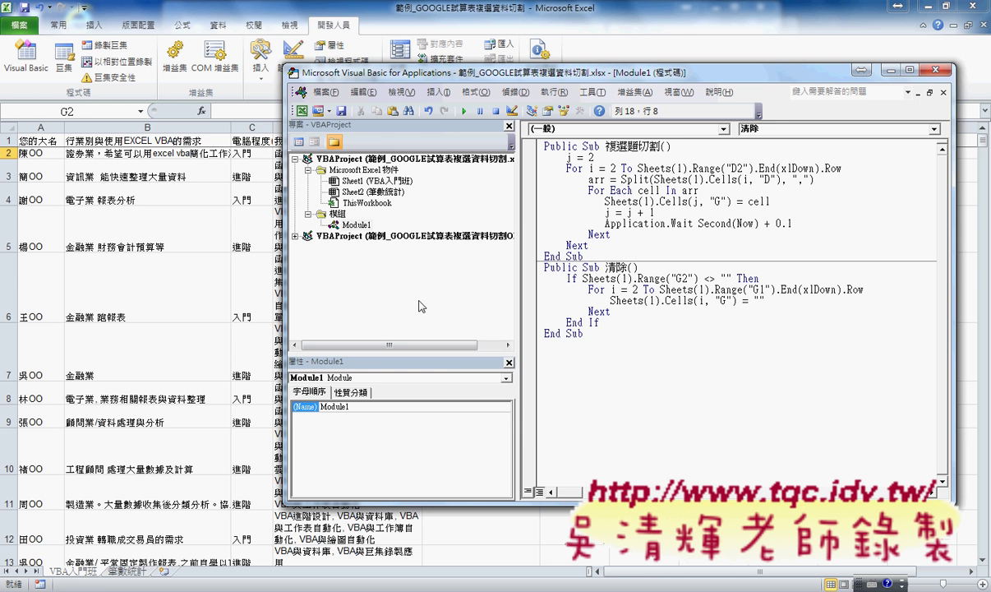
{"action": "left_click", "coordinate": [618, 206]}
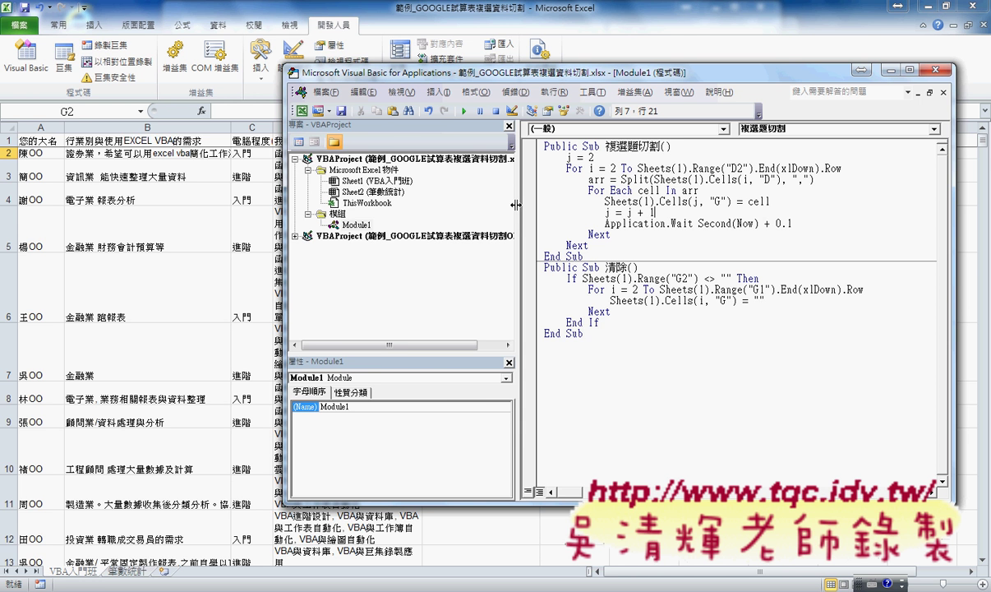
{"action": "left_click_drag", "start_coordinate": [524, 215], "coordinate": [452, 197]}
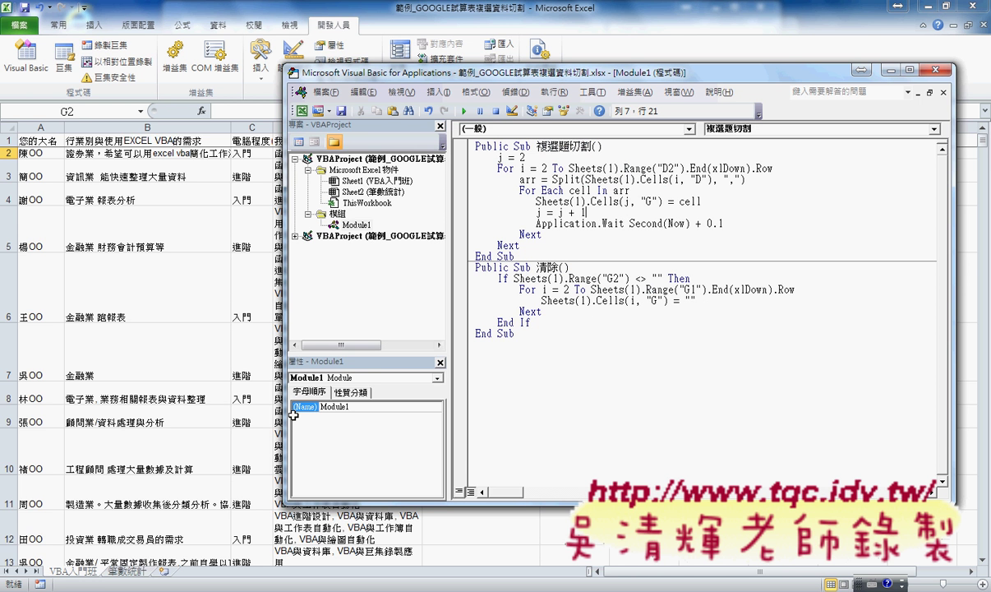
Step: Move the VBA editor to the right so the sheet's column G stays visible
{"action": "left_click", "coordinate": [85, 575]}
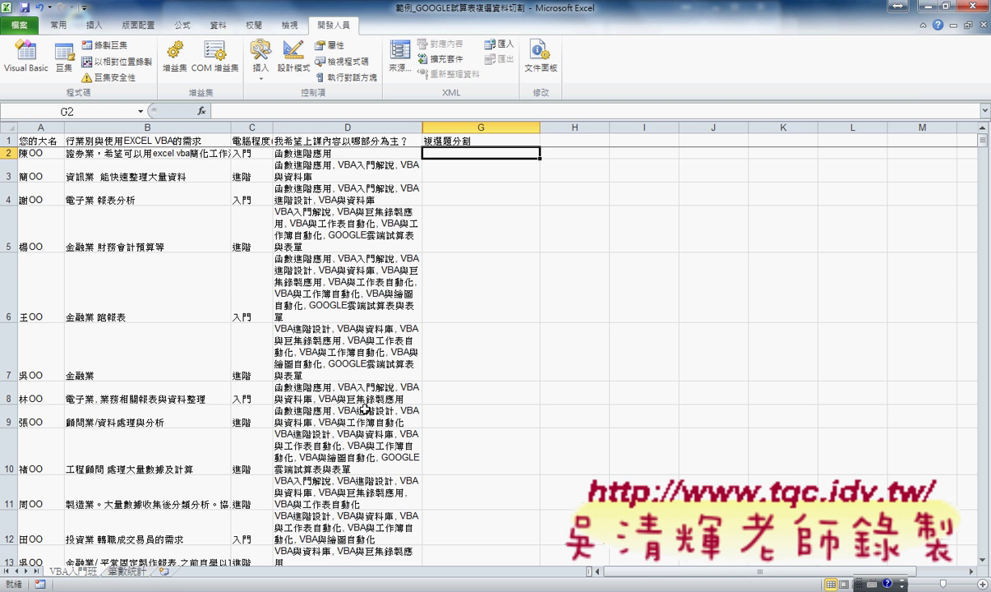
{"action": "left_click", "coordinate": [275, 591]}
{"action": "left_click", "coordinate": [387, 535]}
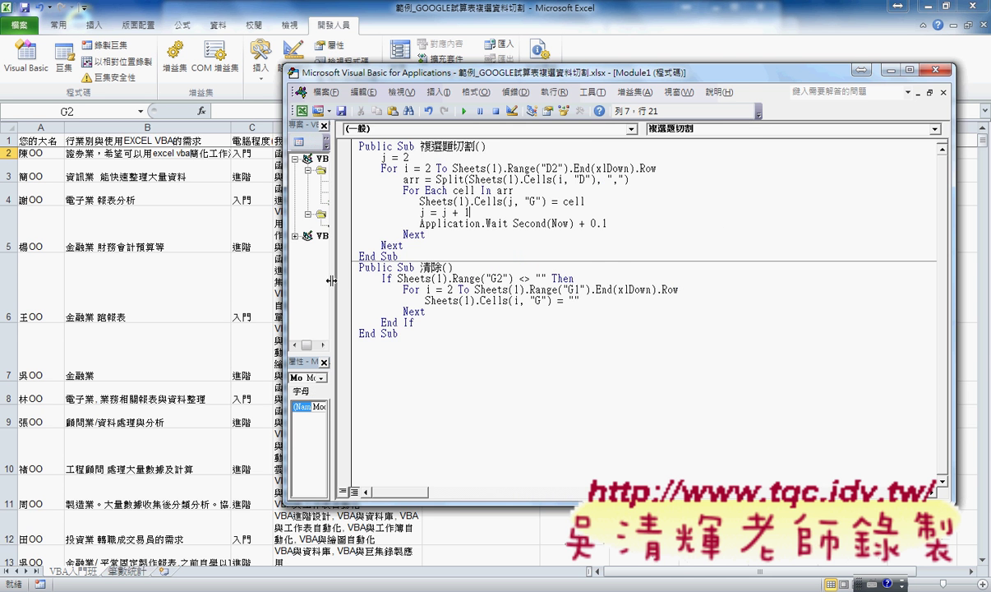
{"action": "mouse_move", "coordinate": [379, 76]}
{"action": "left_mouse_down"}
{"action": "mouse_move", "coordinate": [589, 118]}
{"action": "mouse_move", "coordinate": [619, 110]}
{"action": "left_mouse_up"}
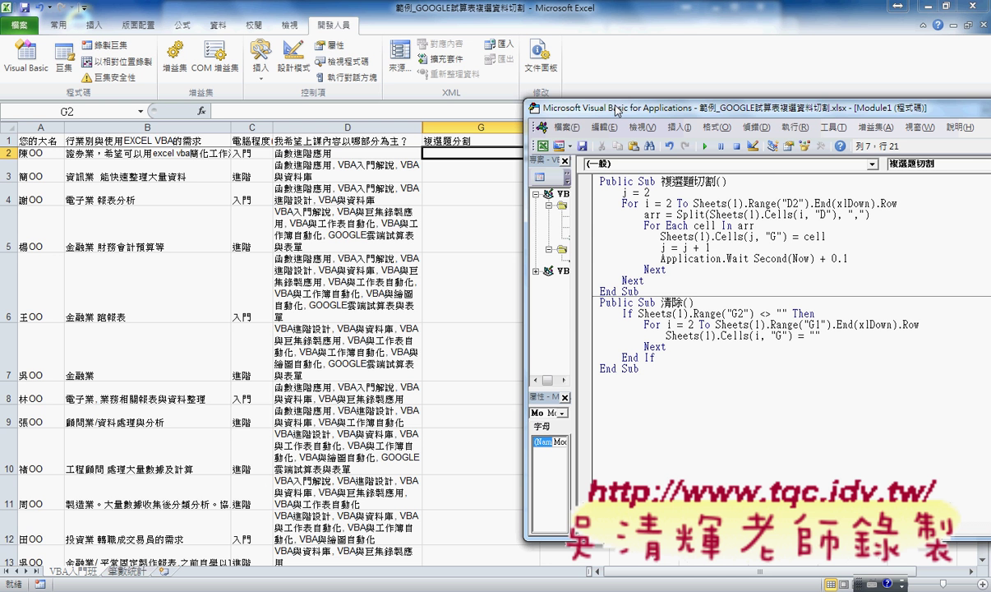
Step: Open the Insert Procedure dialog, cancel it, and select the 複選題切割 loop body
{"action": "left_click", "coordinate": [679, 131]}
{"action": "left_click", "coordinate": [672, 139]}
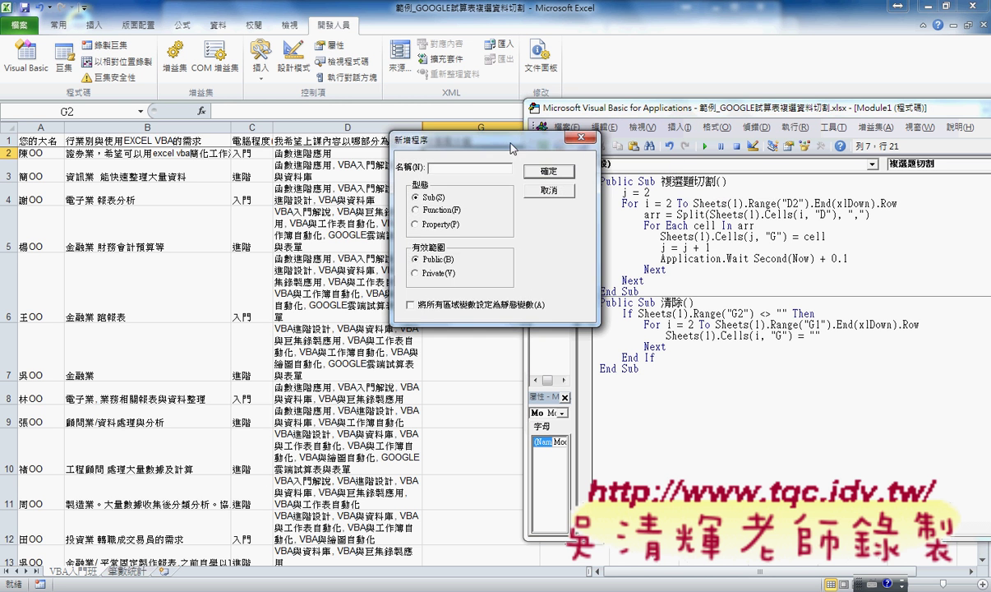
{"action": "left_click_drag", "start_coordinate": [510, 148], "coordinate": [681, 205]}
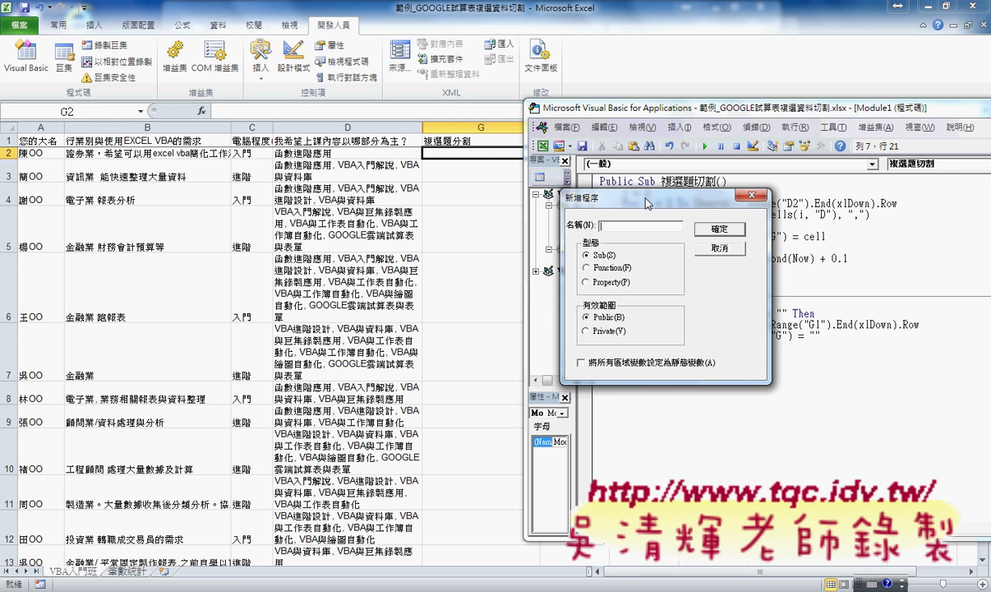
{"action": "left_click_drag", "start_coordinate": [609, 196], "coordinate": [646, 205]}
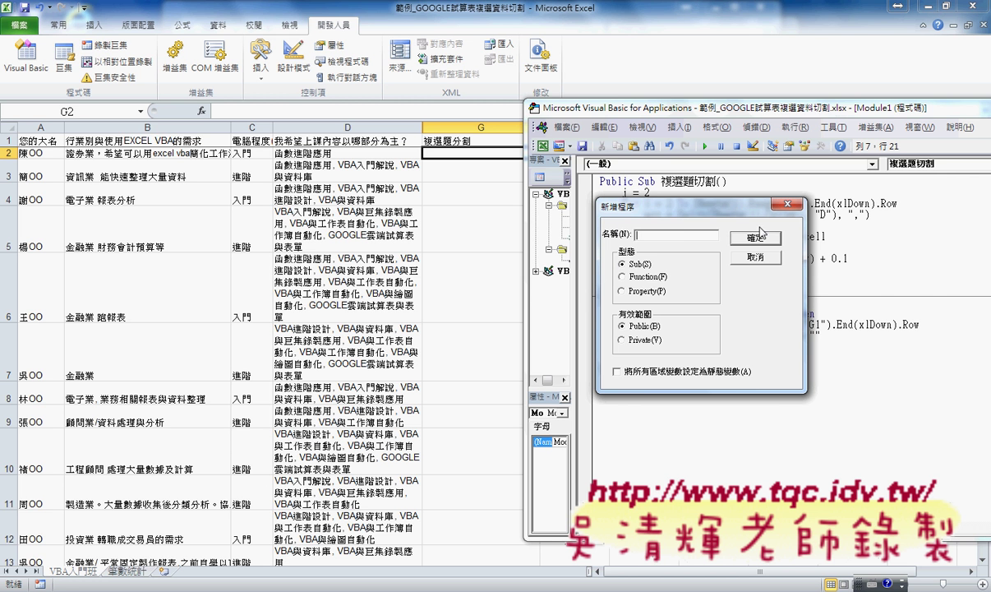
{"action": "left_click", "coordinate": [758, 258]}
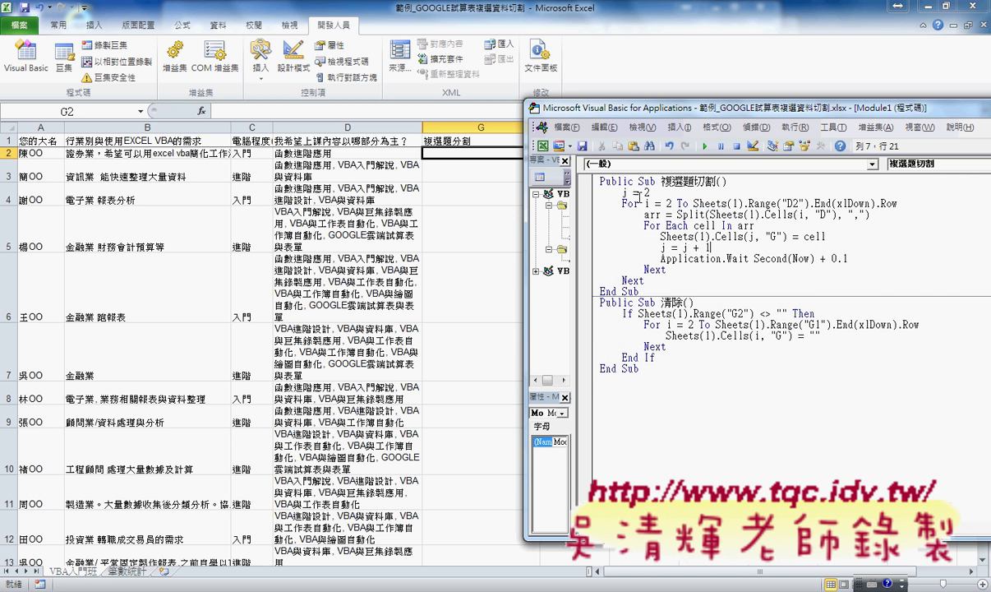
{"action": "left_click_drag", "start_coordinate": [644, 280], "coordinate": [583, 197]}
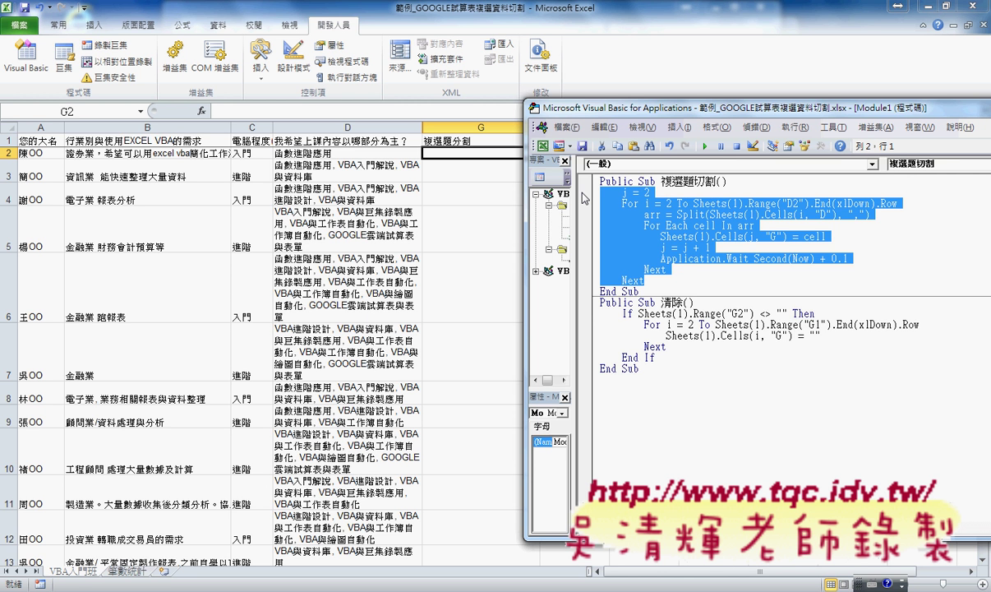
{"action": "key", "text": "Delete"}
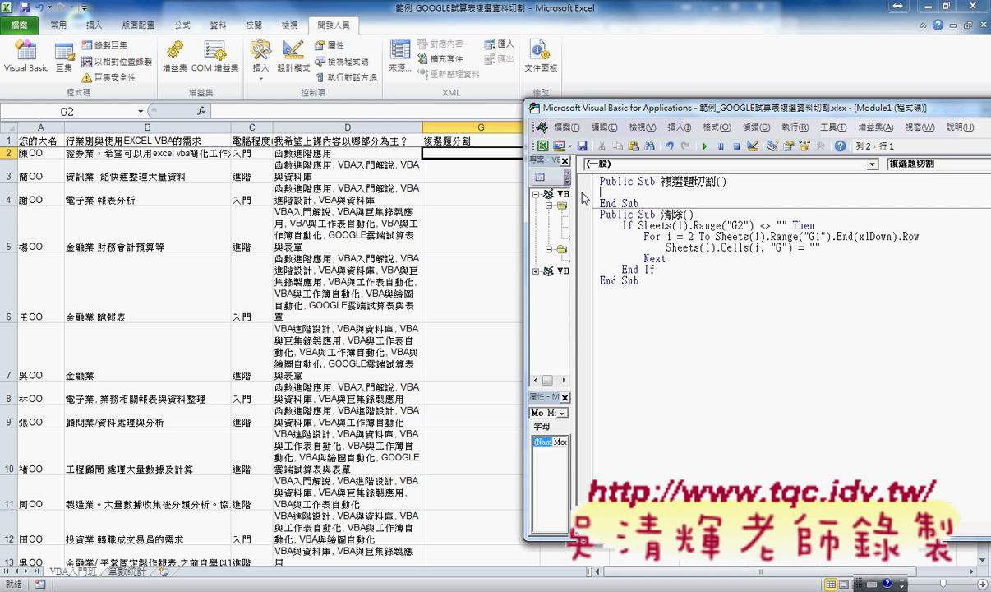
{"action": "key", "text": "ctrl+z"}
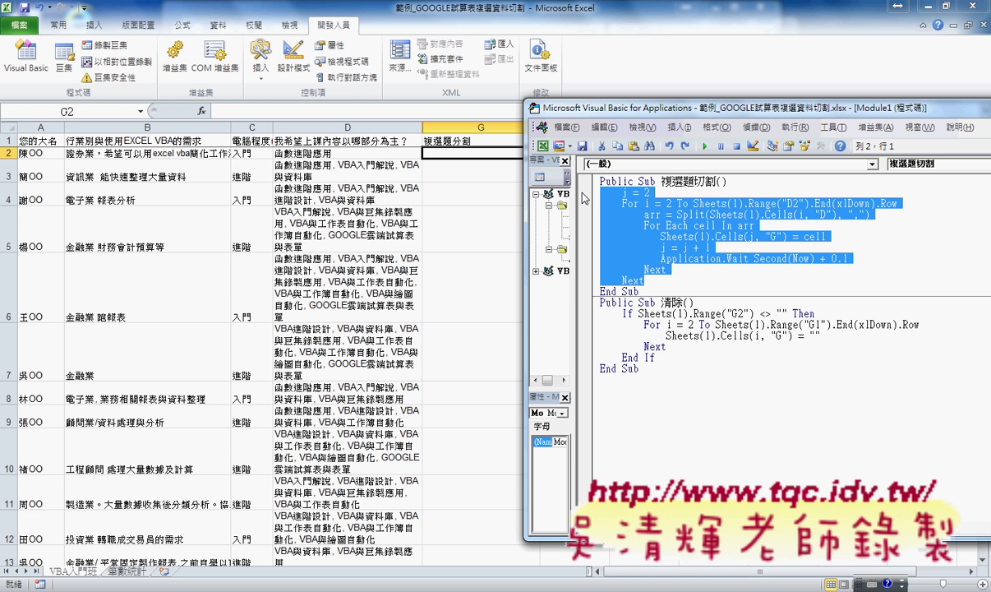
{"action": "left_click", "coordinate": [751, 260]}
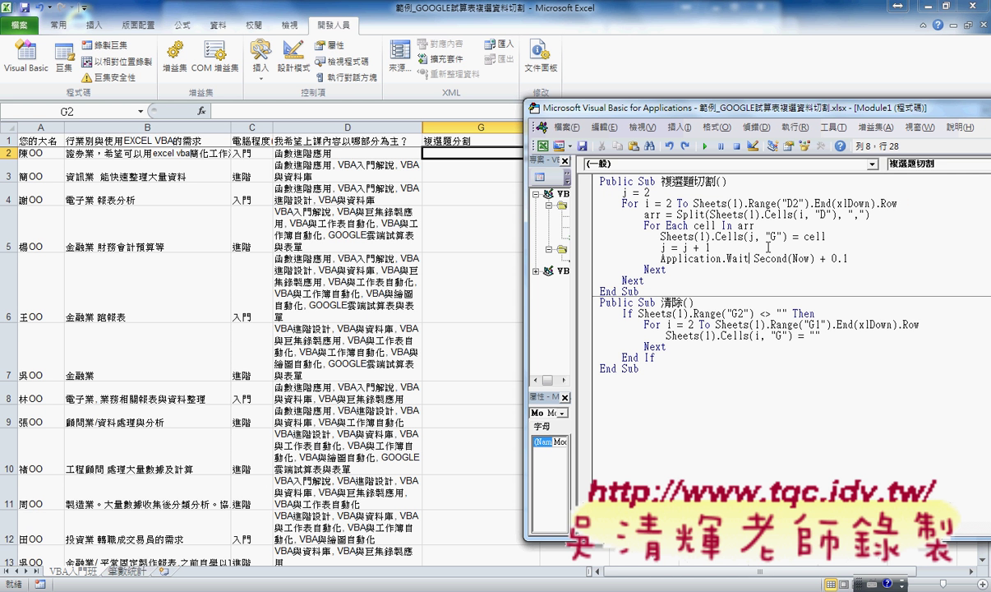
{"action": "left_click", "coordinate": [652, 191]}
{"action": "left_click_drag", "start_coordinate": [652, 192], "coordinate": [622, 191]}
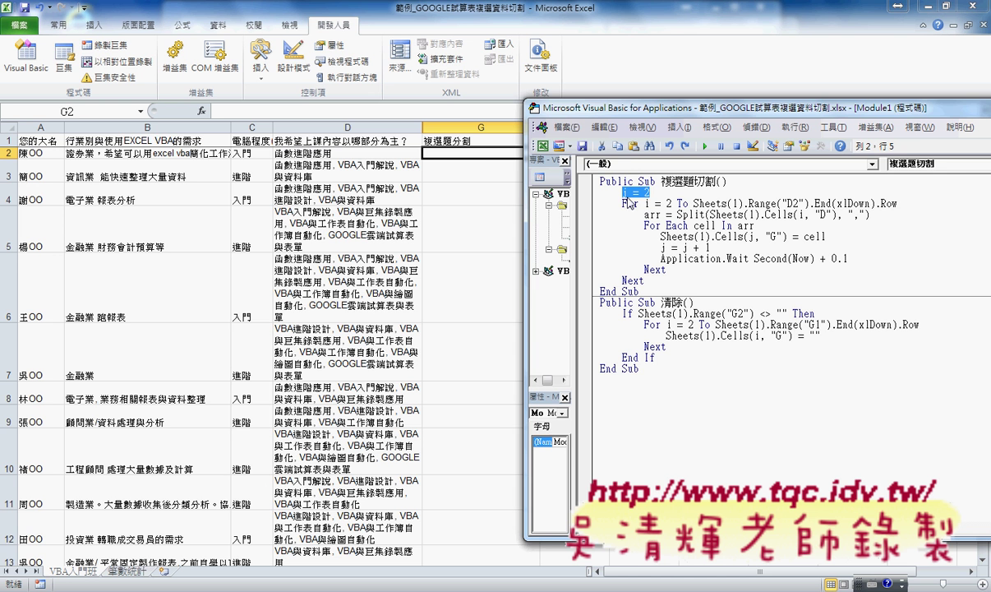
{"action": "left_click_drag", "start_coordinate": [593, 107], "coordinate": [668, 114]}
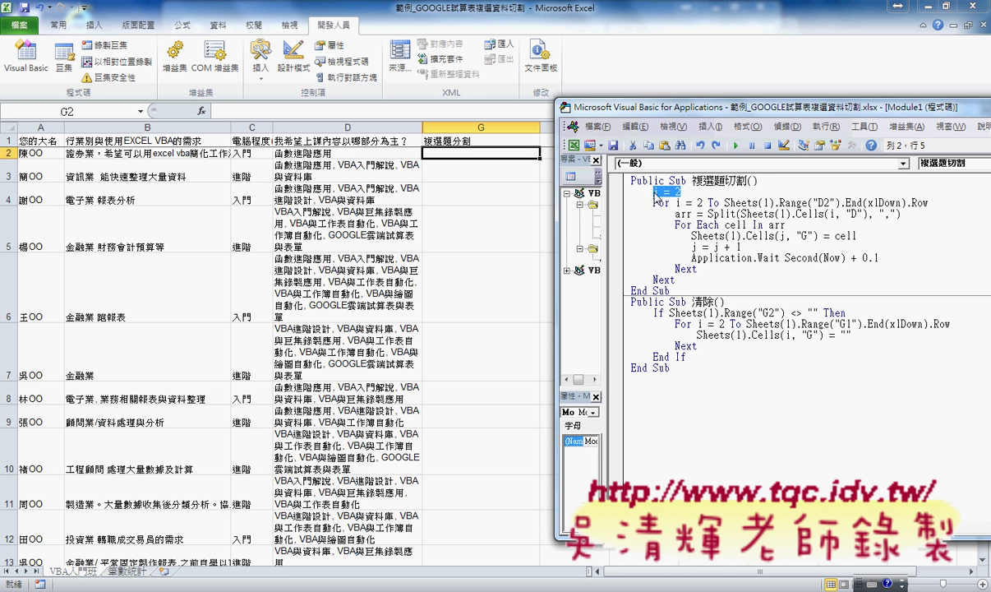
{"action": "left_click", "coordinate": [780, 179]}
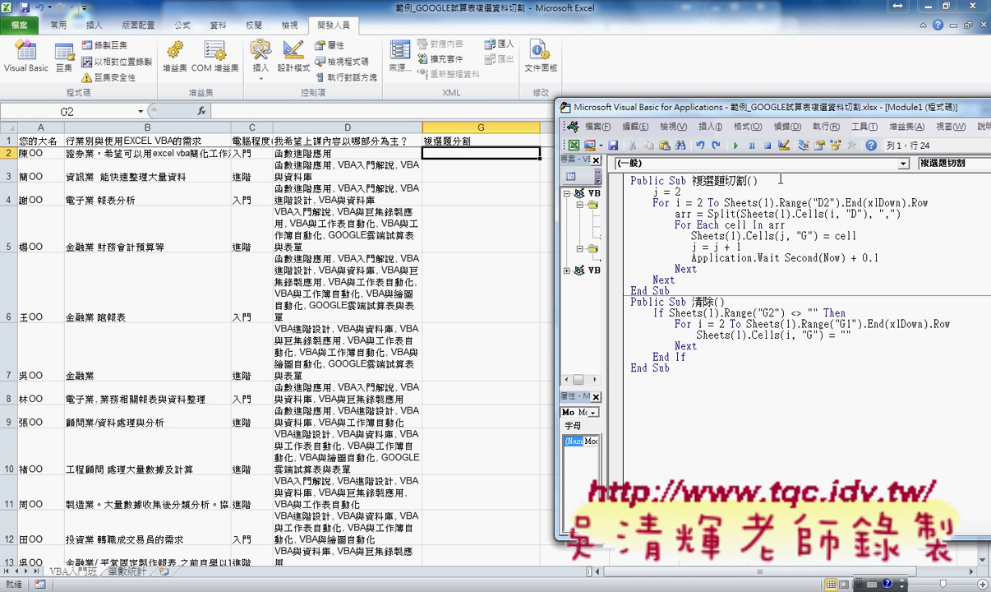
Step: Add comment labels 1. above and '2. below the j = 2 line
{"action": "key", "text": "Return"}
{"action": "key", "text": "Tab"}
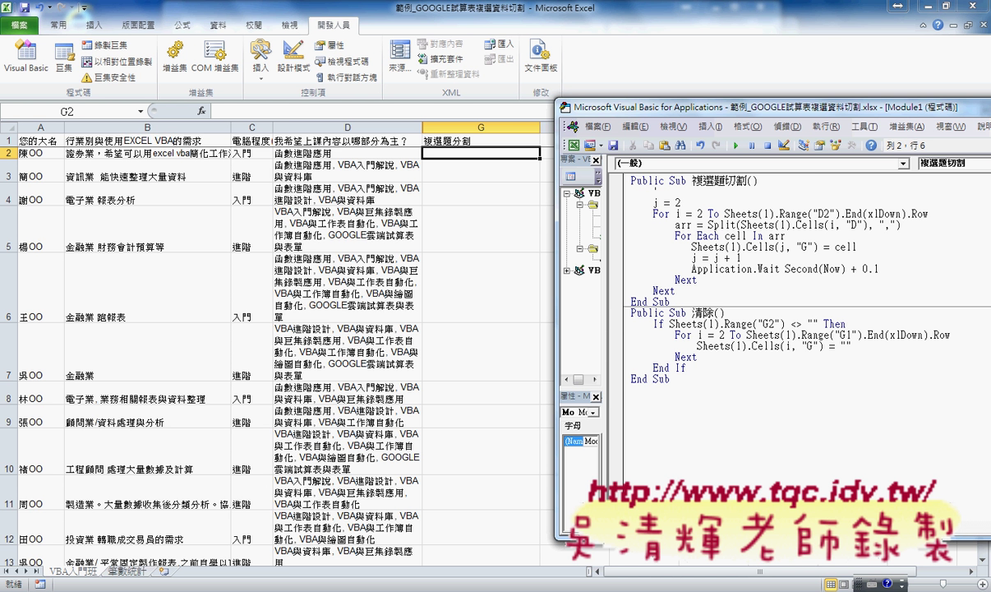
{"action": "type", "text": "1."}
{"action": "left_click", "coordinate": [703, 198]}
{"action": "key", "text": "Return"}
{"action": "type", "text": "'"}
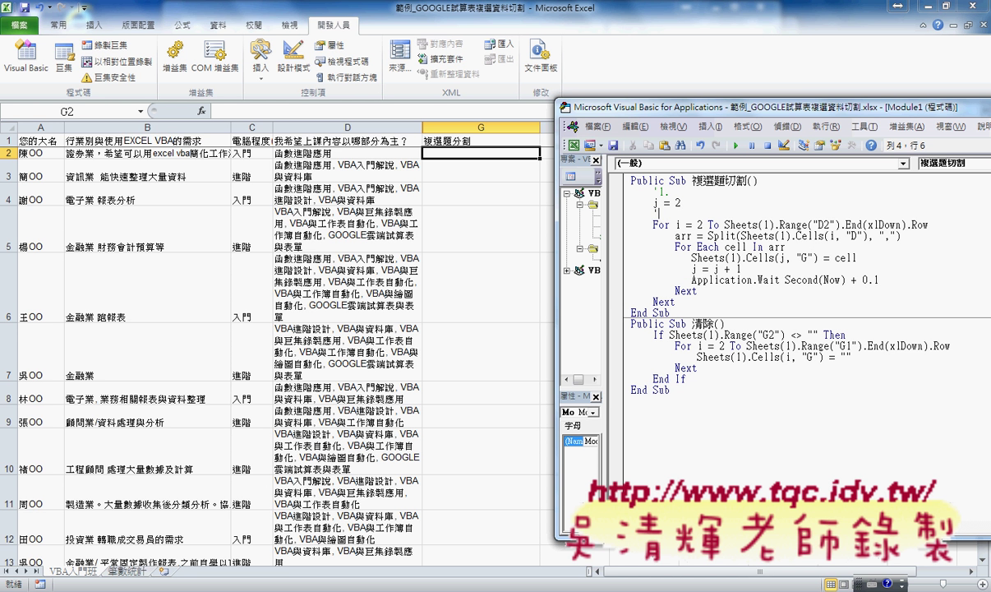
{"action": "type", "text": "2."}
Step: Select Sheets(1). in the For loop's row-count line
{"action": "left_click", "coordinate": [741, 236]}
{"action": "left_click", "coordinate": [780, 224]}
{"action": "left_click_drag", "start_coordinate": [780, 224], "coordinate": [724, 223]}
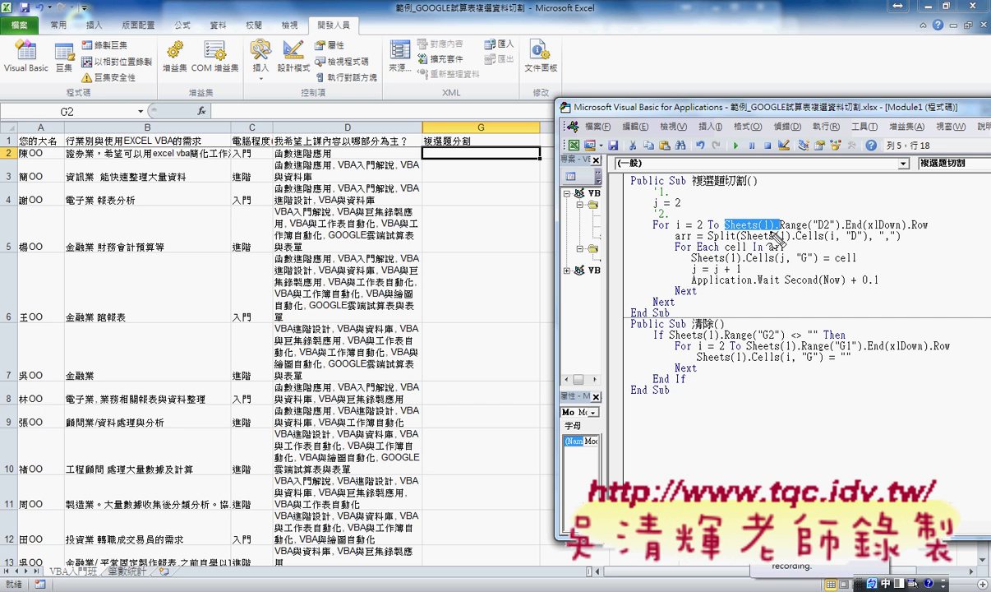
{"action": "left_click_drag", "start_coordinate": [775, 233], "coordinate": [683, 238]}
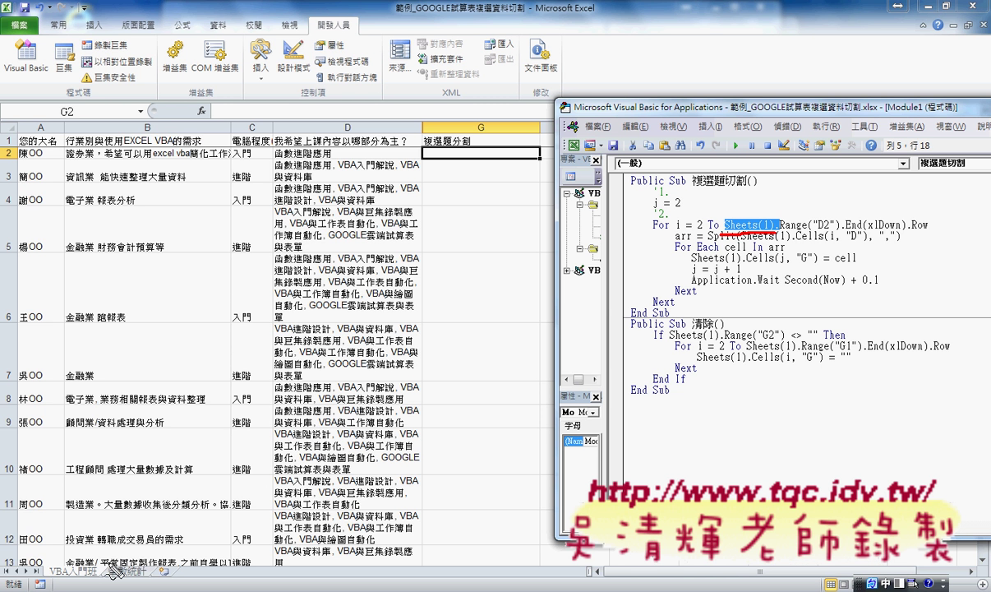
{"action": "left_click_drag", "start_coordinate": [113, 569], "coordinate": [101, 584]}
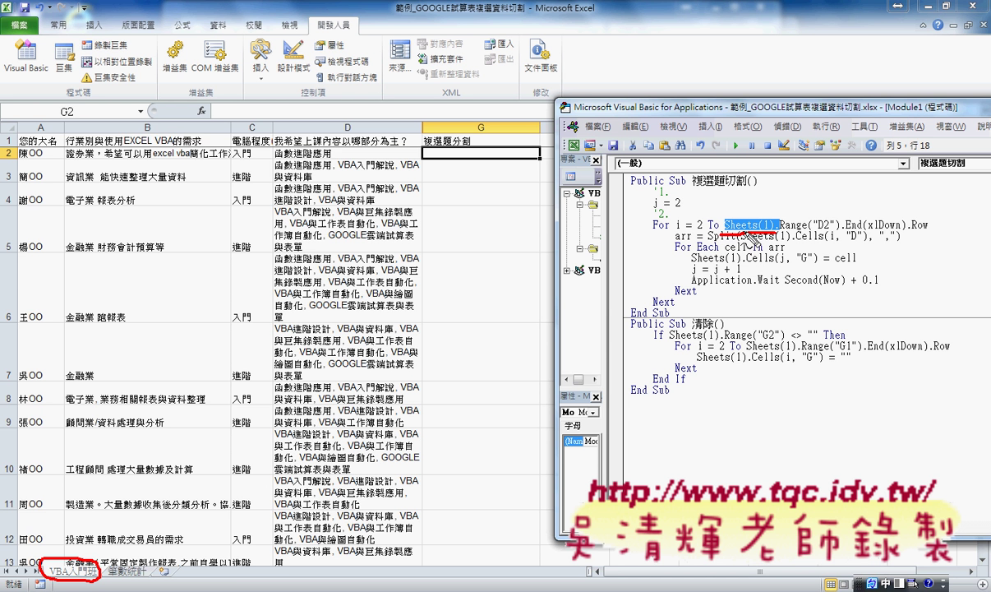
{"action": "left_click_drag", "start_coordinate": [747, 229], "coordinate": [757, 230]}
{"action": "left_click_drag", "start_coordinate": [74, 512], "coordinate": [75, 539]}
{"action": "left_click_drag", "start_coordinate": [116, 579], "coordinate": [142, 579]}
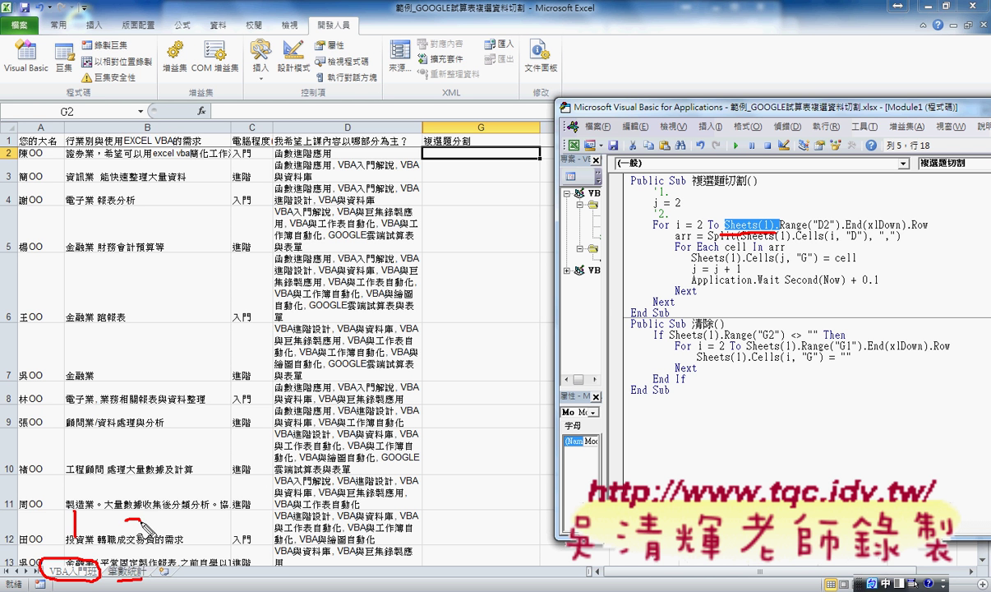
{"action": "left_click_drag", "start_coordinate": [126, 519], "coordinate": [156, 535]}
{"action": "left_click_drag", "start_coordinate": [40, 539], "coordinate": [45, 566]}
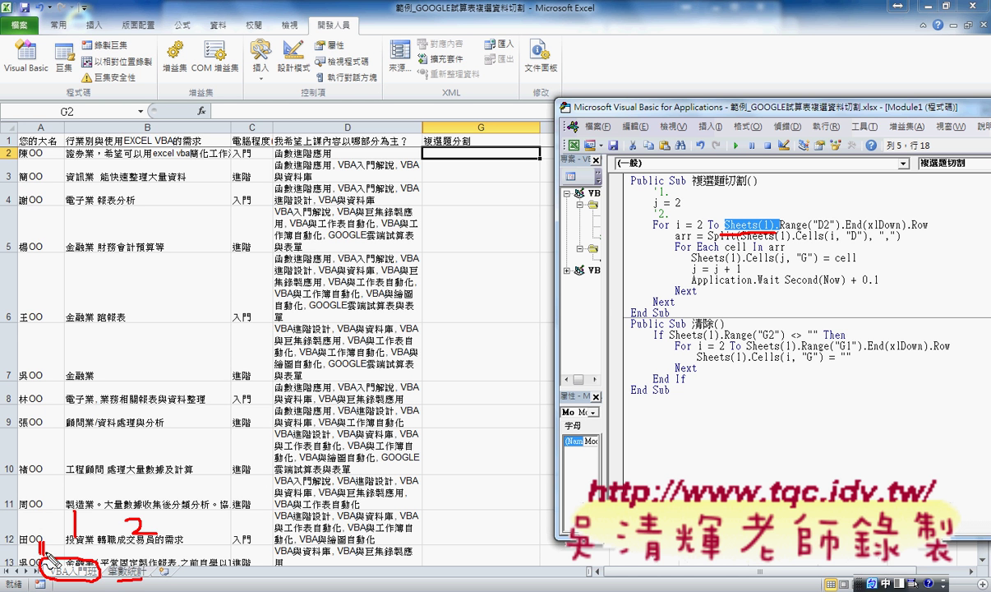
{"action": "left_click_drag", "start_coordinate": [85, 534], "coordinate": [88, 544]}
{"action": "key", "text": "Escape"}
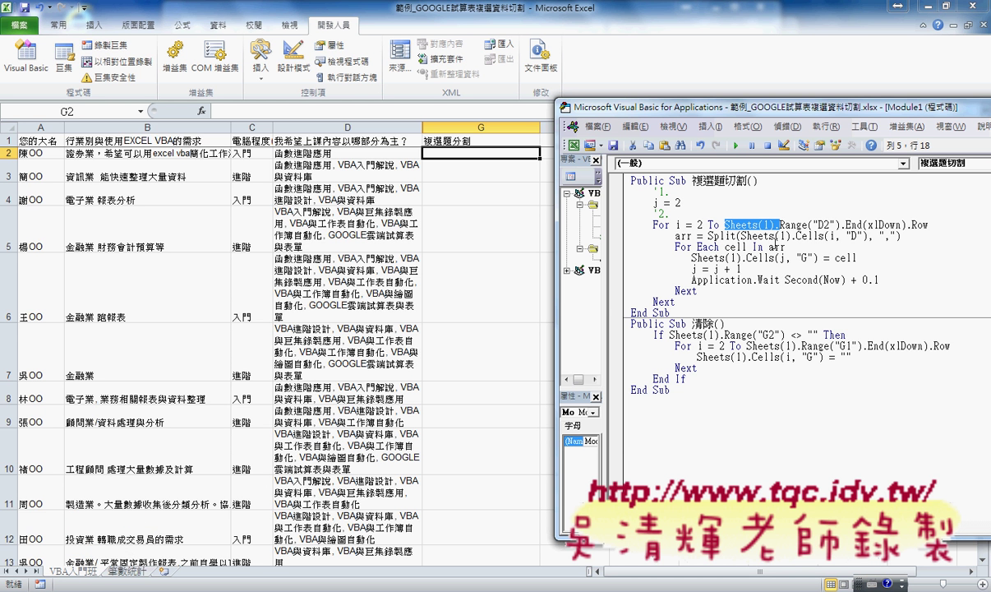
Step: Try a vba. prefix on Split, remove it, then open the Split function's help with F1
{"action": "left_click", "coordinate": [747, 236]}
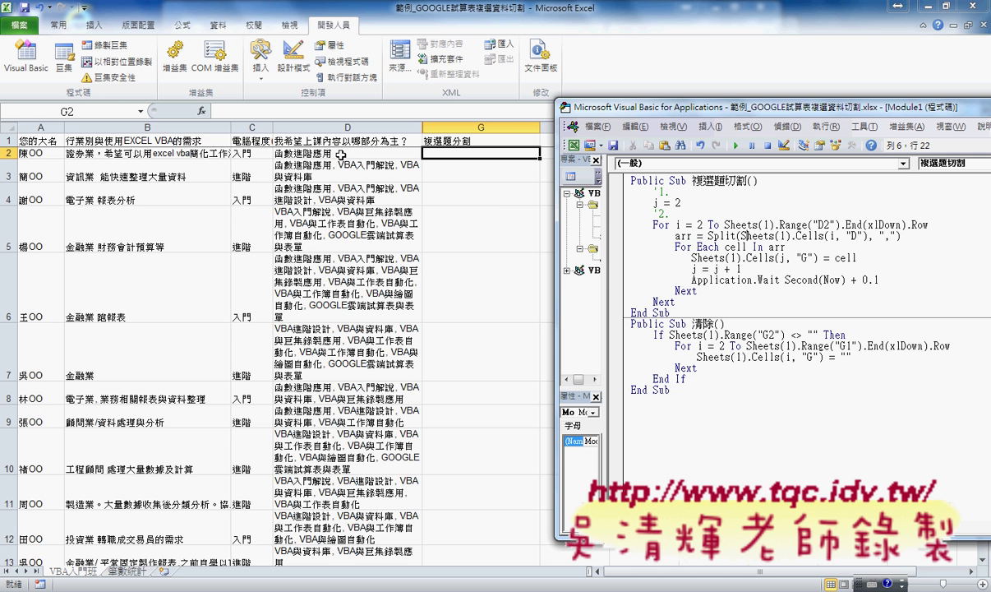
{"action": "double_click", "coordinate": [718, 237]}
{"action": "left_click_drag", "start_coordinate": [716, 237], "coordinate": [708, 236]}
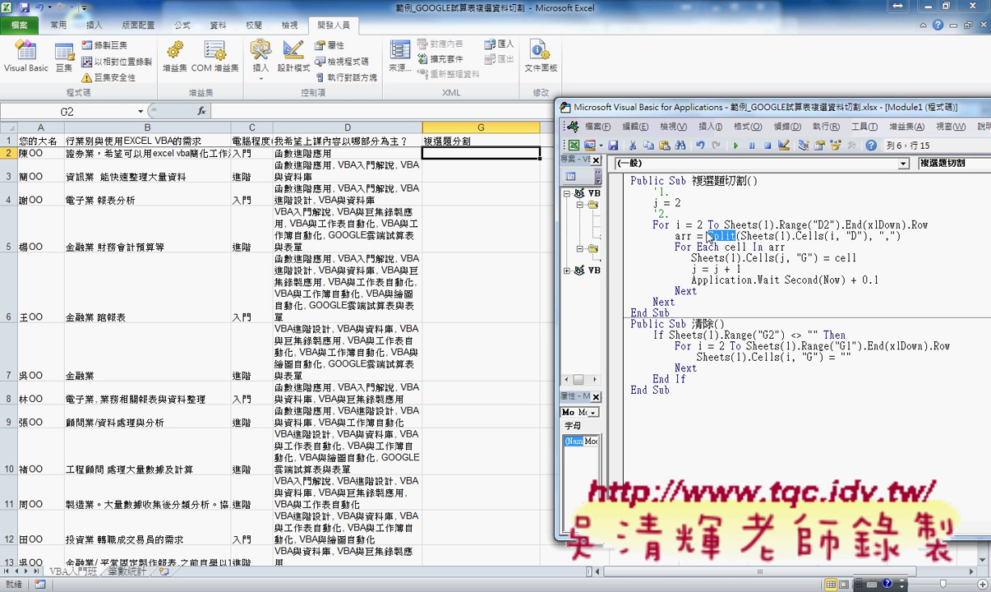
{"action": "left_click", "coordinate": [708, 236]}
{"action": "type", "text": "vba"}
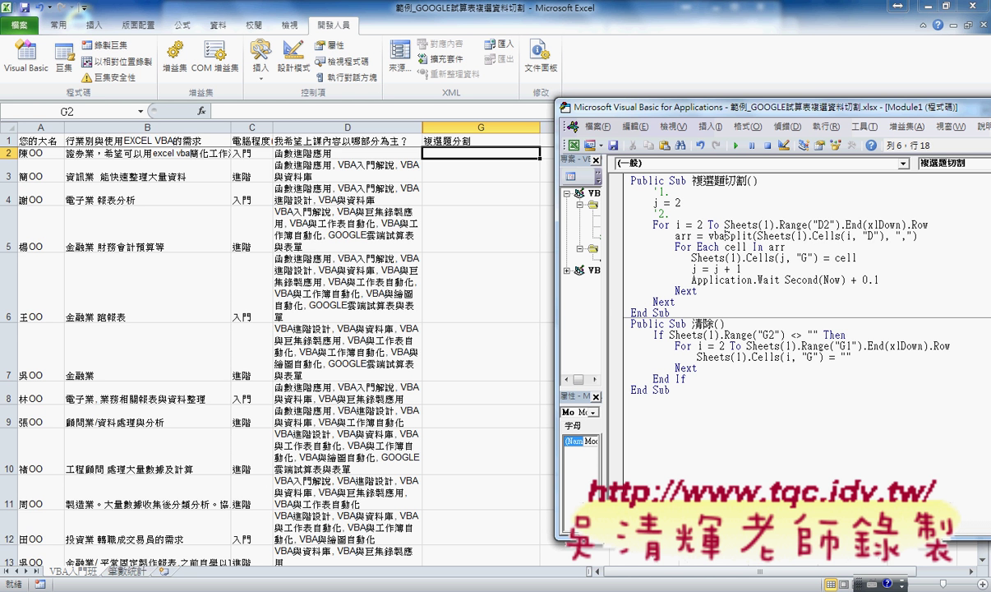
{"action": "type", "text": "."}
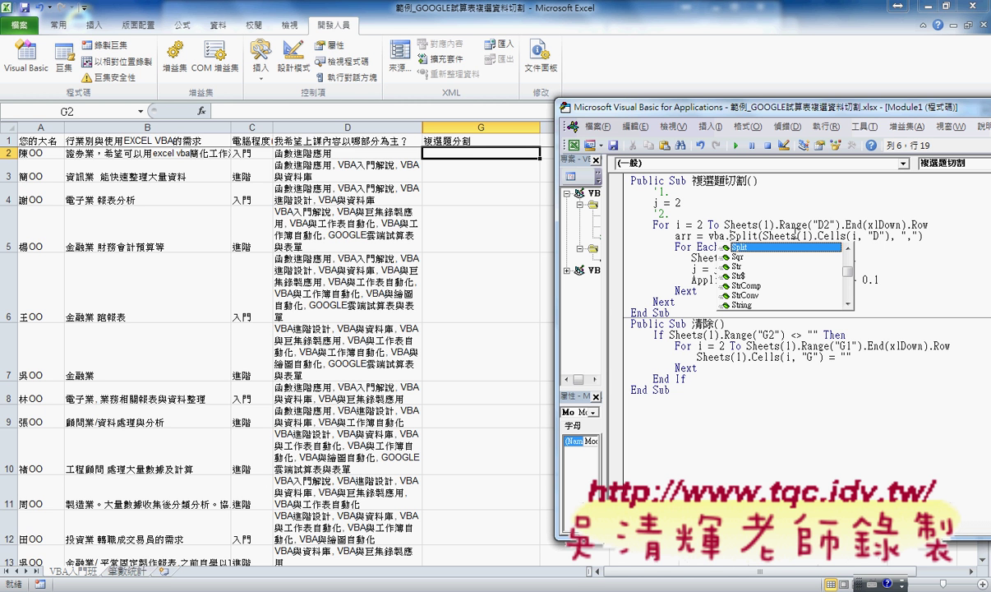
{"action": "key", "text": "BackSpace"}
{"action": "key", "text": "BackSpace"}
{"action": "key", "text": "BackSpace"}
{"action": "key", "text": "BackSpace"}
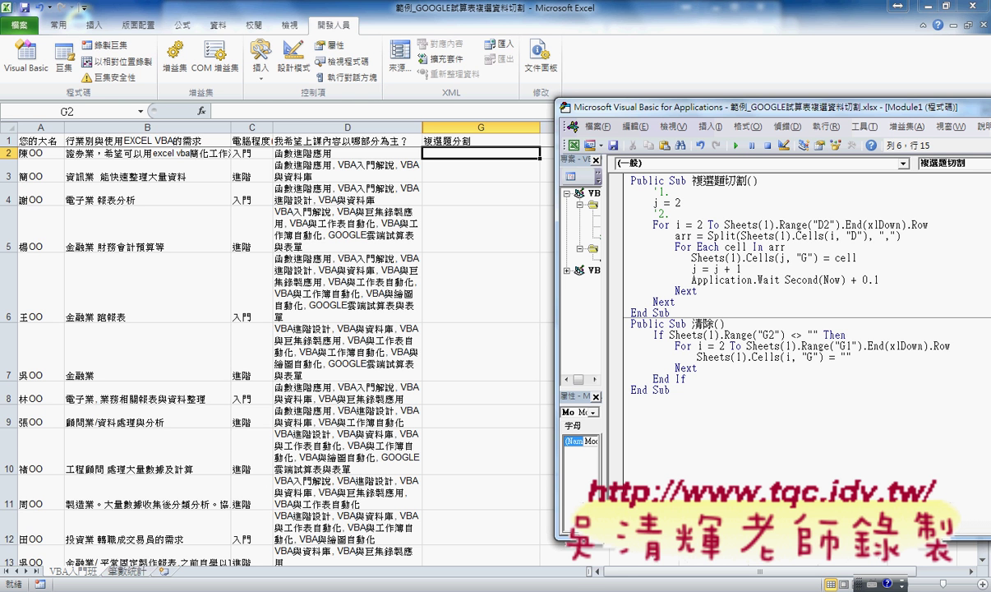
{"action": "left_click", "coordinate": [713, 236]}
{"action": "key", "text": "F1"}
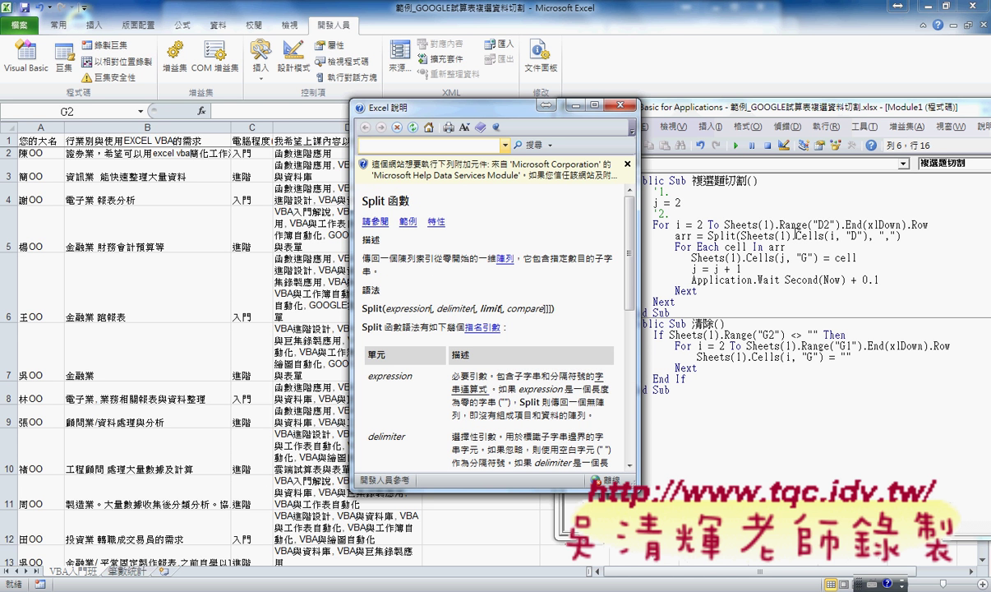
{"action": "left_click", "coordinate": [403, 210]}
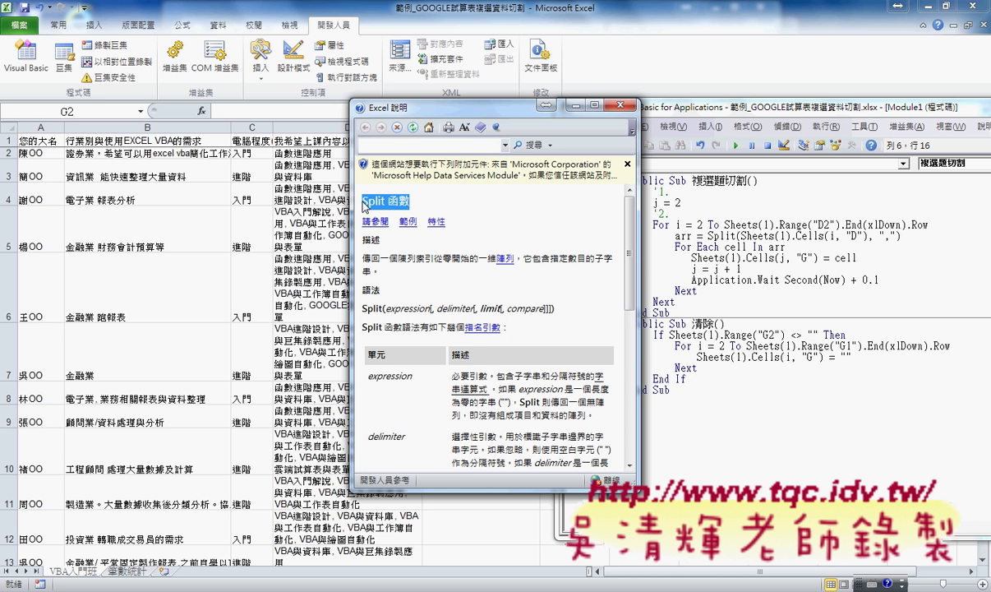
{"action": "left_click_drag", "start_coordinate": [629, 279], "coordinate": [628, 435]}
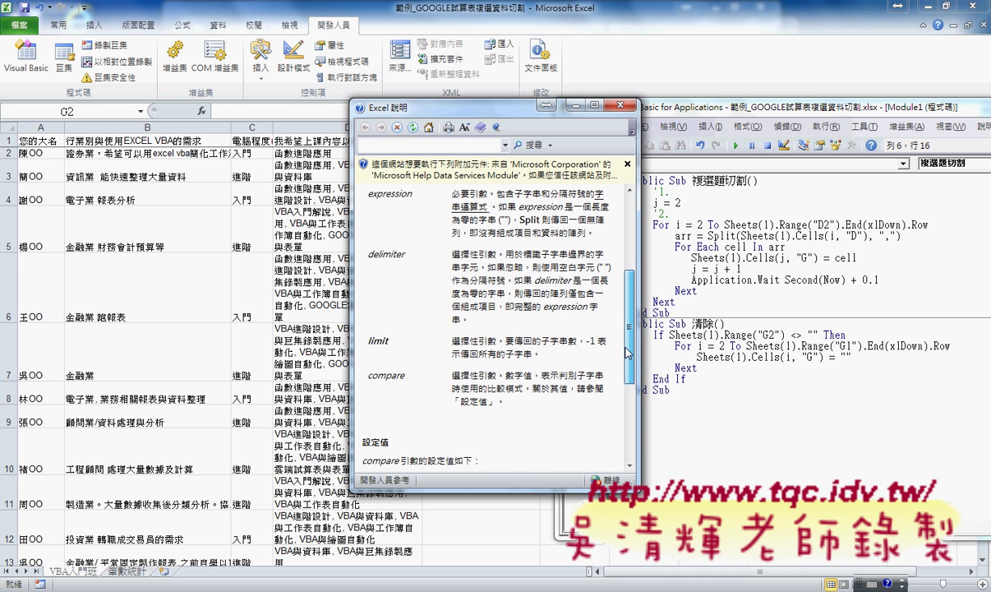
{"action": "scroll", "coordinate": [520, 243], "scroll_direction": "up", "scroll_amount": 10}
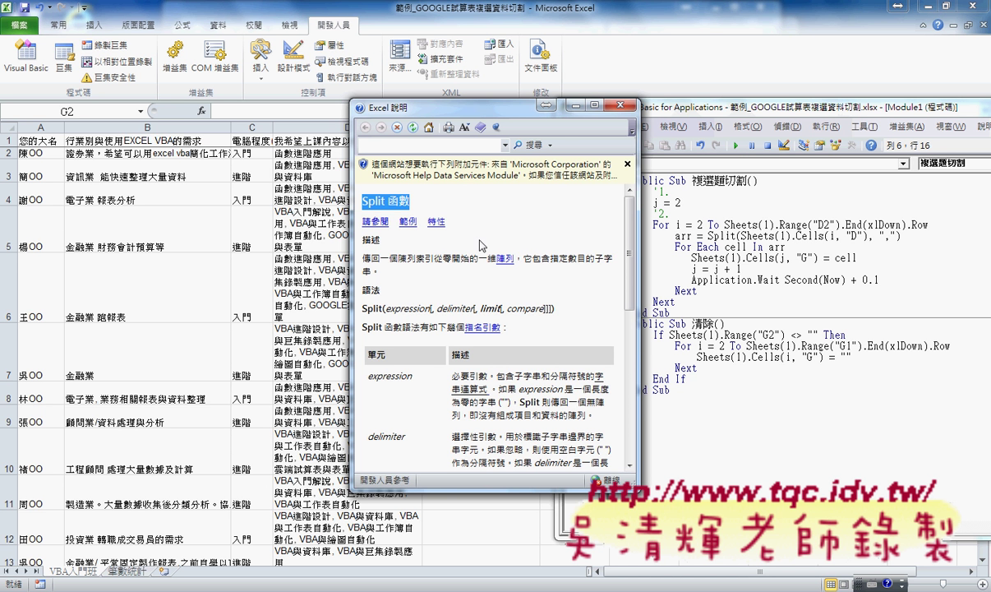
{"action": "left_click", "coordinate": [409, 223]}
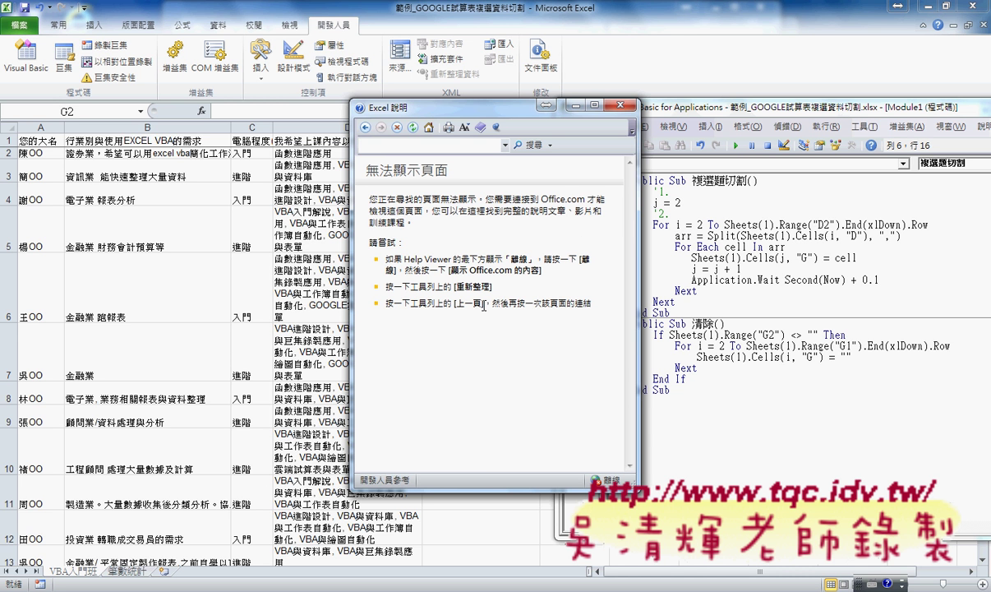
{"action": "left_click", "coordinate": [365, 128]}
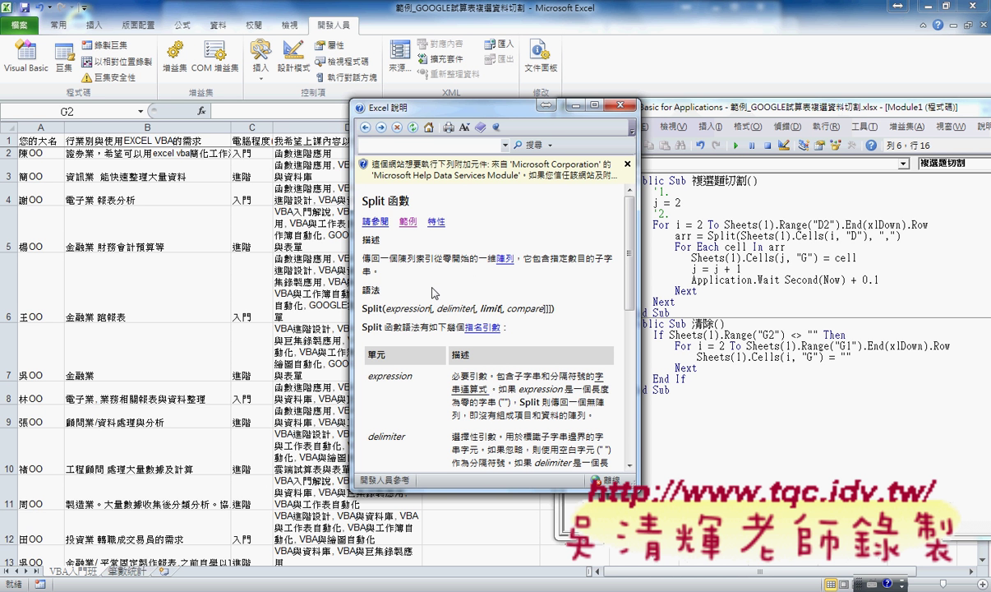
{"action": "left_click_drag", "start_coordinate": [356, 291], "coordinate": [382, 291]}
{"action": "left_click", "coordinate": [379, 291]}
{"action": "left_click_drag", "start_coordinate": [385, 309], "coordinate": [430, 310]}
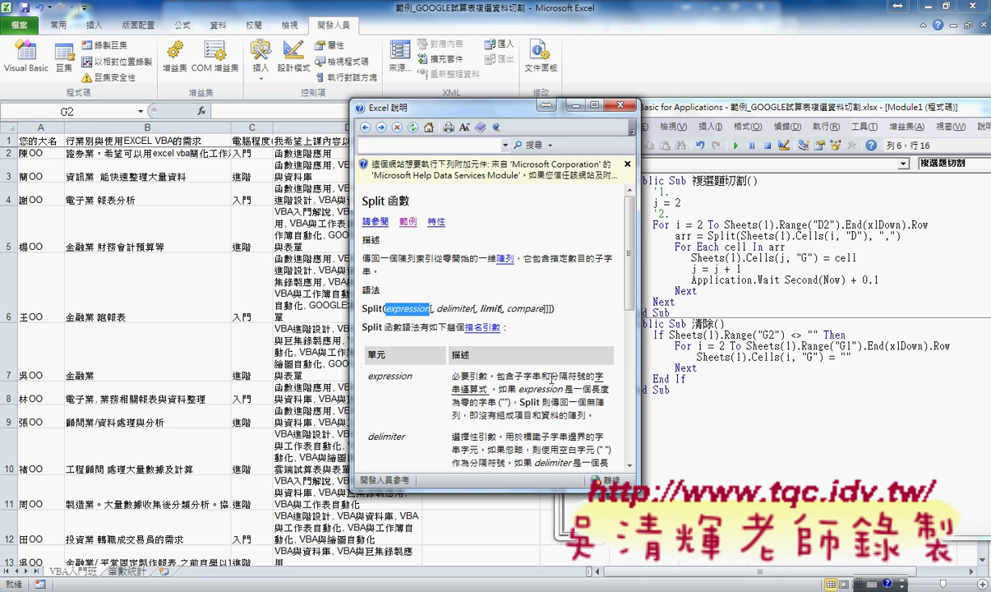
{"action": "left_click_drag", "start_coordinate": [524, 375], "coordinate": [567, 376]}
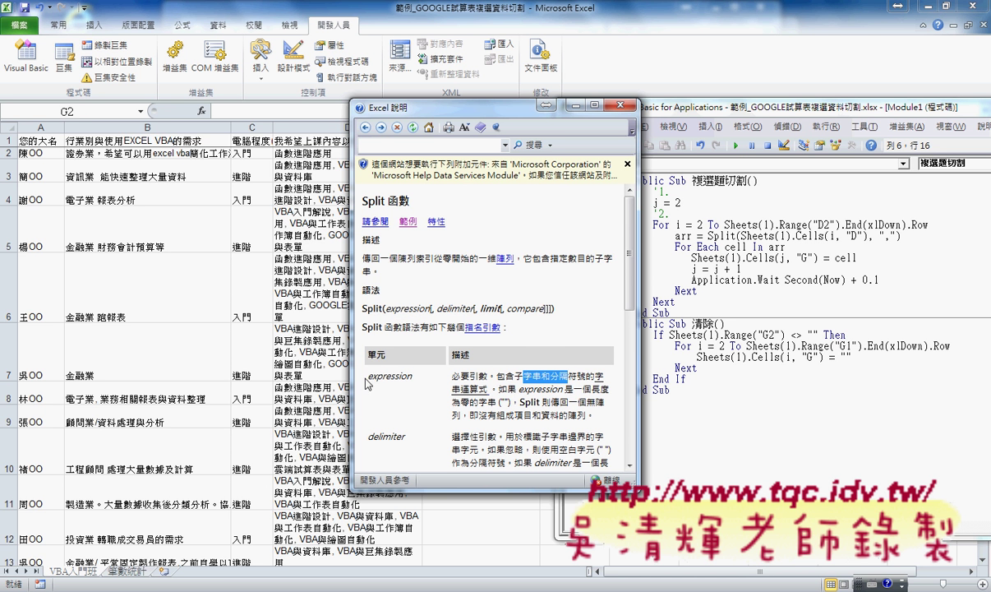
{"action": "left_click_drag", "start_coordinate": [367, 376], "coordinate": [411, 375]}
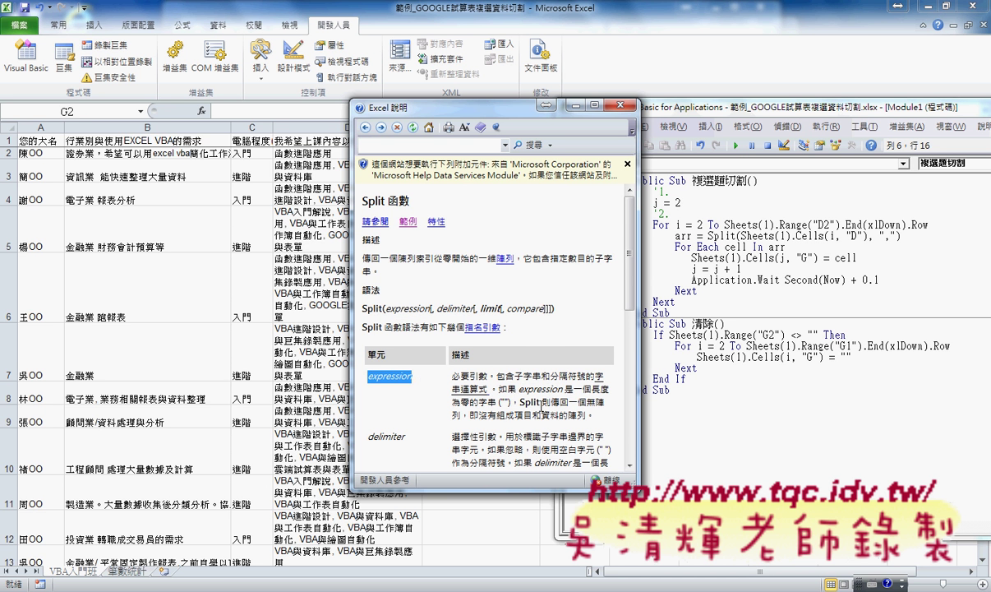
{"action": "scroll", "coordinate": [514, 352], "scroll_direction": "down", "scroll_amount": 3}
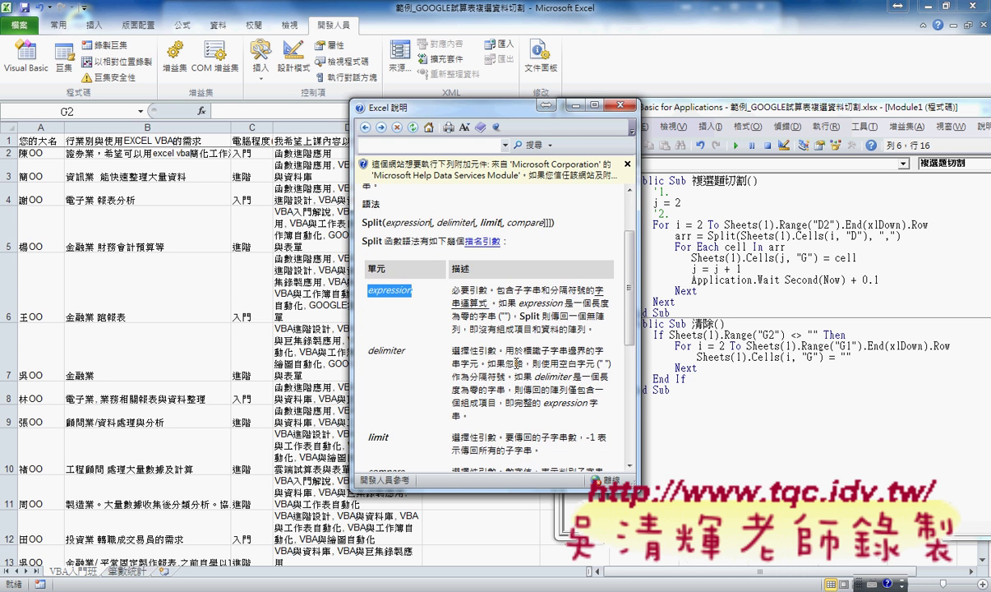
{"action": "scroll", "coordinate": [486, 346], "scroll_direction": "down", "scroll_amount": 2}
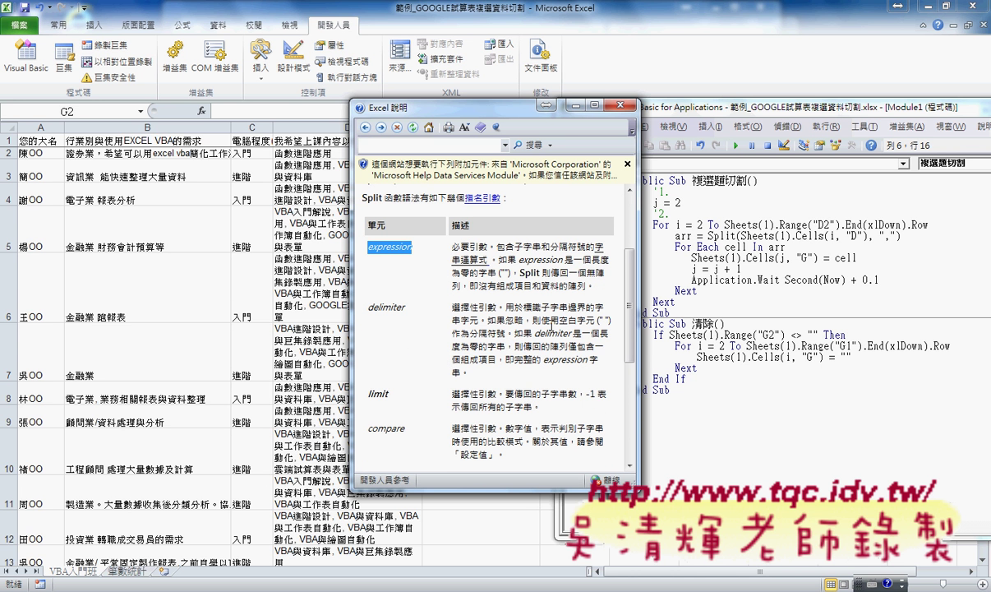
{"action": "left_click", "coordinate": [575, 105]}
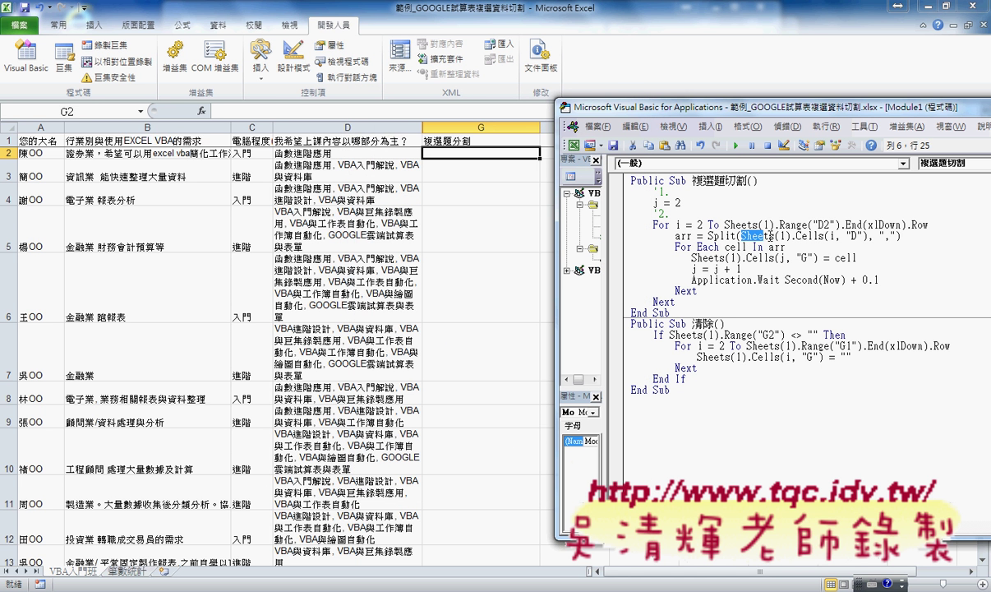
{"action": "left_click_drag", "start_coordinate": [741, 236], "coordinate": [791, 236]}
{"action": "left_click_drag", "start_coordinate": [797, 236], "coordinate": [860, 237]}
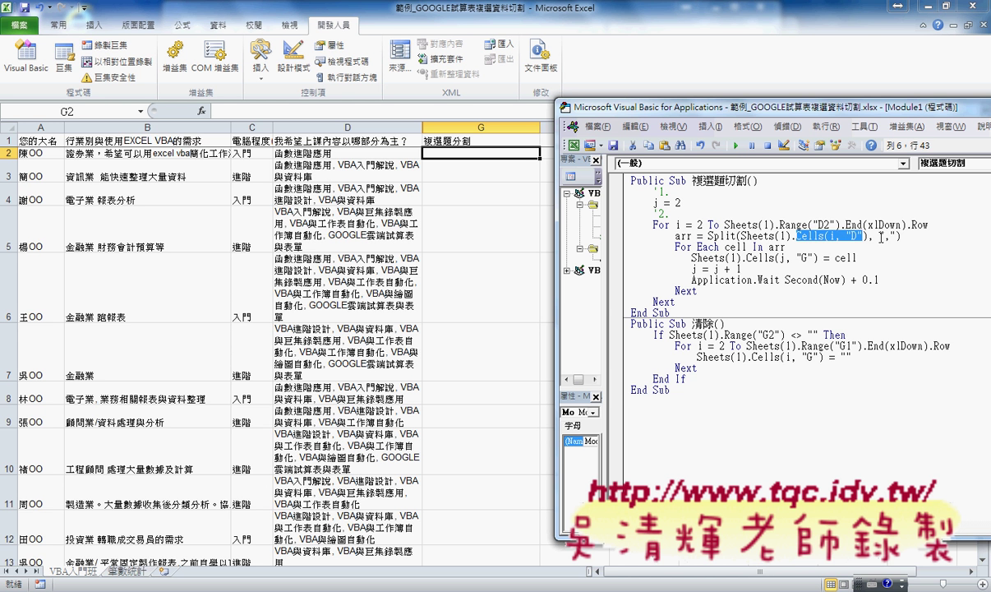
{"action": "mouse_move", "coordinate": [879, 236]}
{"action": "left_mouse_down"}
{"action": "mouse_move", "coordinate": [897, 236]}
{"action": "mouse_move", "coordinate": [729, 236]}
{"action": "left_mouse_up"}
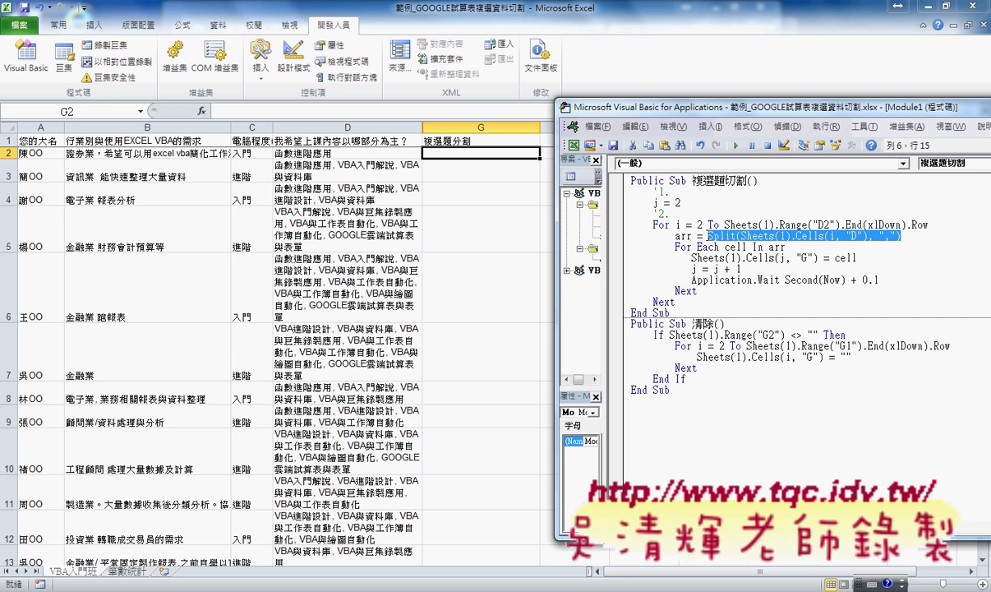
{"action": "left_click", "coordinate": [709, 236], "text": "shift"}
{"action": "double_click", "coordinate": [687, 236]}
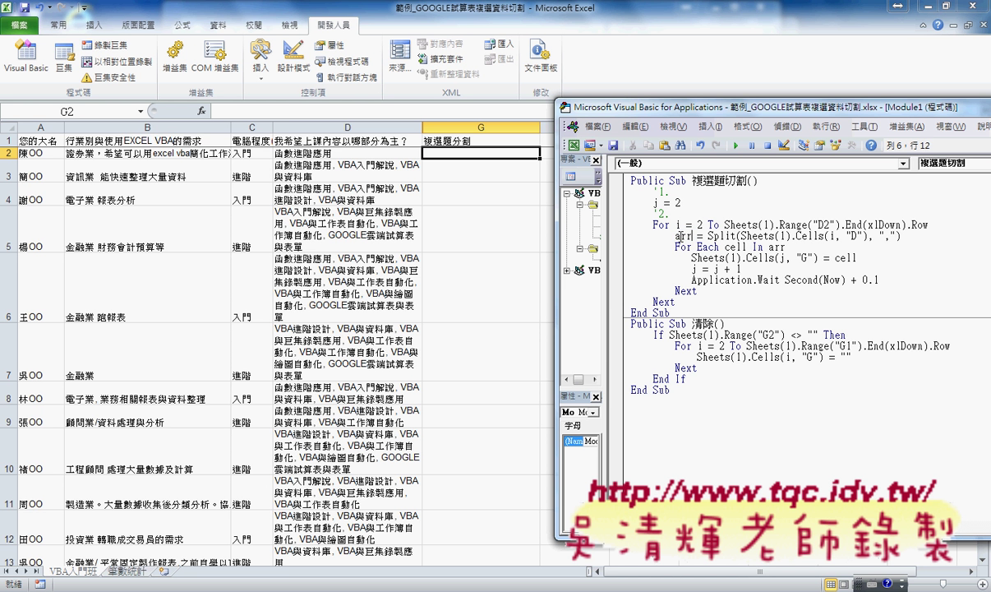
{"action": "left_click_drag", "start_coordinate": [675, 236], "coordinate": [695, 235]}
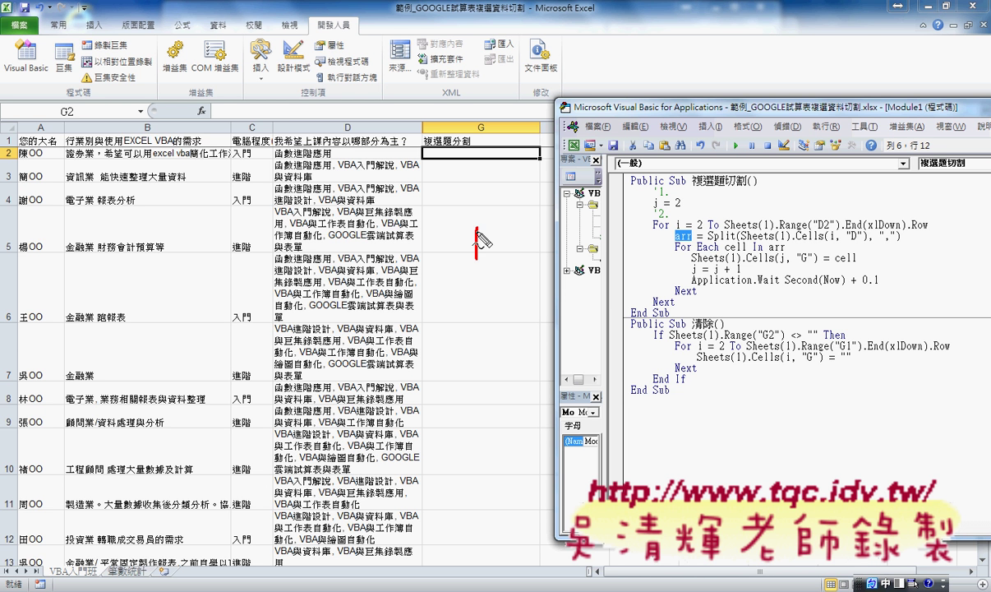
{"action": "left_click_drag", "start_coordinate": [476, 257], "coordinate": [547, 259]}
{"action": "mouse_move", "coordinate": [485, 260]}
{"action": "left_mouse_down"}
{"action": "mouse_move", "coordinate": [546, 259]}
{"action": "mouse_move", "coordinate": [514, 235]}
{"action": "mouse_move", "coordinate": [491, 259]}
{"action": "mouse_move", "coordinate": [503, 259]}
{"action": "left_mouse_up"}
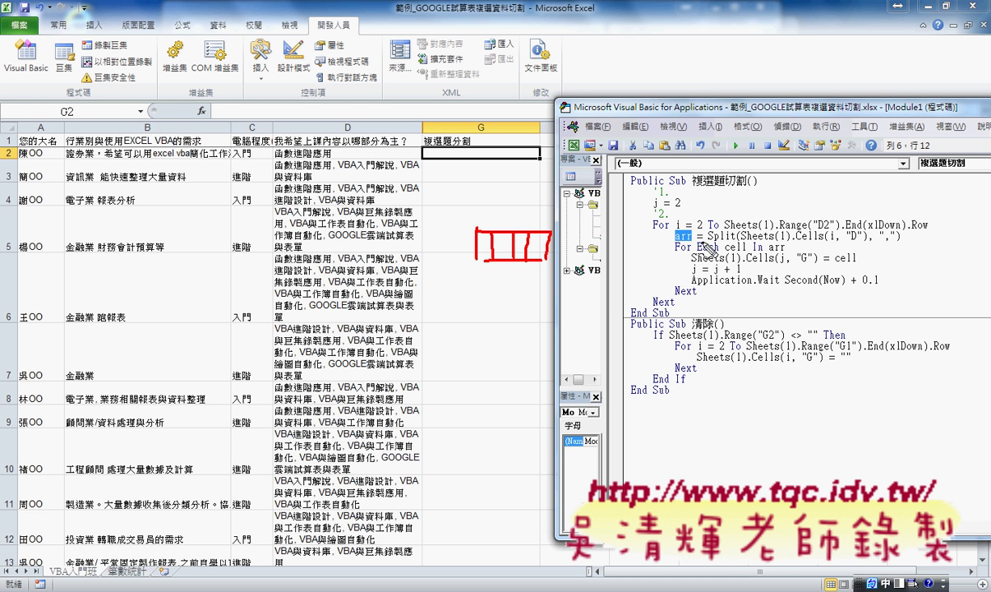
{"action": "left_click_drag", "start_coordinate": [695, 243], "coordinate": [673, 246]}
{"action": "key", "text": "Escape"}
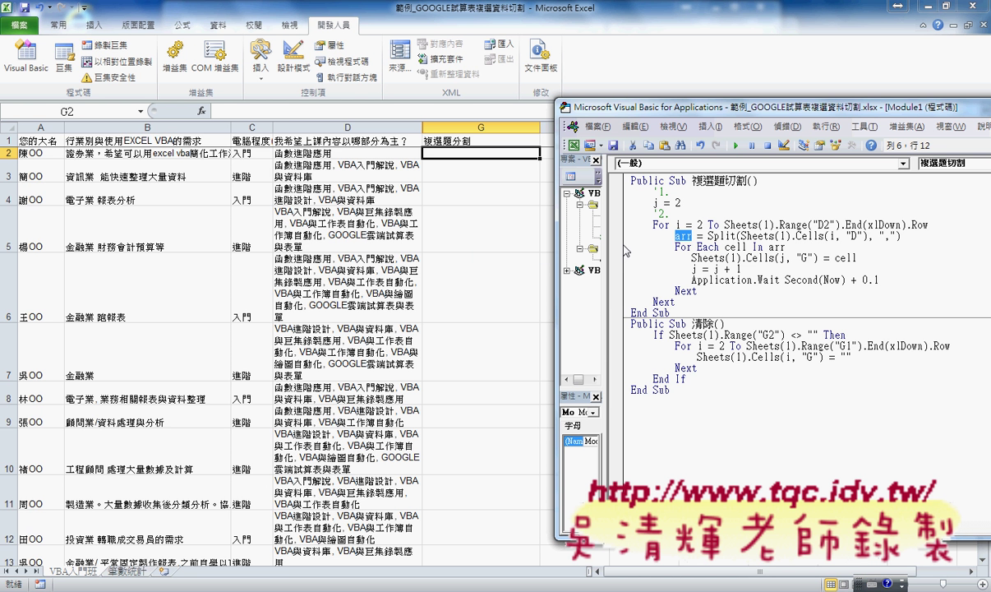
{"action": "left_click", "coordinate": [712, 248]}
{"action": "left_click_drag", "start_coordinate": [769, 247], "coordinate": [788, 246]}
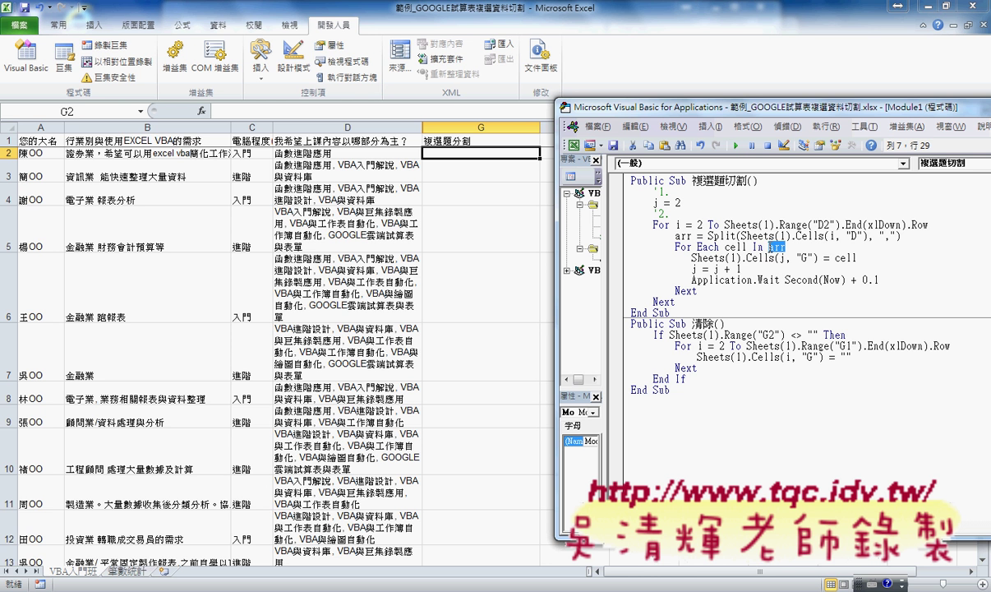
{"action": "left_click_drag", "start_coordinate": [747, 247], "coordinate": [730, 246]}
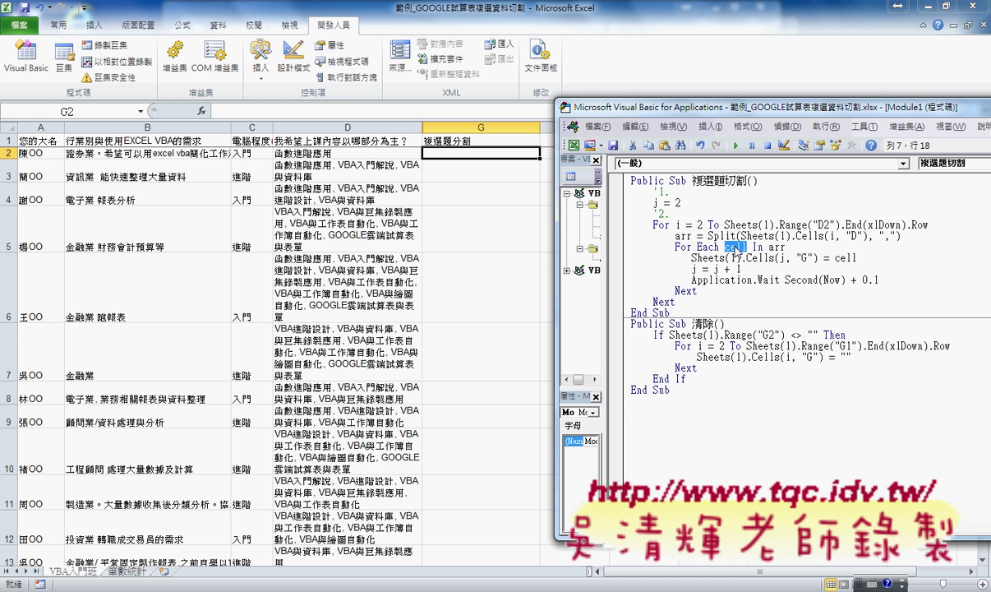
{"action": "double_click", "coordinate": [776, 247]}
{"action": "left_click_drag", "start_coordinate": [777, 247], "coordinate": [764, 247]}
{"action": "left_click", "coordinate": [730, 247]}
{"action": "left_click", "coordinate": [781, 258]}
{"action": "double_click", "coordinate": [782, 257]}
{"action": "left_click_drag", "start_coordinate": [741, 269], "coordinate": [691, 269]}
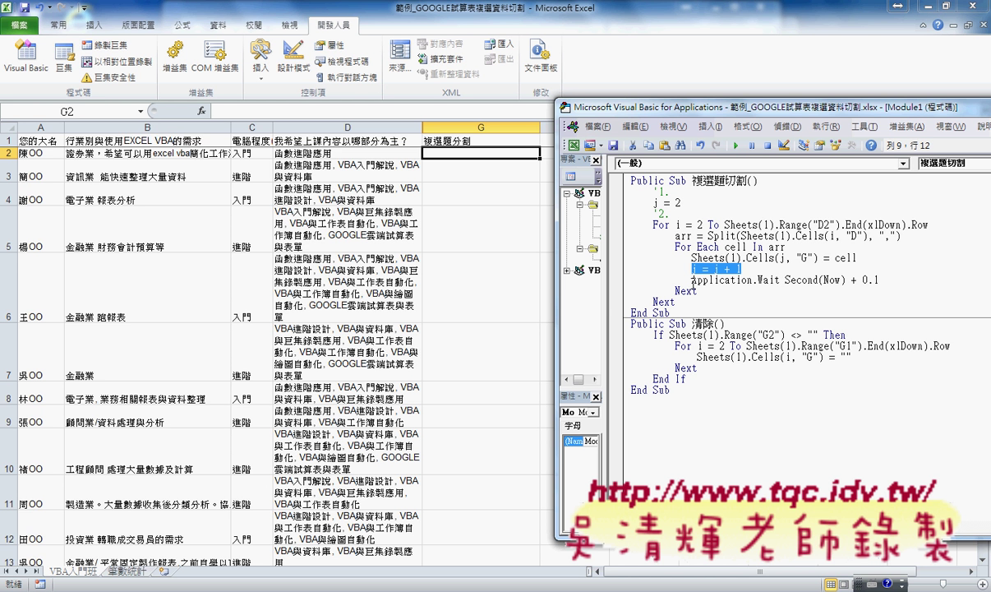
{"action": "left_click_drag", "start_coordinate": [691, 279], "coordinate": [881, 281]}
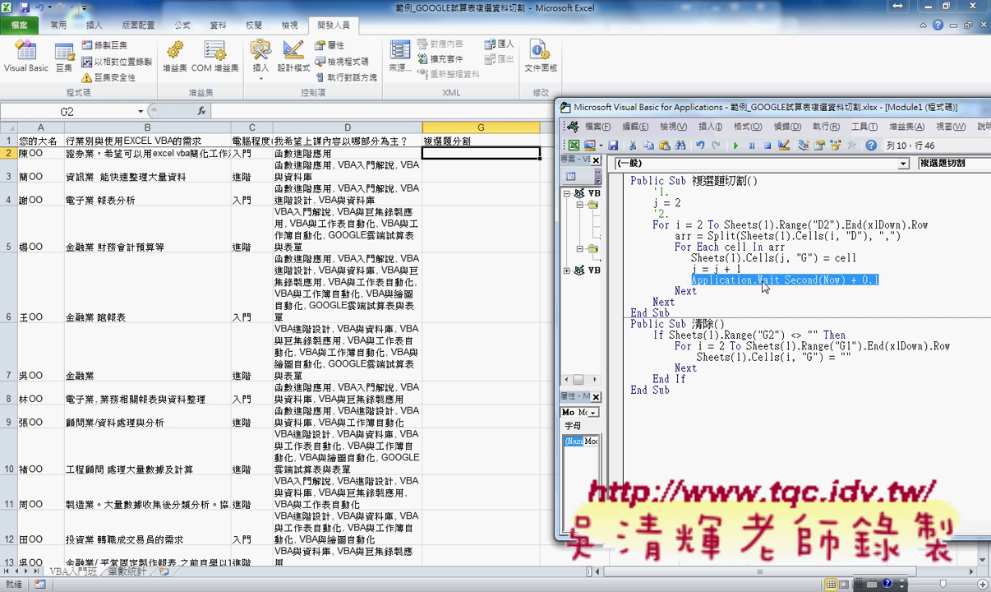
{"action": "left_click", "coordinate": [697, 280]}
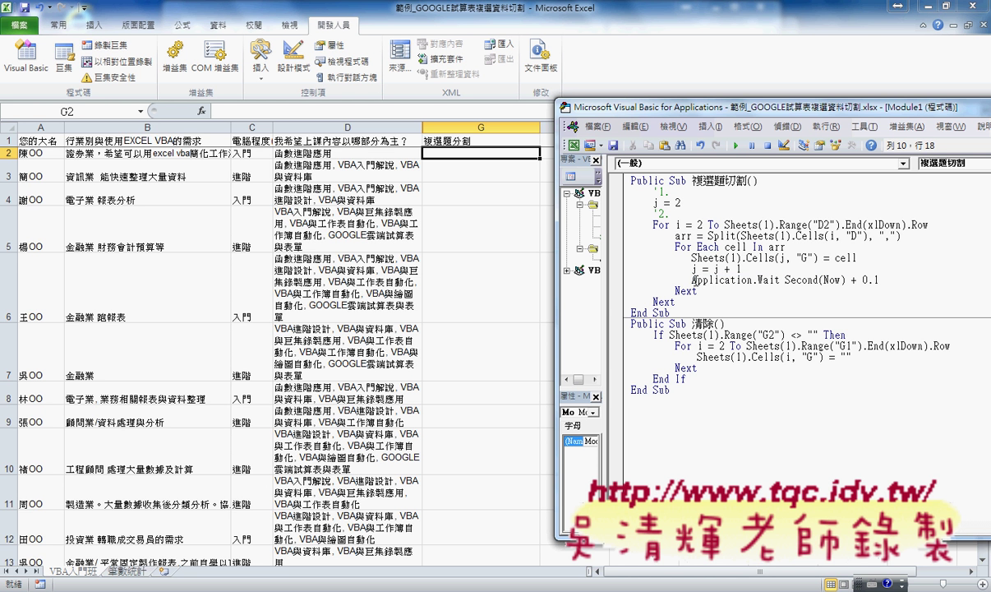
{"action": "left_click", "coordinate": [694, 280]}
{"action": "left_click", "coordinate": [692, 281]}
{"action": "double_click", "coordinate": [870, 279]}
{"action": "left_click_drag", "start_coordinate": [692, 280], "coordinate": [739, 281]}
{"action": "double_click", "coordinate": [737, 281]}
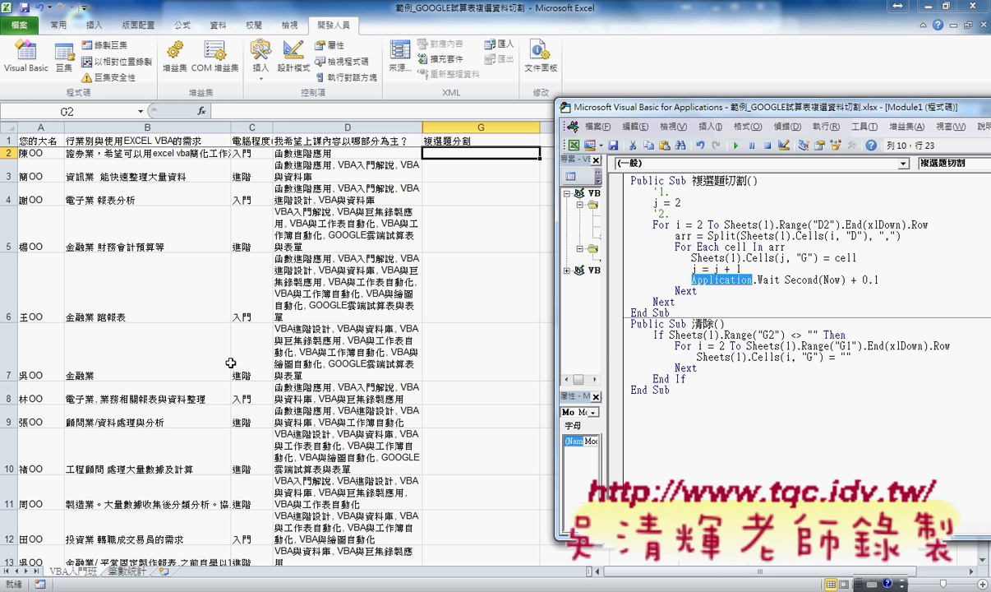
{"action": "left_click", "coordinate": [753, 279]}
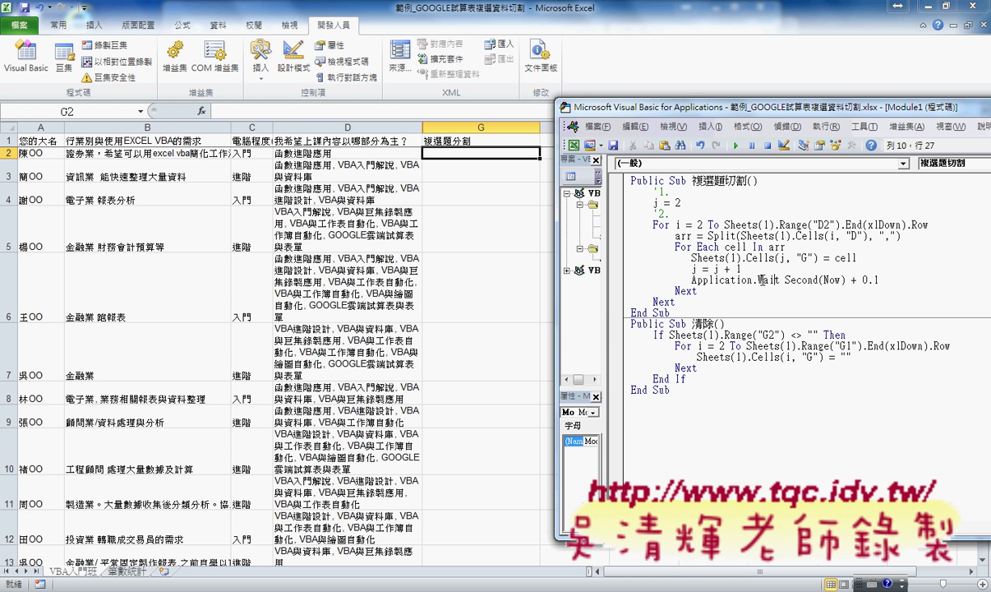
{"action": "left_click_drag", "start_coordinate": [752, 279], "coordinate": [781, 279]}
{"action": "left_click_drag", "start_coordinate": [785, 280], "coordinate": [844, 280]}
{"action": "left_click_drag", "start_coordinate": [881, 280], "coordinate": [862, 280]}
{"action": "left_click", "coordinate": [694, 280]}
Step: Comment out the Application.Wait line and set a breakpoint on the arr = Split line
{"action": "type", "text": "'"}
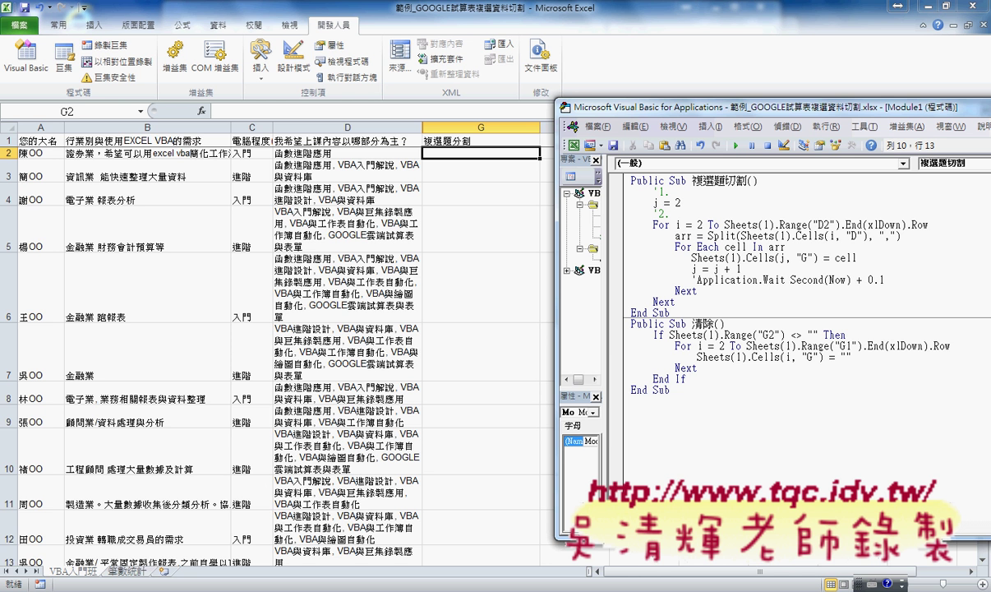
{"action": "key", "text": "Down"}
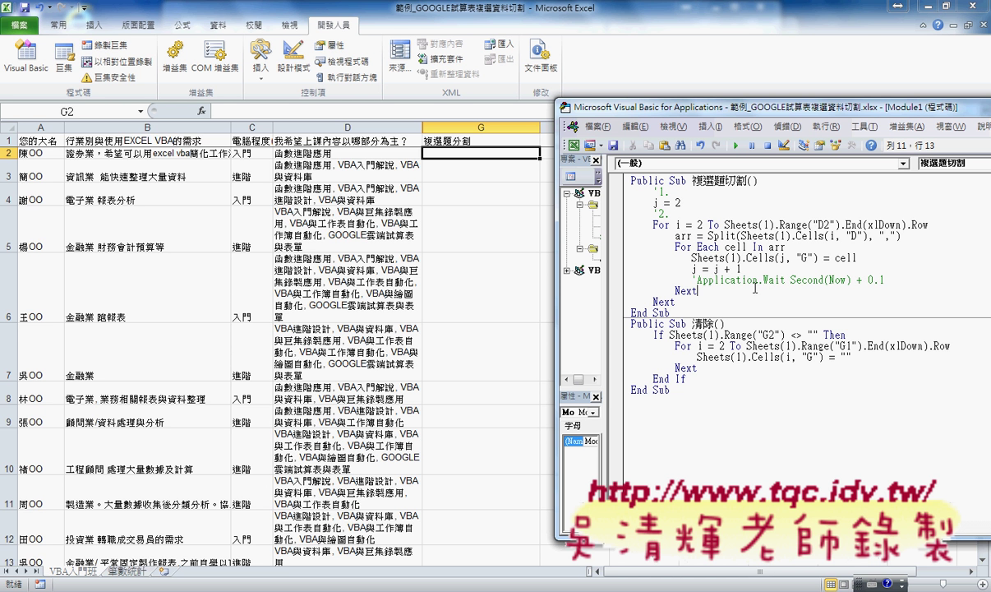
{"action": "left_click", "coordinate": [616, 236]}
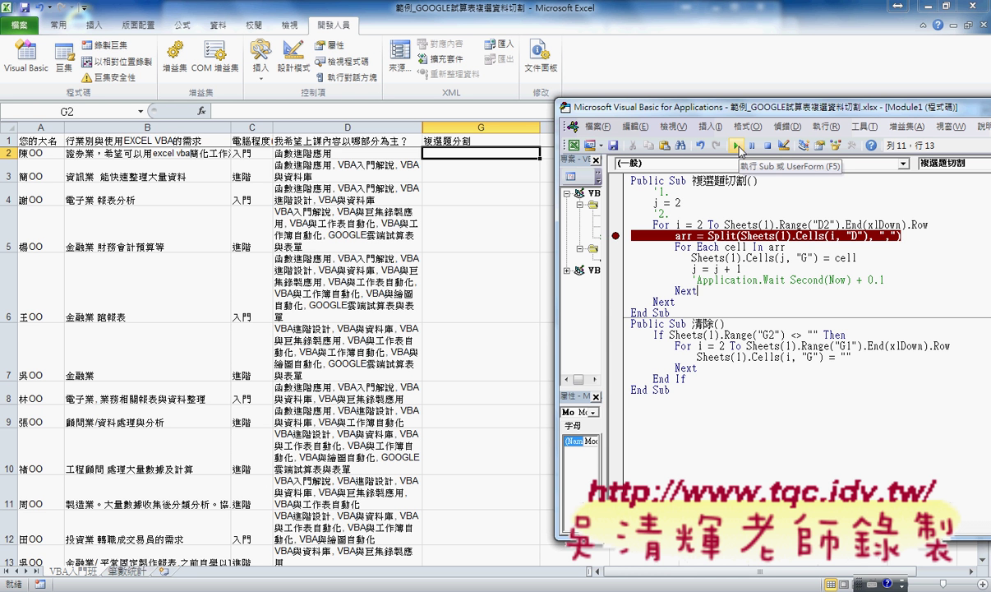
{"action": "left_click", "coordinate": [616, 236]}
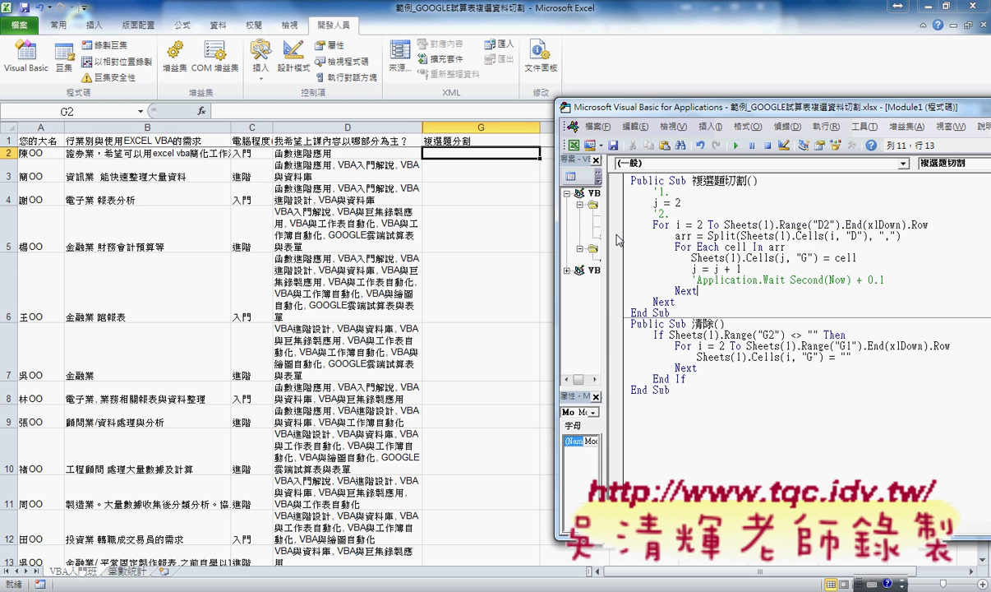
{"action": "left_click", "coordinate": [617, 236]}
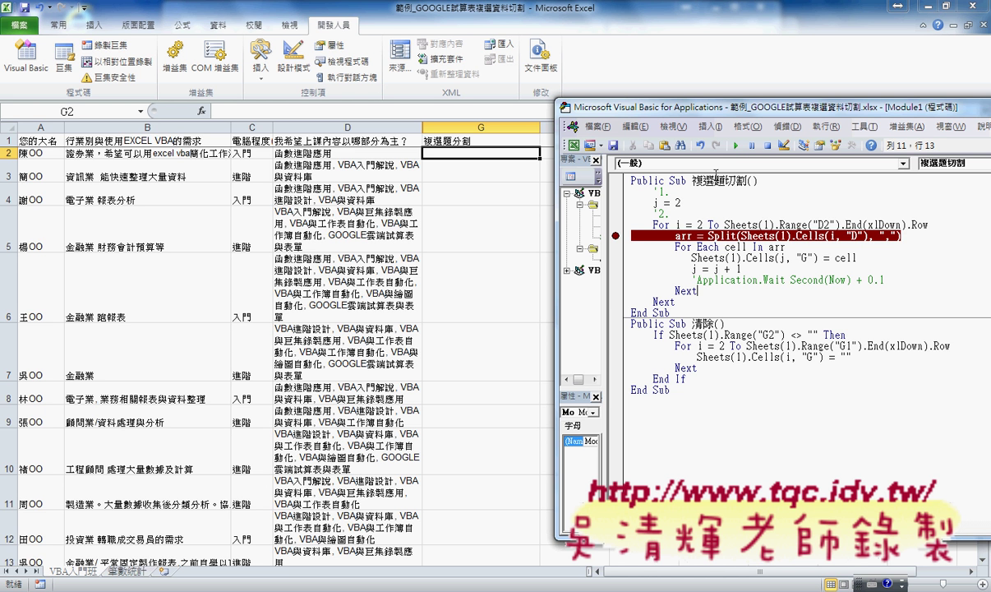
Step: Run the 複選題切割 macro to its breakpoint on the Split line and select arr there
{"action": "left_click", "coordinate": [736, 145]}
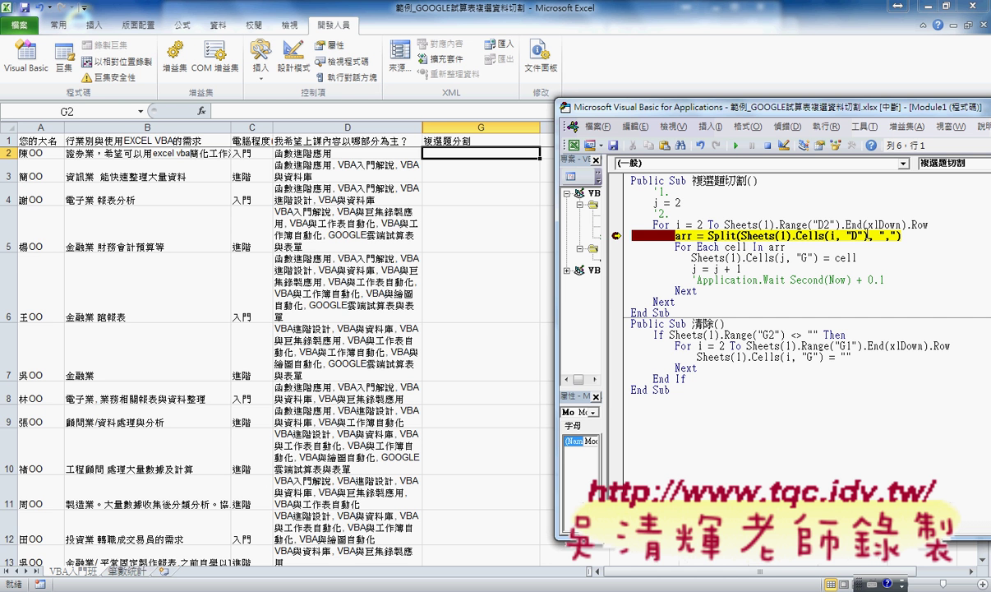
{"action": "left_click", "coordinate": [756, 236]}
{"action": "key", "text": "F8"}
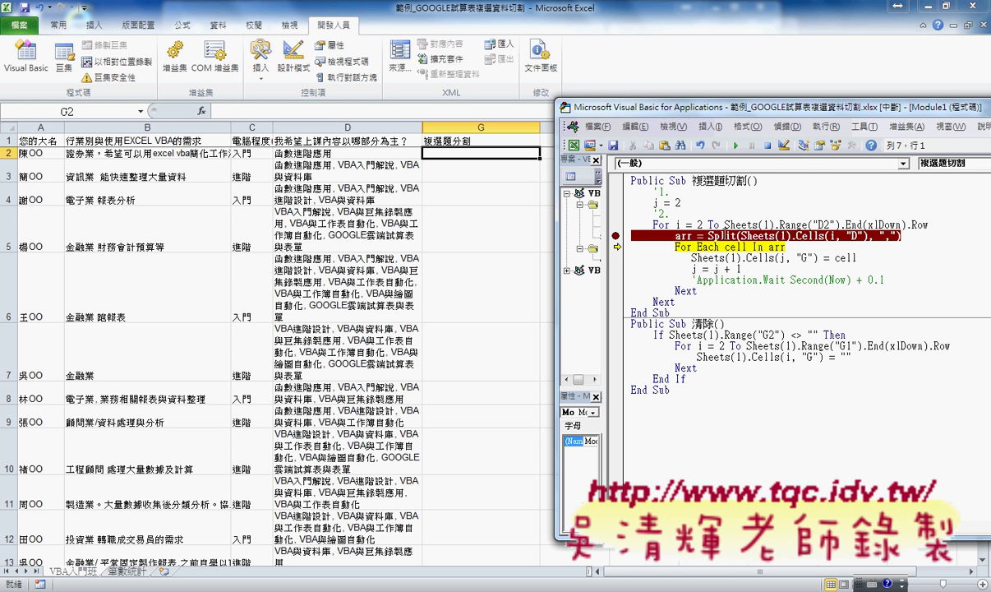
{"action": "left_click", "coordinate": [797, 130]}
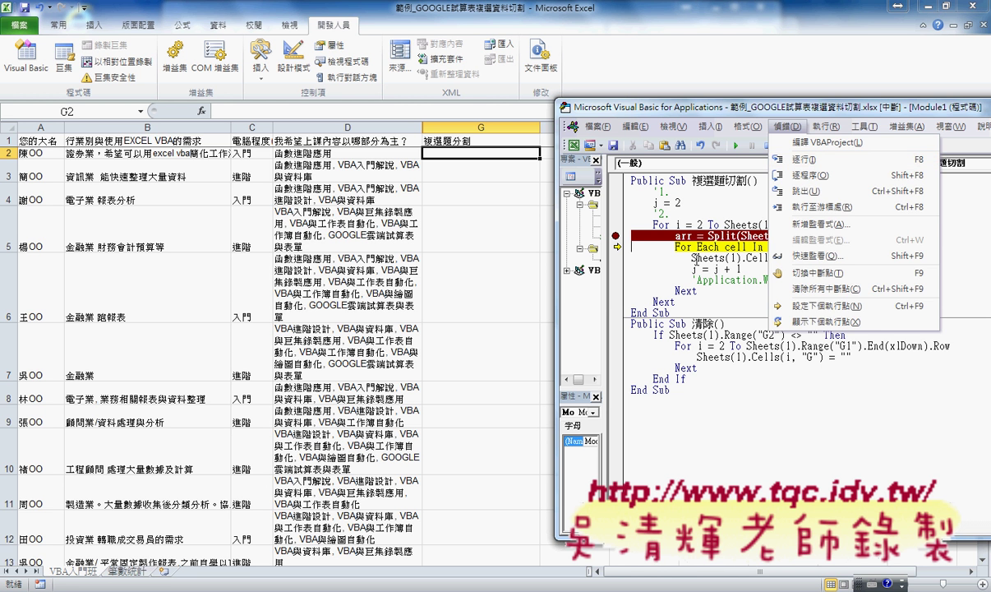
{"action": "left_click", "coordinate": [659, 247]}
{"action": "left_click", "coordinate": [685, 234]}
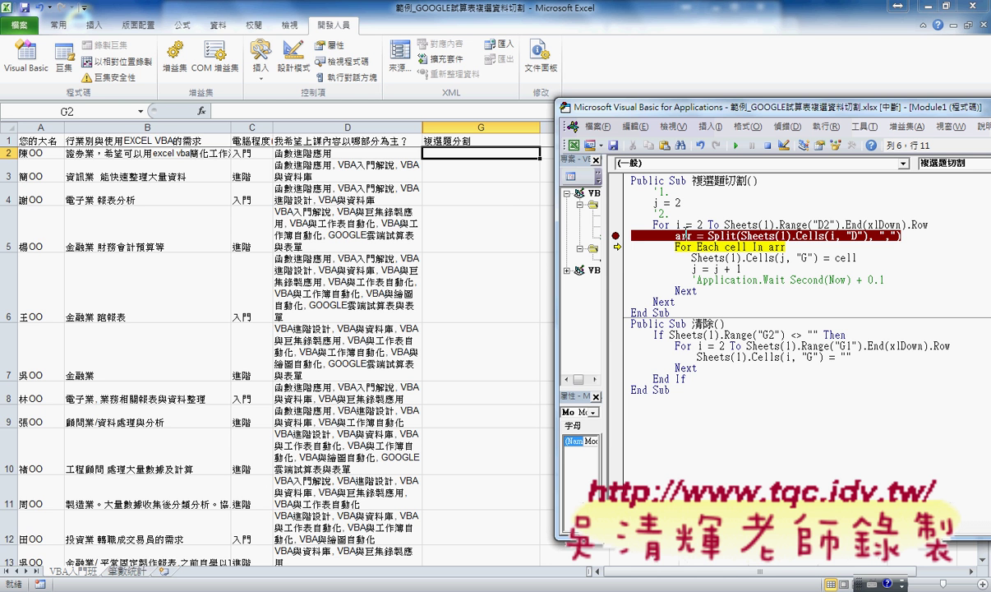
{"action": "mouse_move", "coordinate": [686, 235]}
{"action": "double_click", "coordinate": [686, 235]}
Step: Step through the loop to write 函數進階應用 into G2 and return to the Split line
{"action": "key", "text": "F8"}
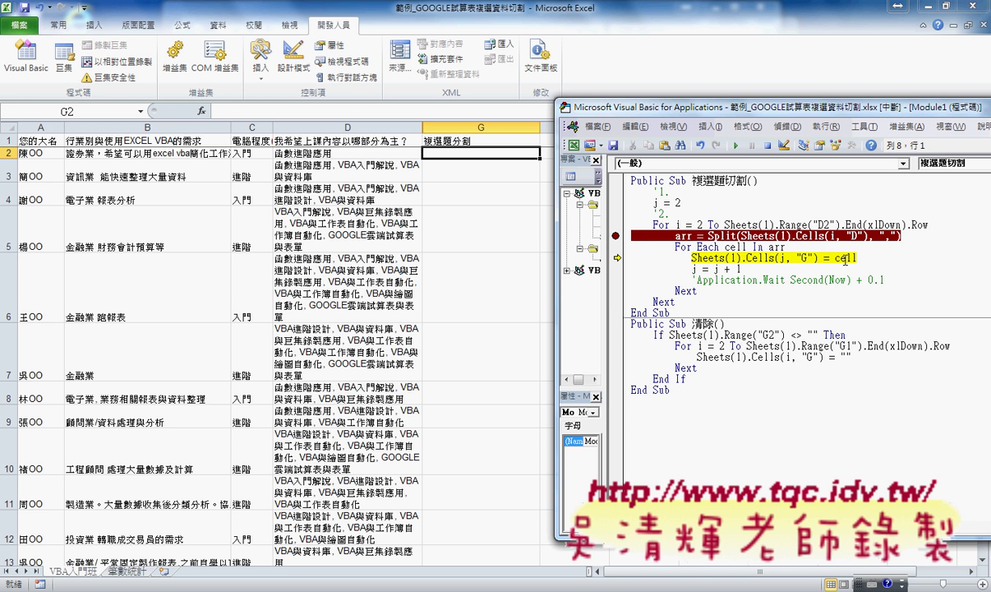
{"action": "mouse_move", "coordinate": [848, 258]}
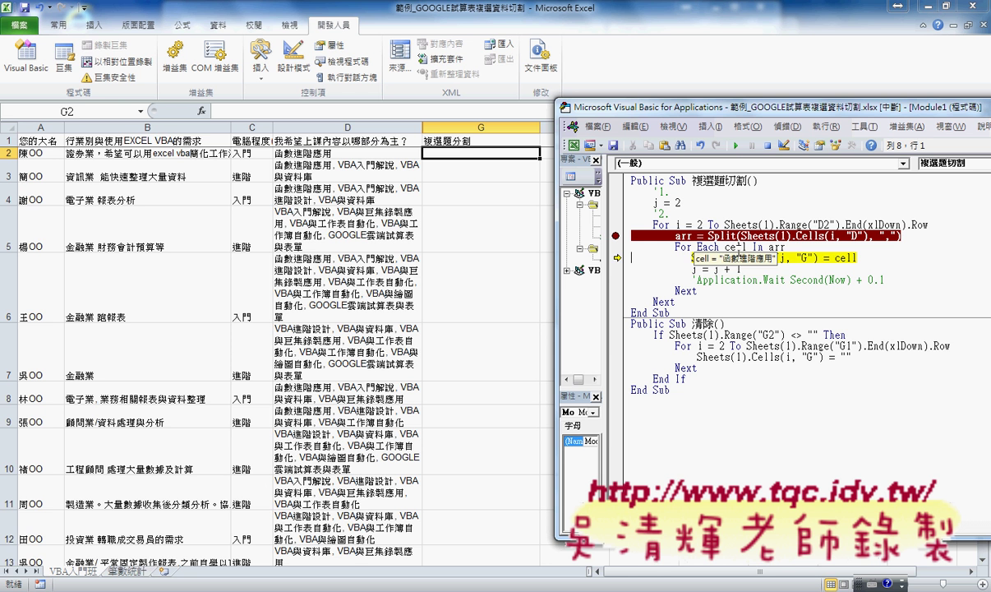
{"action": "key", "text": "F8"}
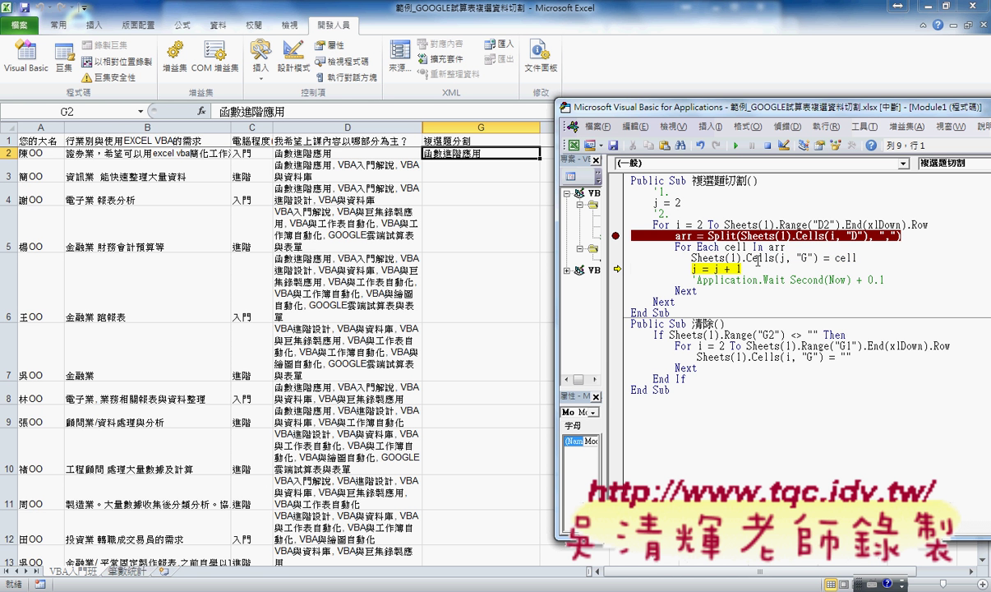
{"action": "key", "text": "F8"}
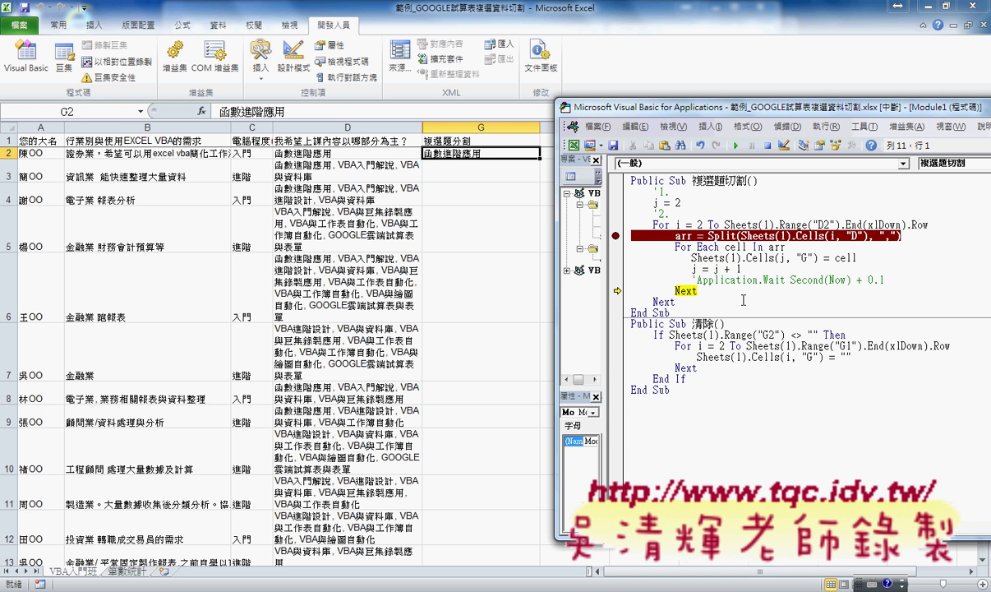
{"action": "key", "text": "F8"}
Step: Loop back to split the next row's answers, then add a watch on arr via 新增監看式
{"action": "key", "text": "F8"}
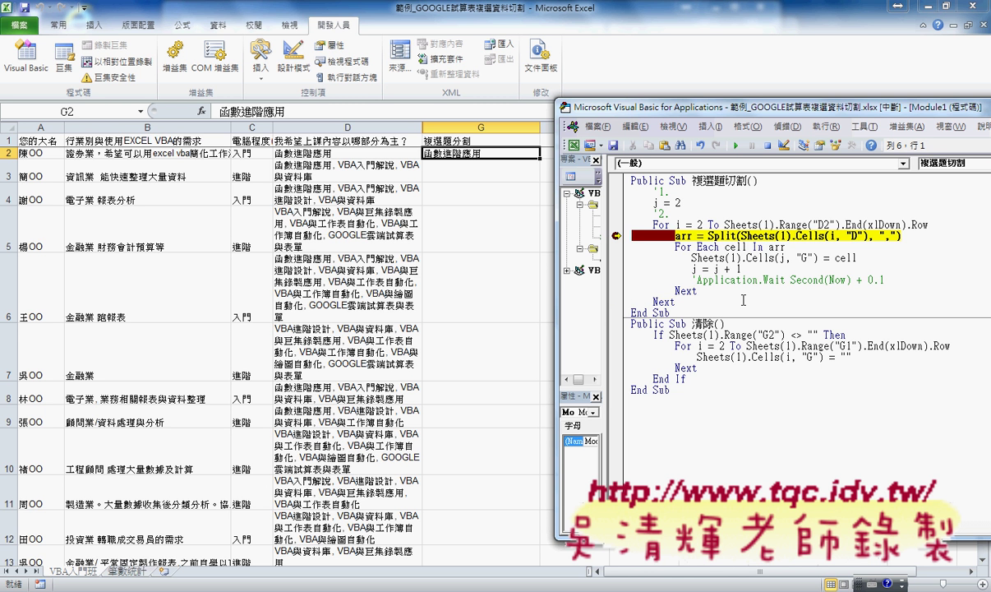
{"action": "key", "text": "F8"}
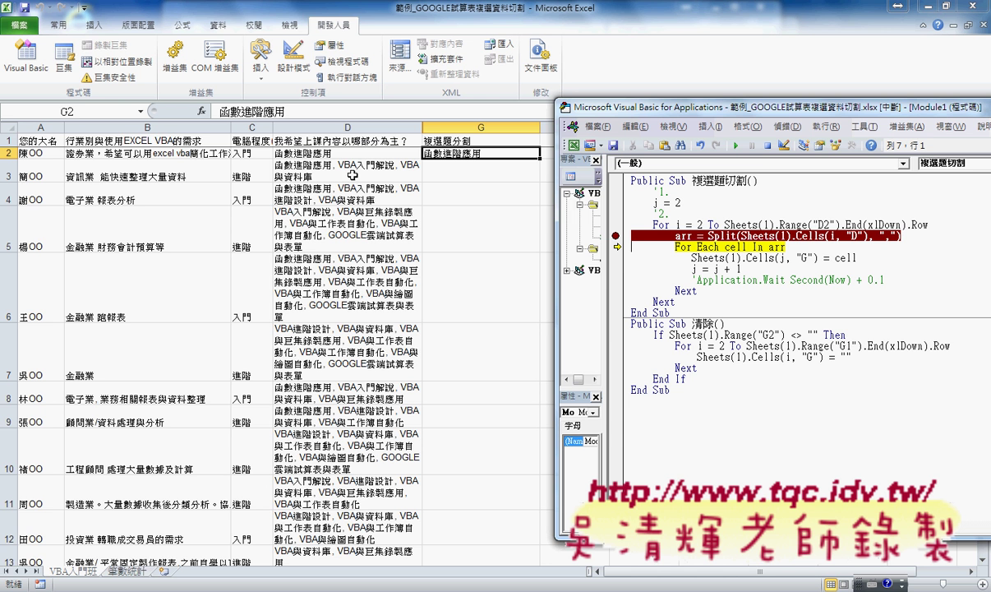
{"action": "left_click", "coordinate": [682, 235]}
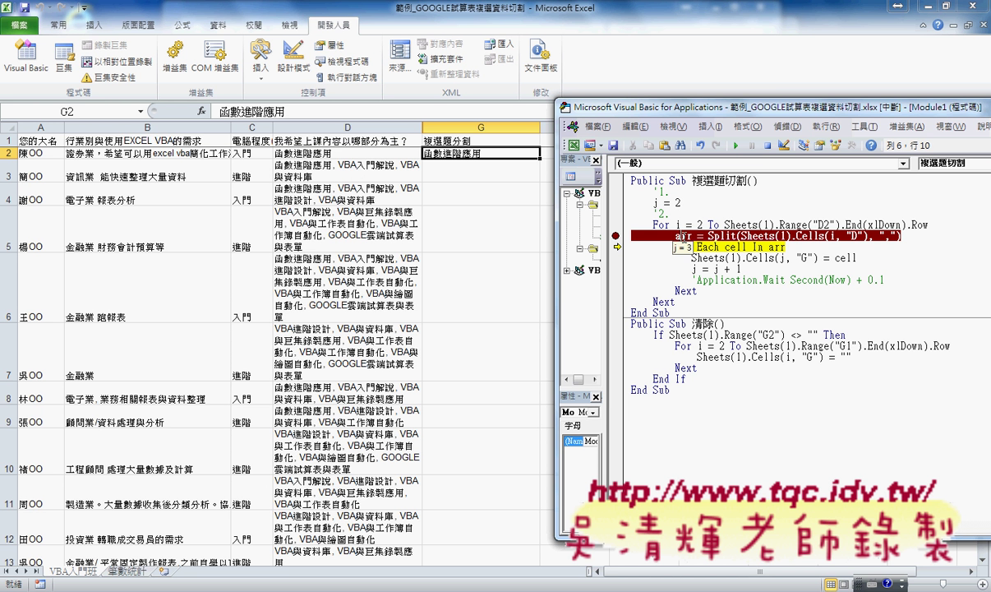
{"action": "double_click", "coordinate": [681, 236]}
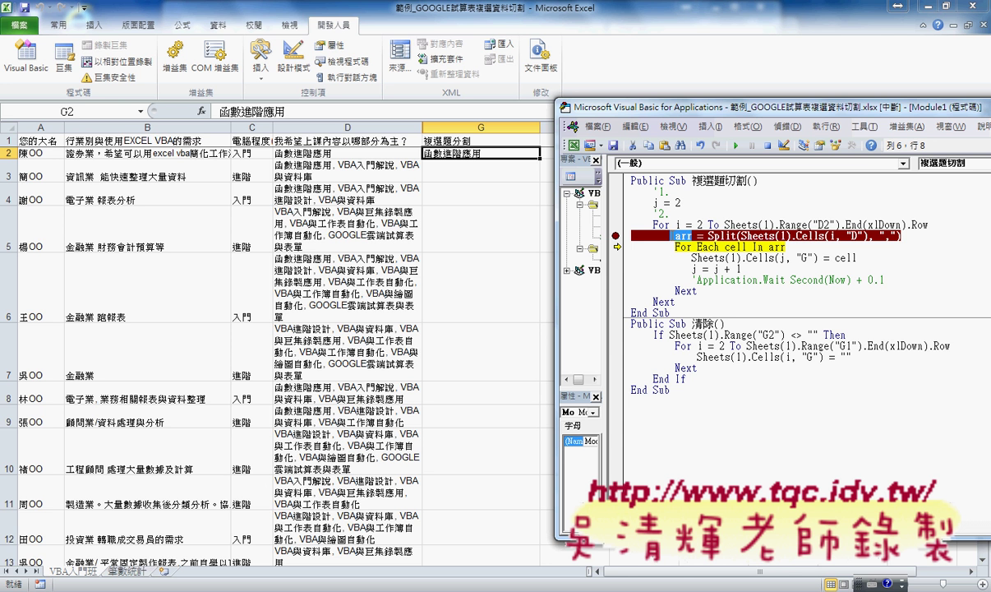
{"action": "key", "text": "shift+Right"}
{"action": "right_click", "coordinate": [685, 236]}
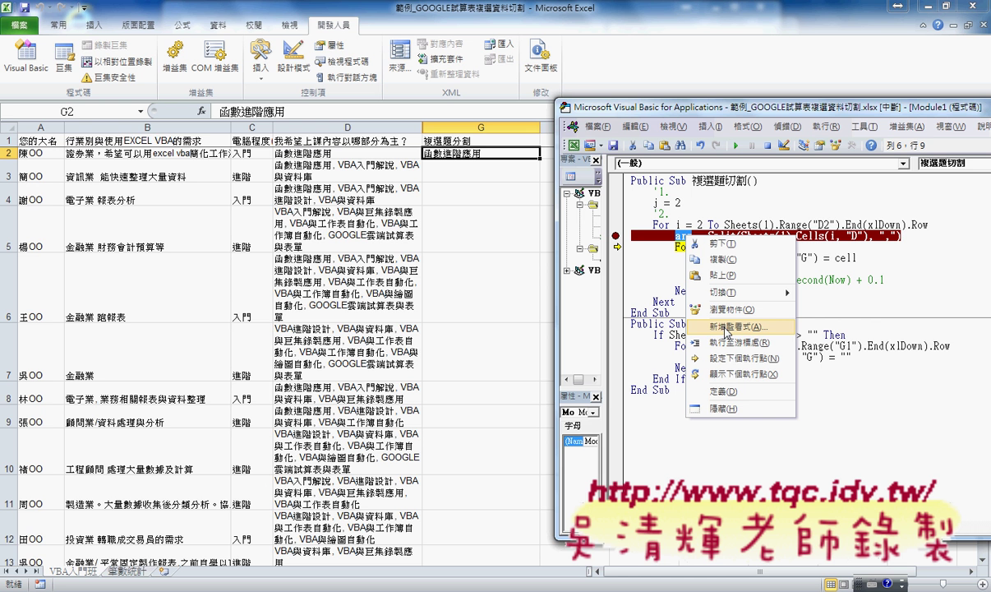
{"action": "left_click", "coordinate": [724, 328]}
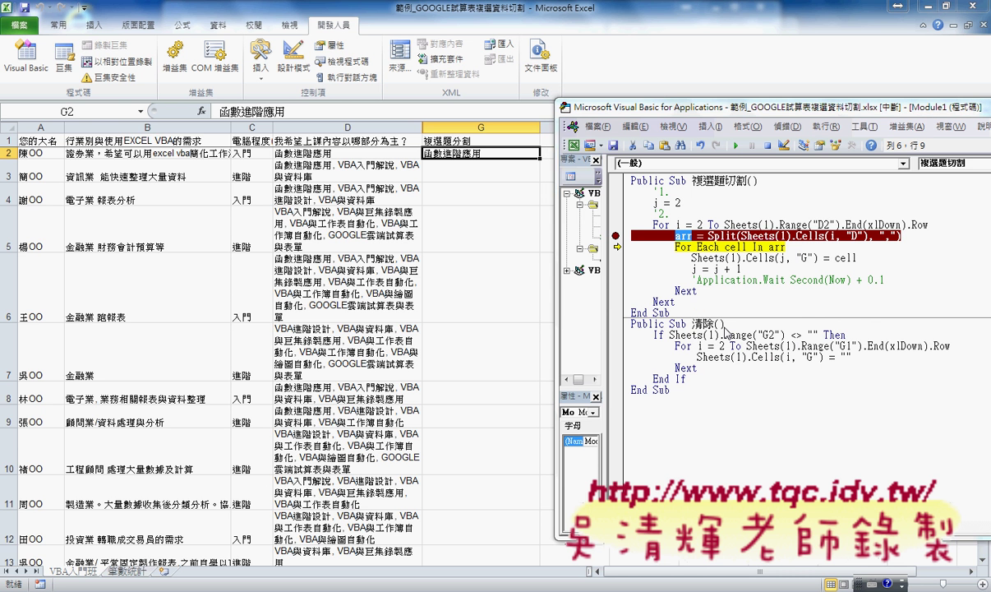
Step: Confirm the arr watch and expand it to show 函數進階應用, VBA入門解說 and VBA與資料庫
{"action": "left_click", "coordinate": [588, 169]}
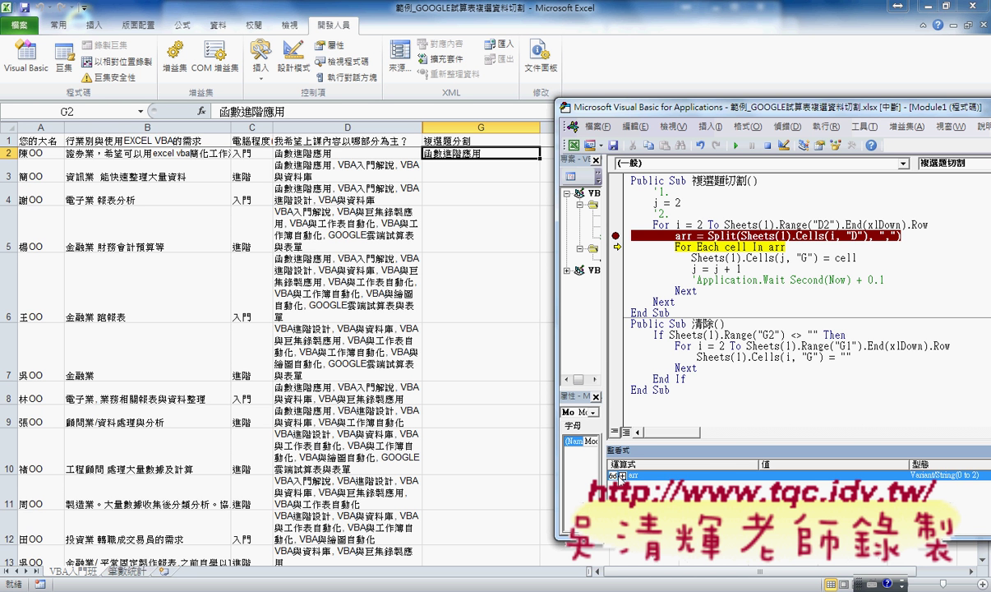
{"action": "left_click", "coordinate": [622, 475]}
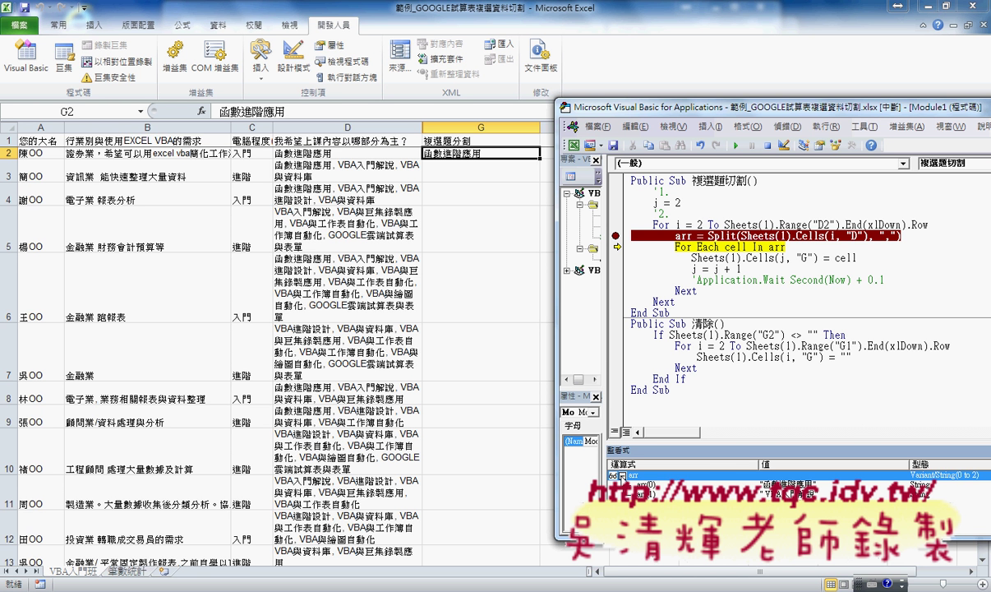
{"action": "left_click_drag", "start_coordinate": [741, 441], "coordinate": [699, 399]}
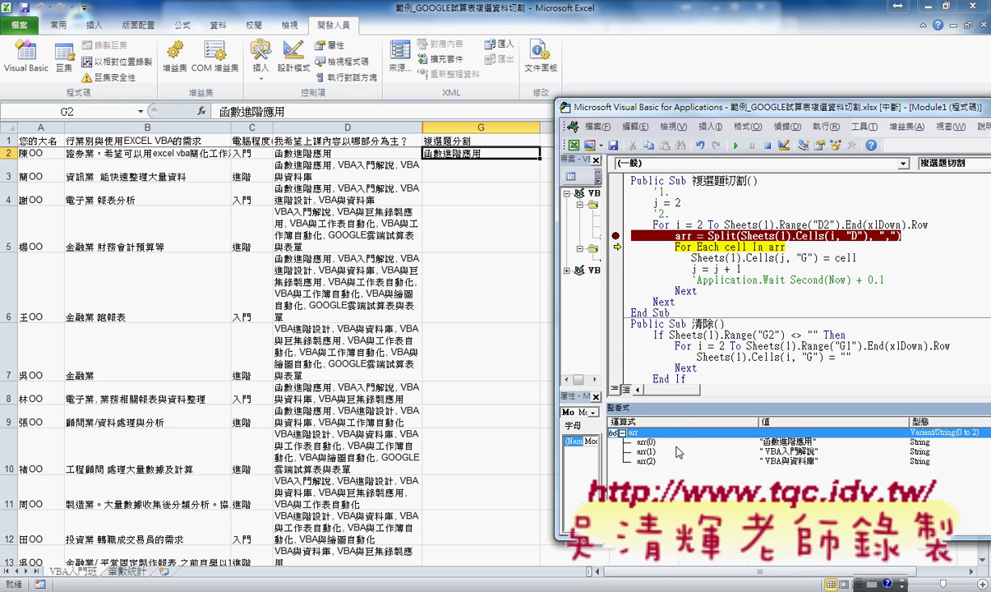
{"action": "left_click", "coordinate": [641, 441]}
{"action": "left_click", "coordinate": [643, 452]}
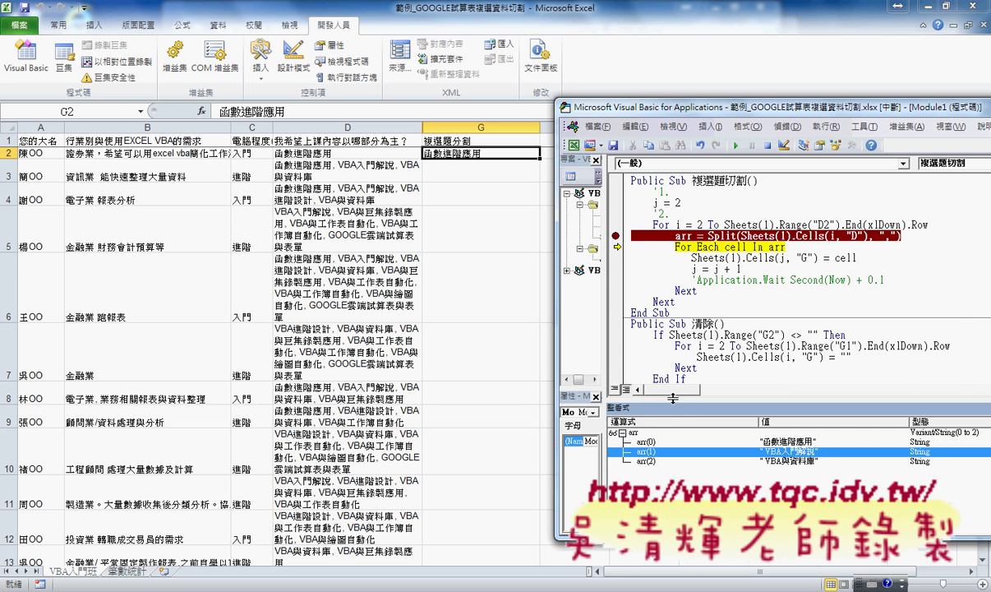
{"action": "left_click_drag", "start_coordinate": [672, 404], "coordinate": [671, 440]}
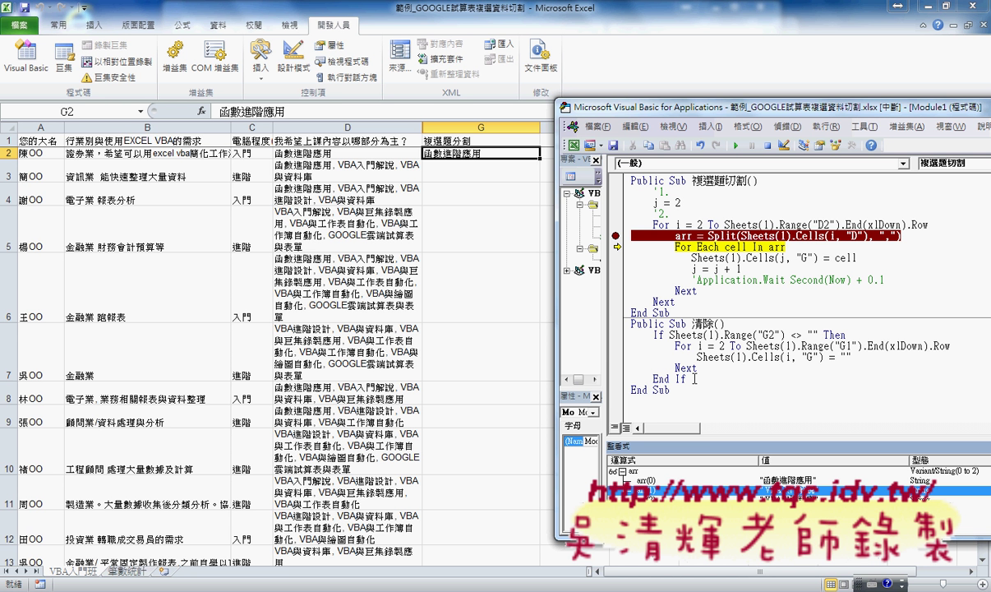
Step: Step through the For Each loop, writing 函數進階應用, VBA入門解說 and VBA與資料庫 into G3–G5
{"action": "left_click", "coordinate": [722, 481]}
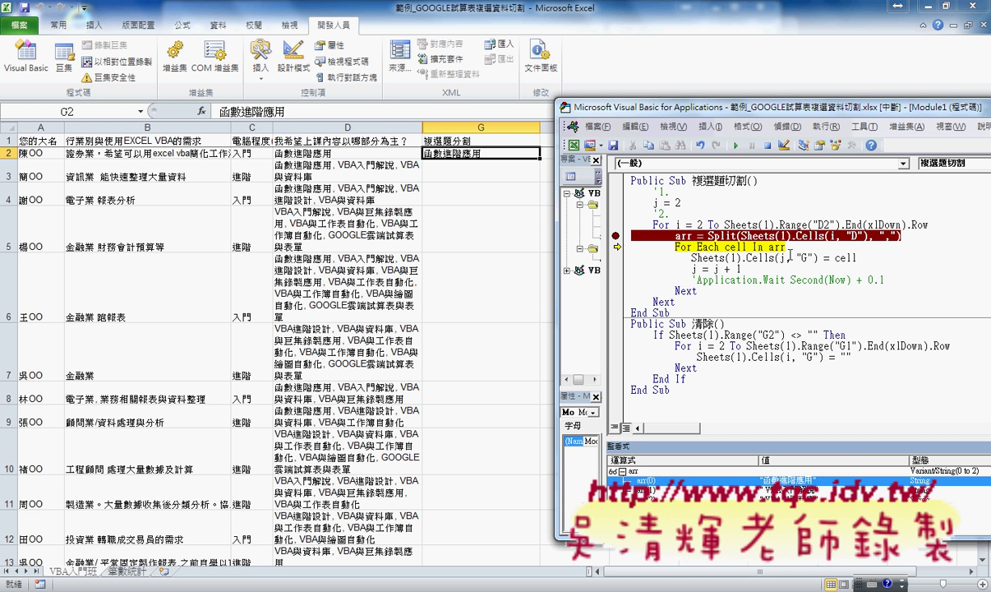
{"action": "mouse_move", "coordinate": [737, 245]}
{"action": "key", "text": "F8"}
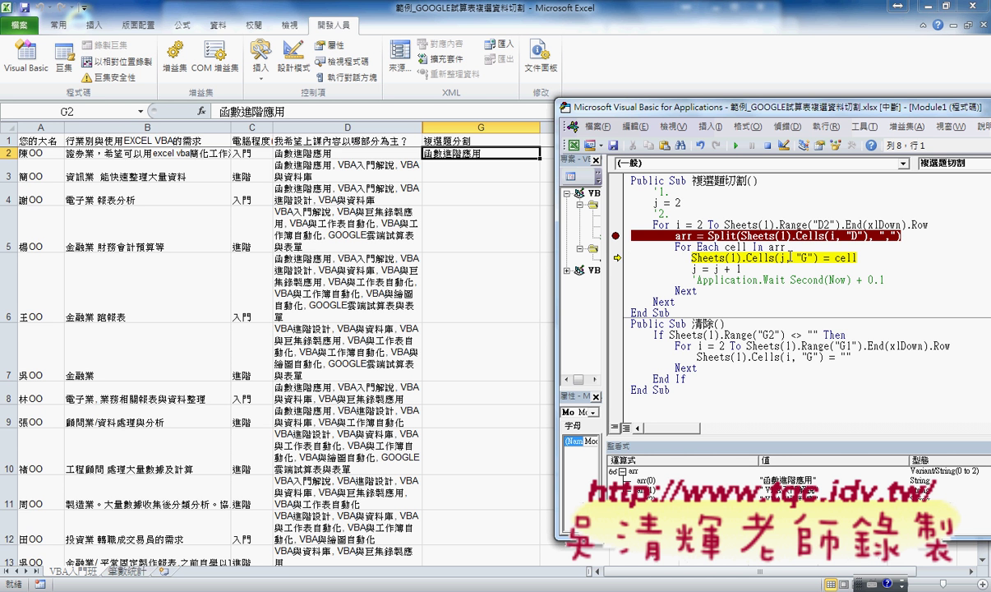
{"action": "key", "text": "F8"}
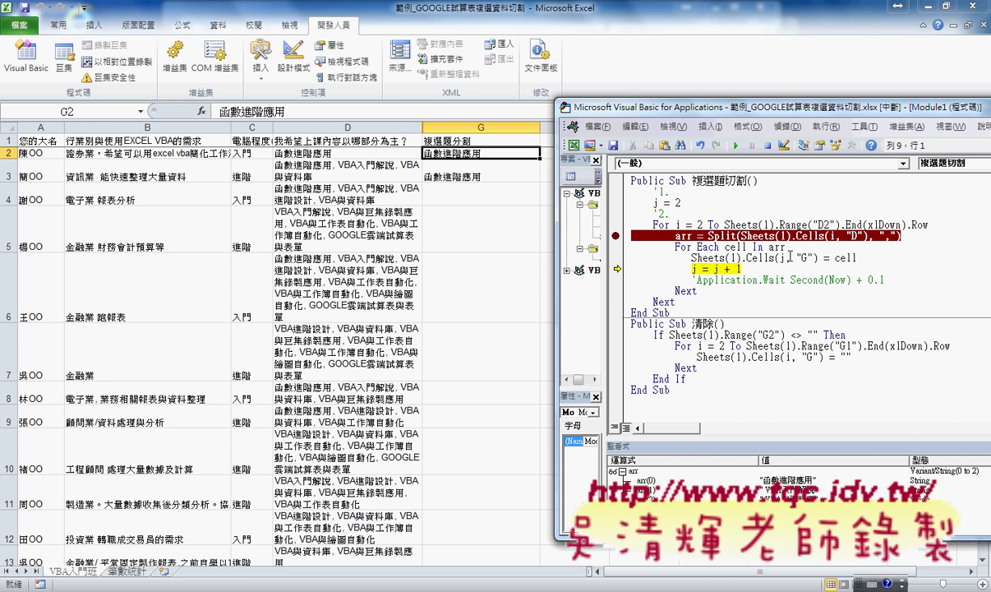
{"action": "key", "text": "F8"}
{"action": "key", "text": "F8"}
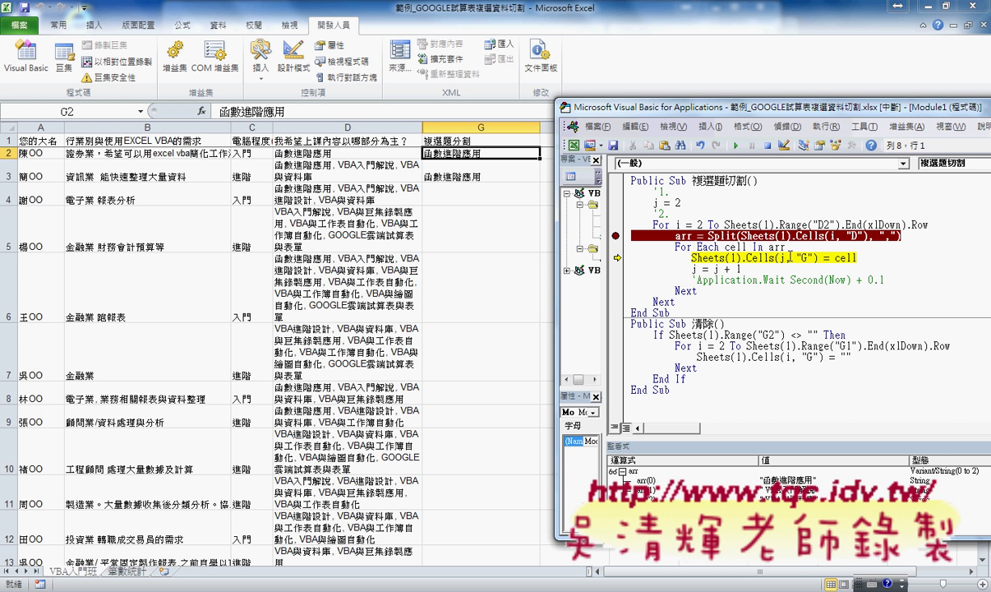
{"action": "key", "text": "F8"}
{"action": "key", "text": "F8"}
{"action": "key", "text": "F8"}
{"action": "key", "text": "F8"}
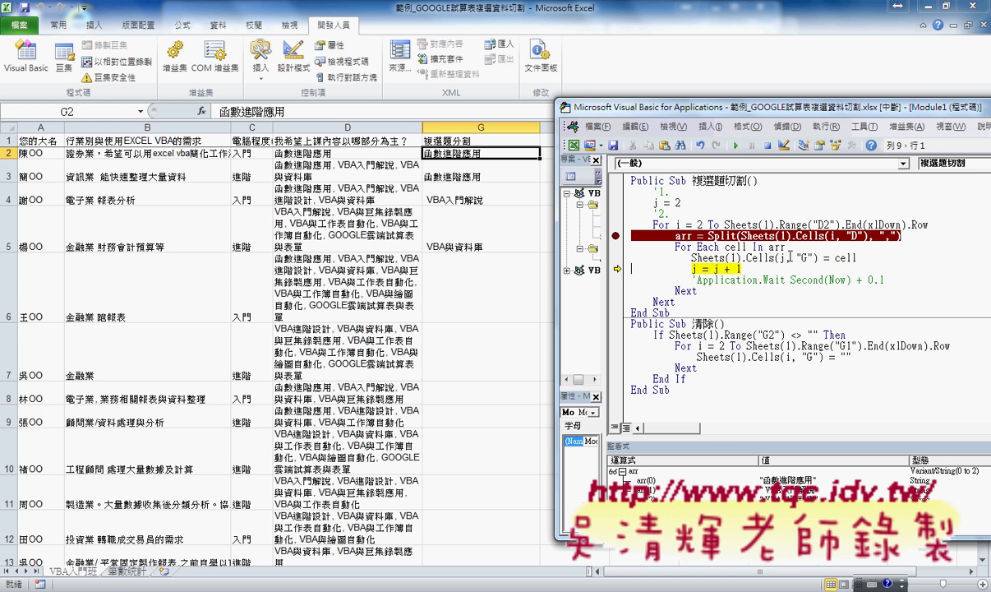
{"action": "key", "text": "F8"}
{"action": "key", "text": "F8"}
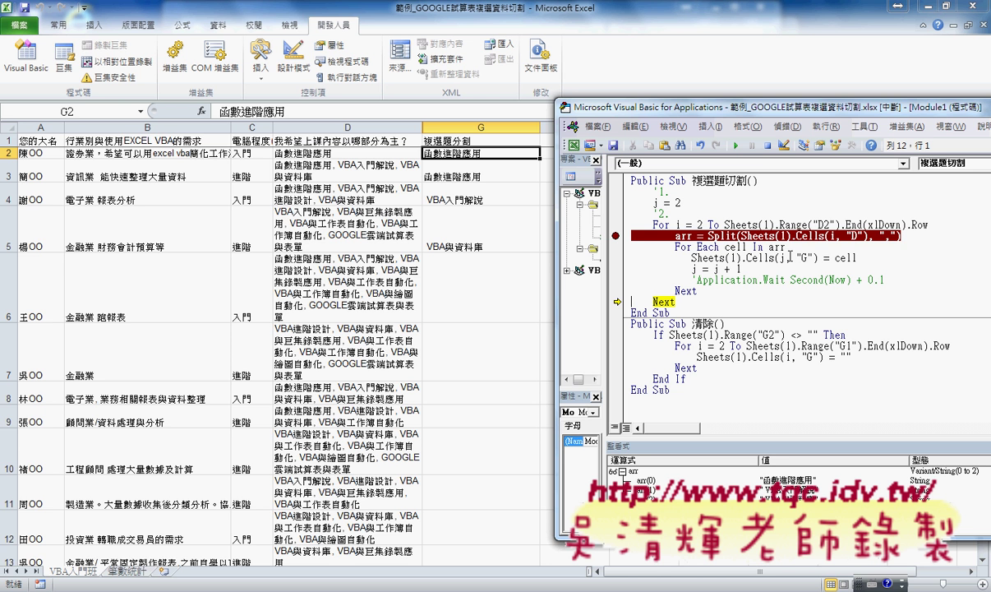
Step: Clear the Split-line breakpoint and let the macro run to completion
{"action": "left_click", "coordinate": [614, 236]}
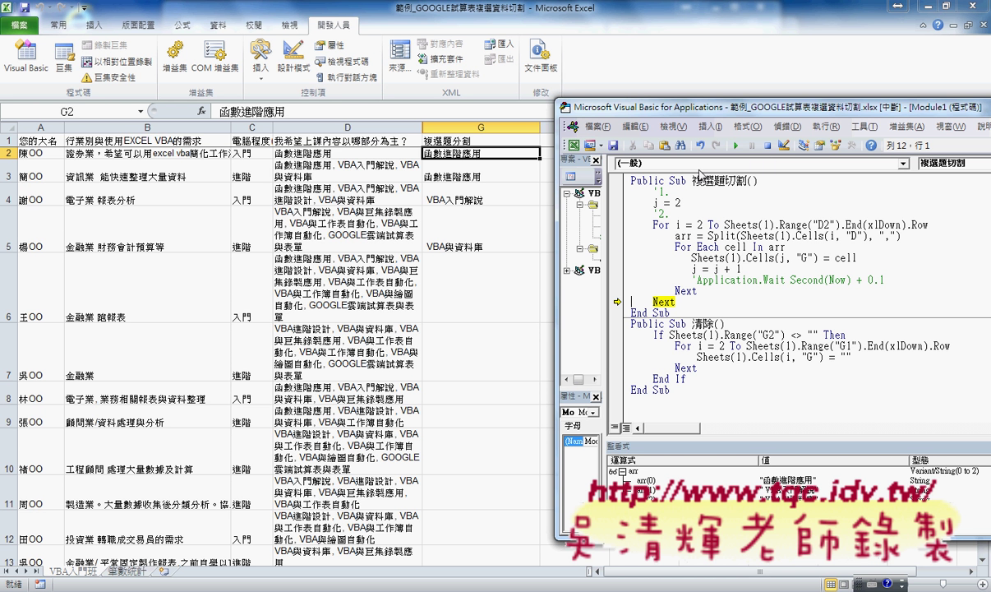
{"action": "left_click", "coordinate": [616, 236]}
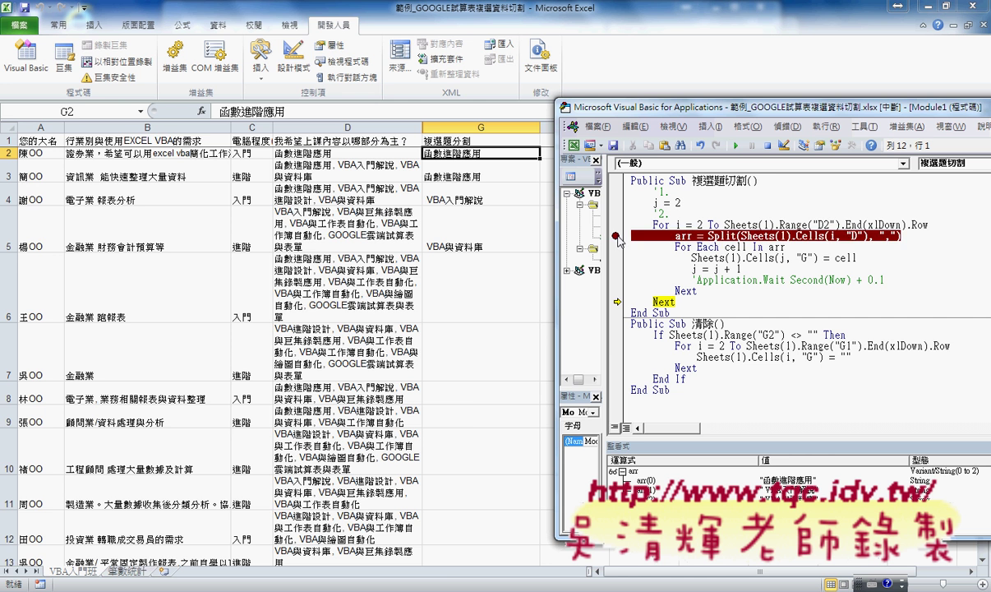
{"action": "left_click", "coordinate": [617, 236]}
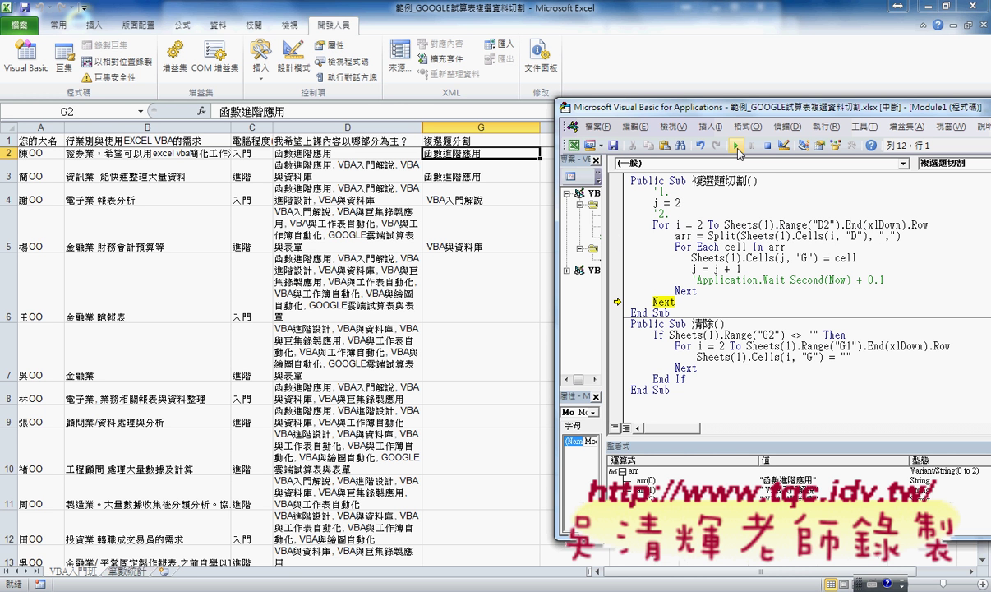
{"action": "left_click", "coordinate": [739, 153]}
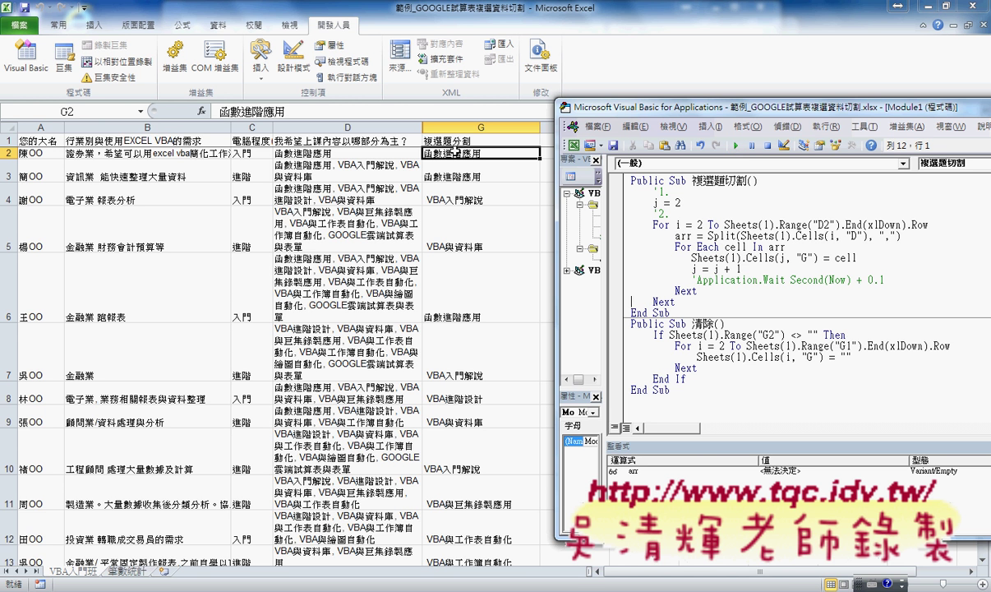
{"action": "left_click_drag", "start_coordinate": [428, 152], "coordinate": [457, 304]}
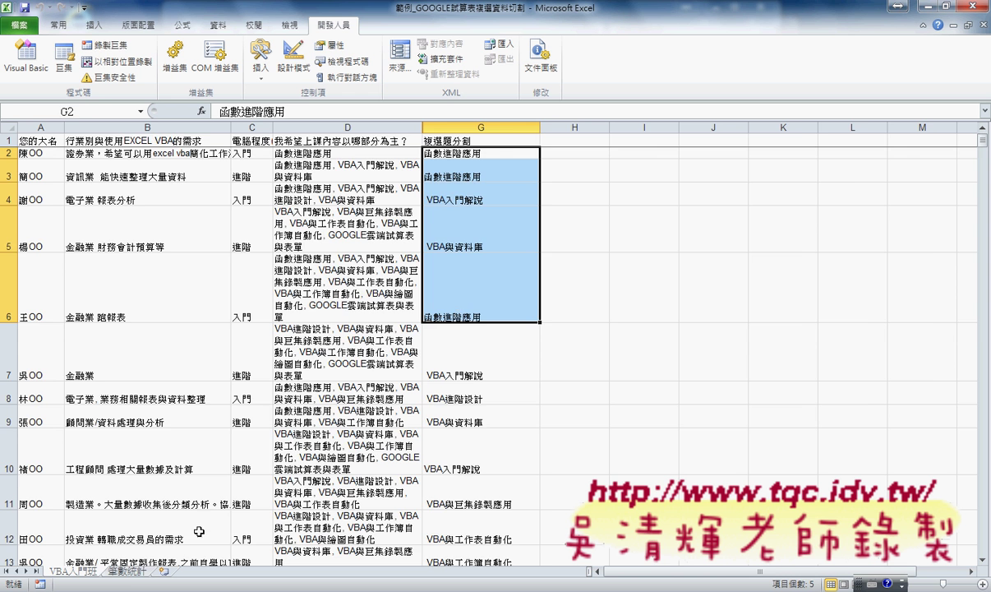
Step: Look over the 筆數統計 sheet's option list and its empty count cells
{"action": "left_click", "coordinate": [123, 573]}
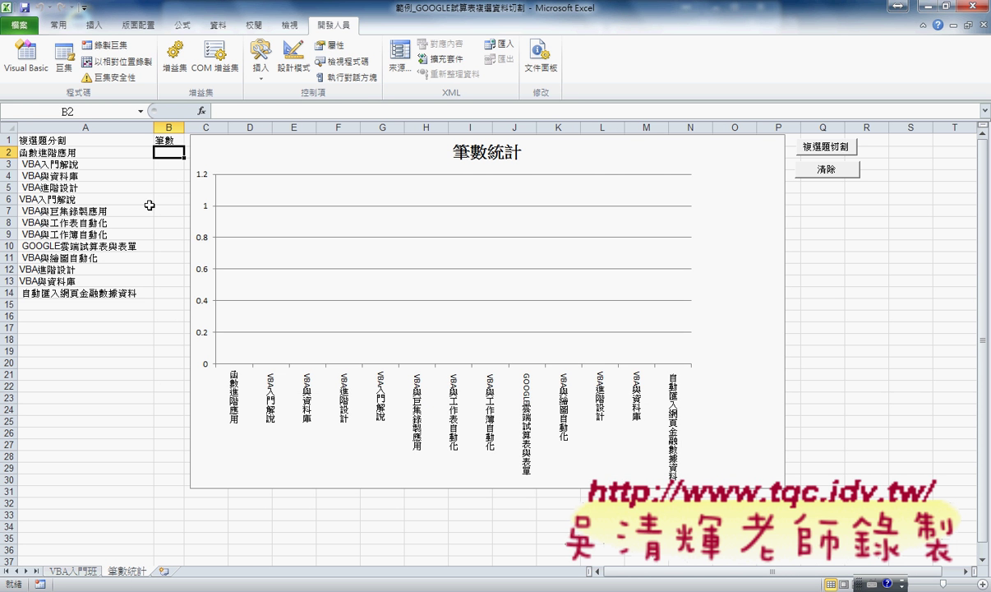
{"action": "left_click_drag", "start_coordinate": [164, 153], "coordinate": [169, 291]}
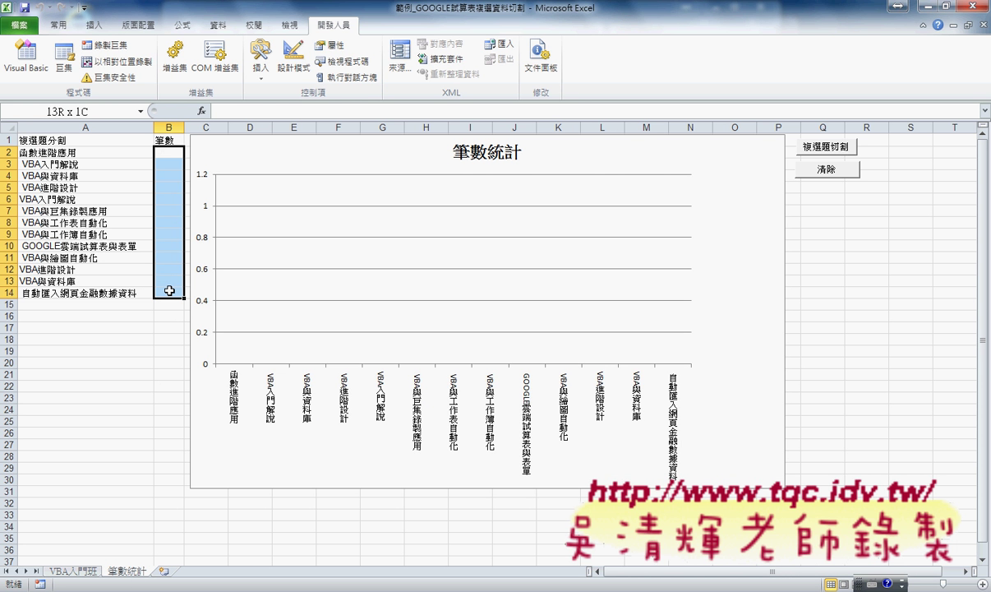
{"action": "left_click", "coordinate": [98, 149]}
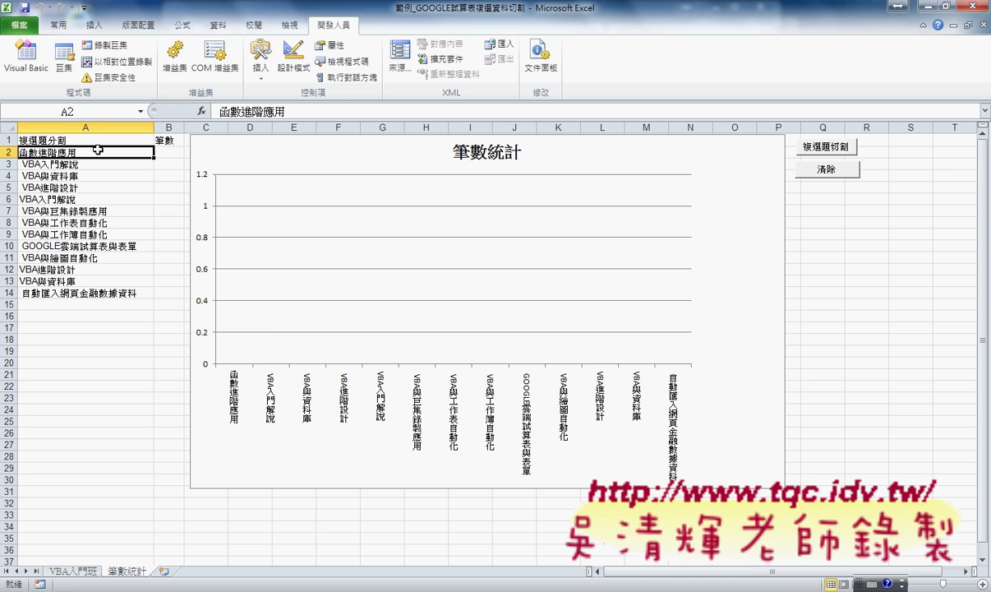
Step: On VBA入門班, select column G from the 複選題分割 header down to the last answer
{"action": "left_click", "coordinate": [74, 570]}
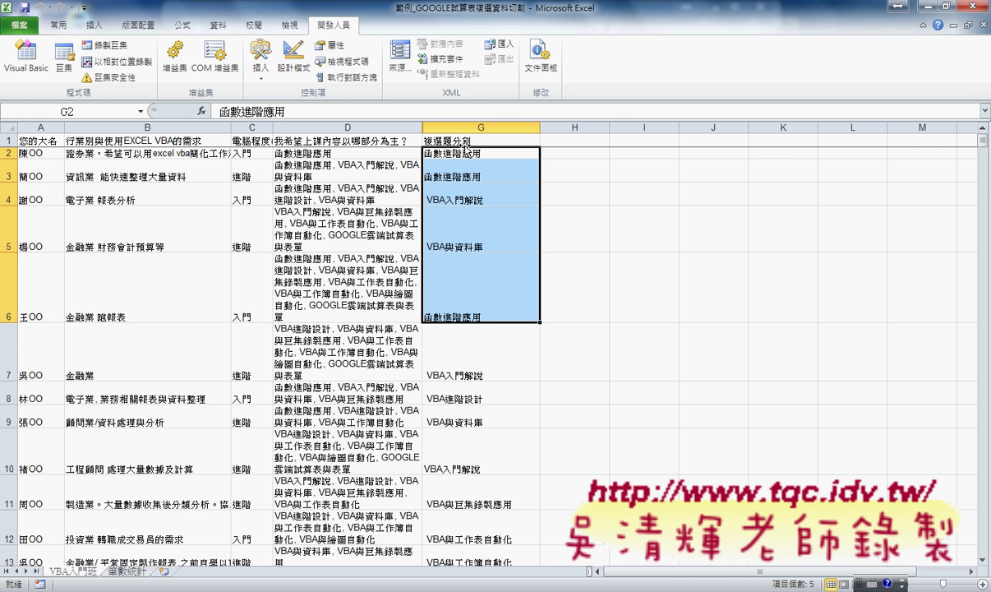
{"action": "left_click", "coordinate": [465, 141]}
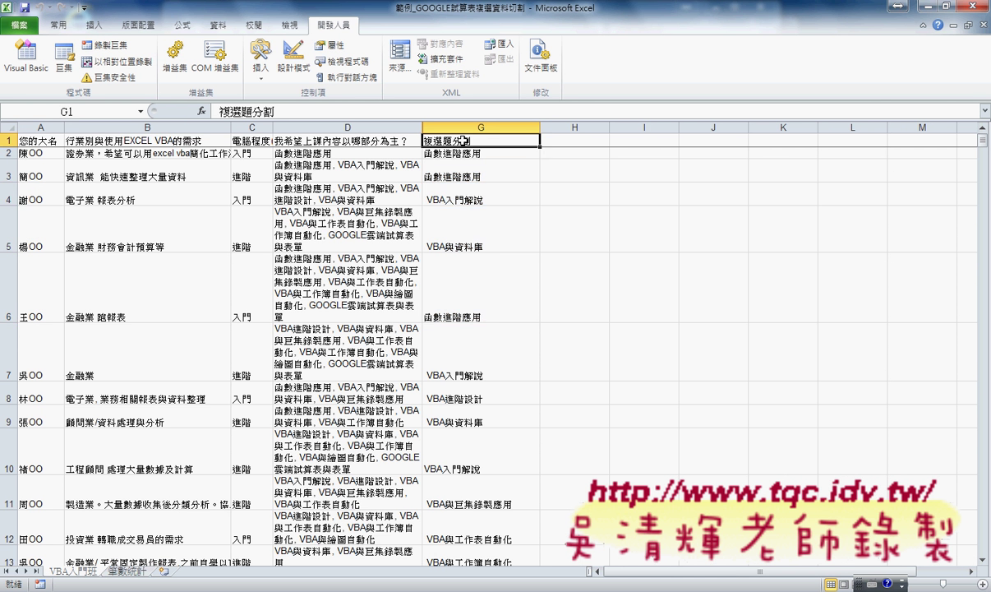
{"action": "left_click", "coordinate": [434, 153]}
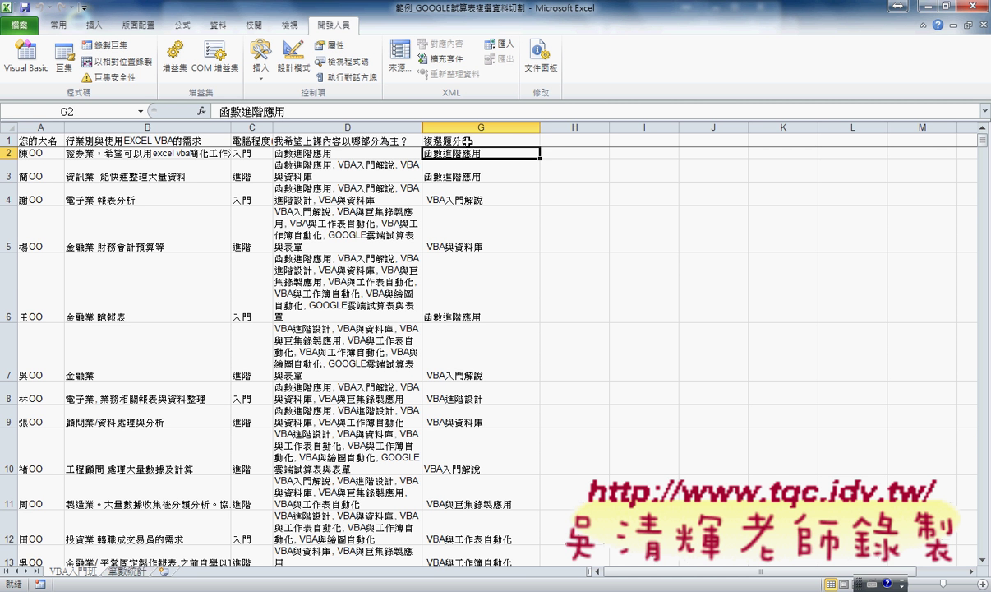
{"action": "left_click", "coordinate": [467, 141]}
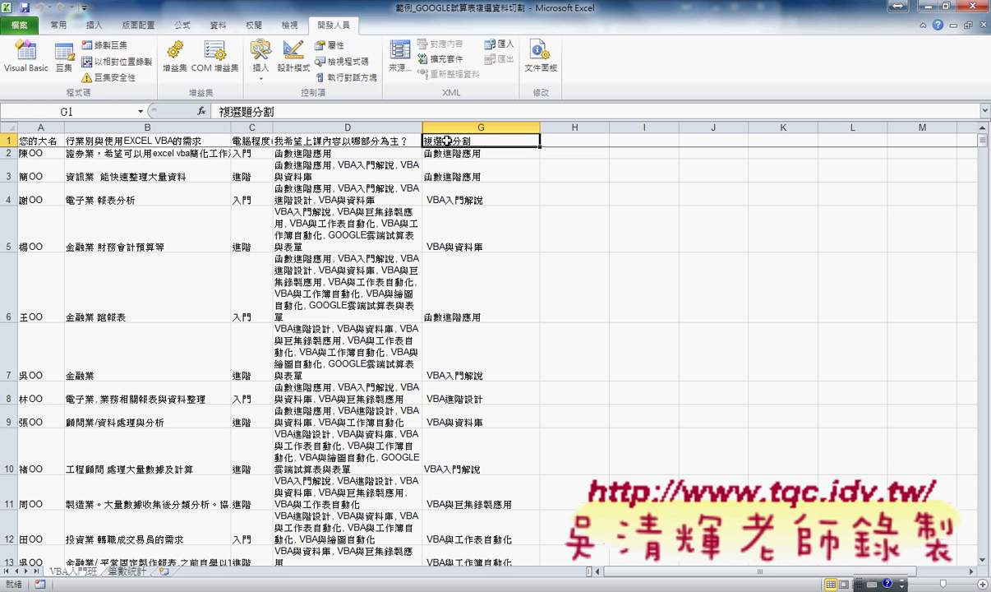
{"action": "key", "text": "ctrl+shift+Down"}
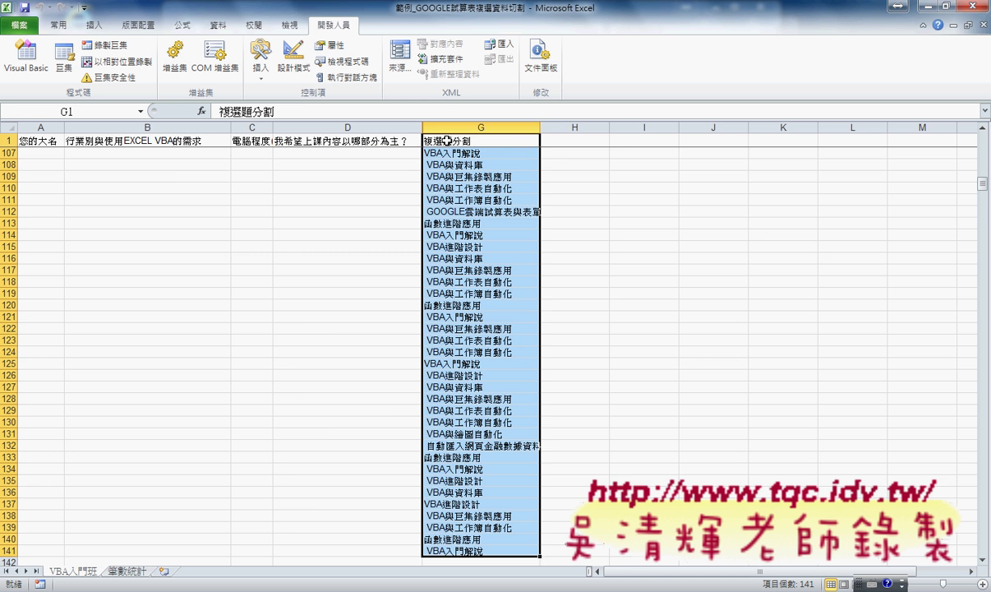
{"action": "left_click_drag", "start_coordinate": [982, 184], "coordinate": [925, 123]}
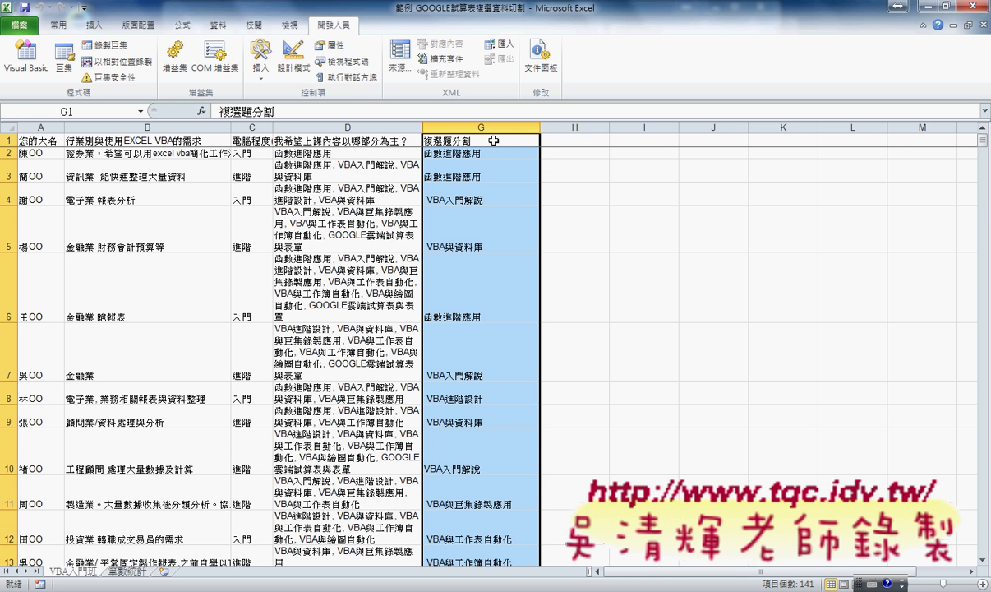
Step: Recreate 複選題分割 from the top row, replacing the old name, and verify it refers to VBA入門班!$G$2:$G$141
{"action": "left_click", "coordinate": [188, 27]}
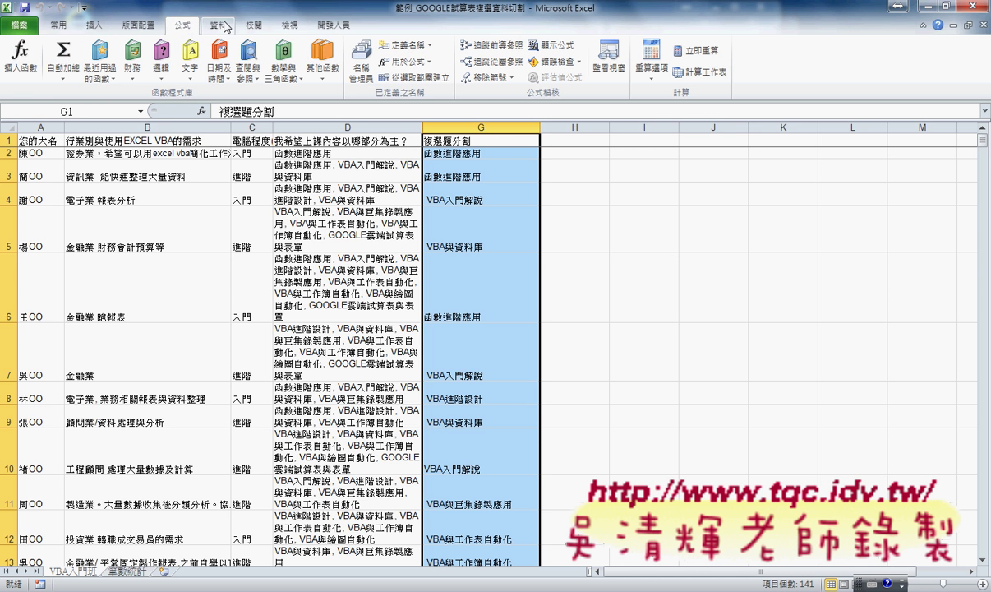
{"action": "left_click", "coordinate": [421, 83]}
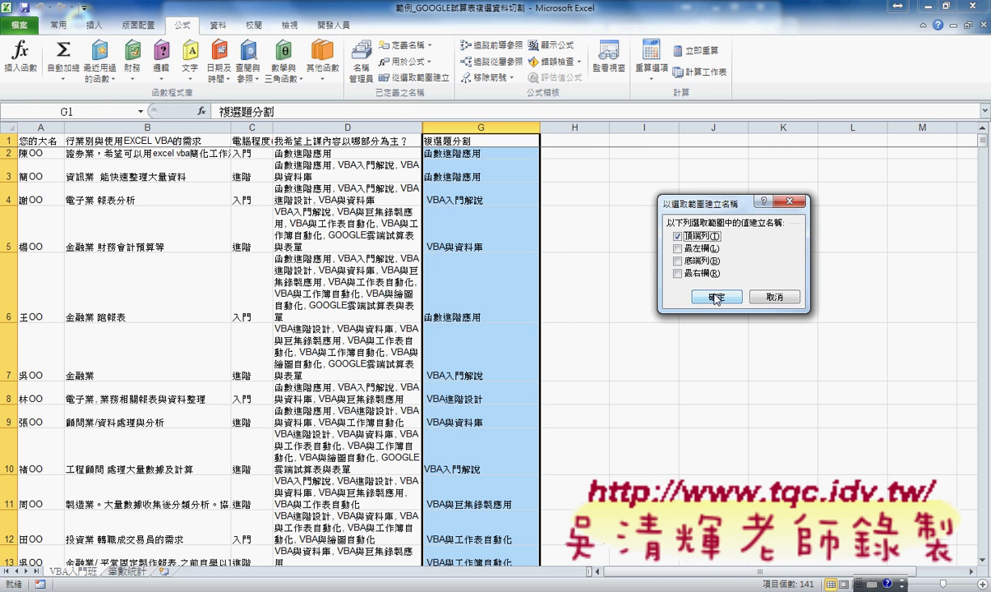
{"action": "key", "text": "Return"}
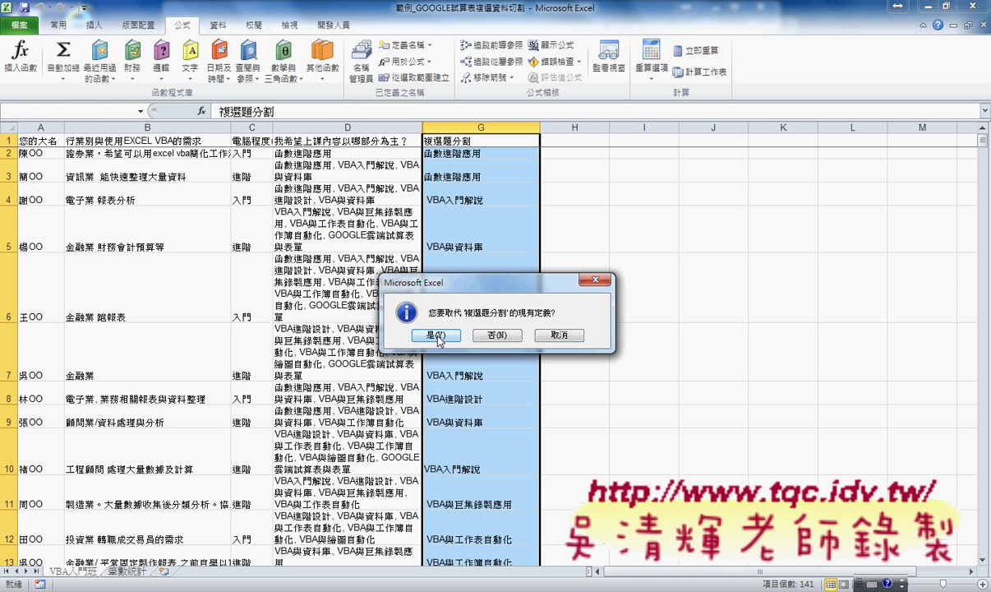
{"action": "left_click", "coordinate": [437, 335]}
{"action": "left_click", "coordinate": [361, 74]}
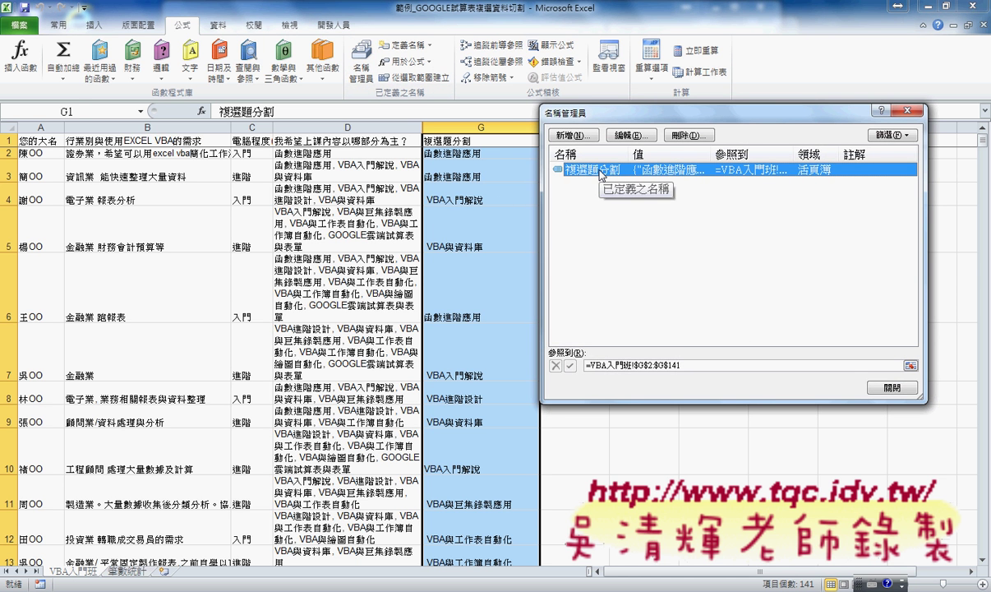
{"action": "left_click", "coordinate": [685, 365]}
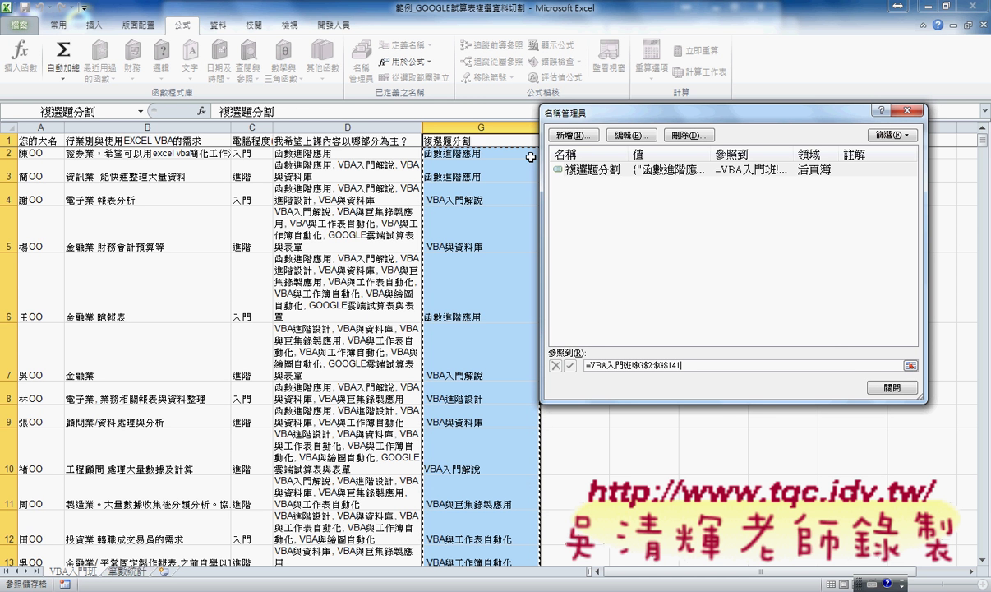
{"action": "left_click", "coordinate": [893, 390]}
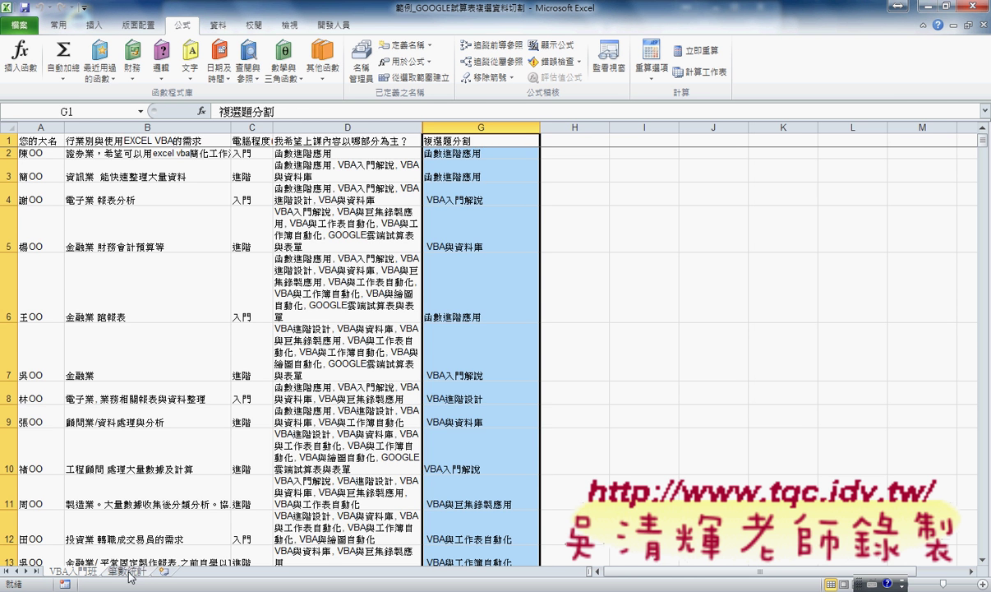
Step: On the 筆數統計 sheet, insert a COUNTIF function into cell B2
{"action": "left_click", "coordinate": [127, 571]}
{"action": "left_click", "coordinate": [163, 152]}
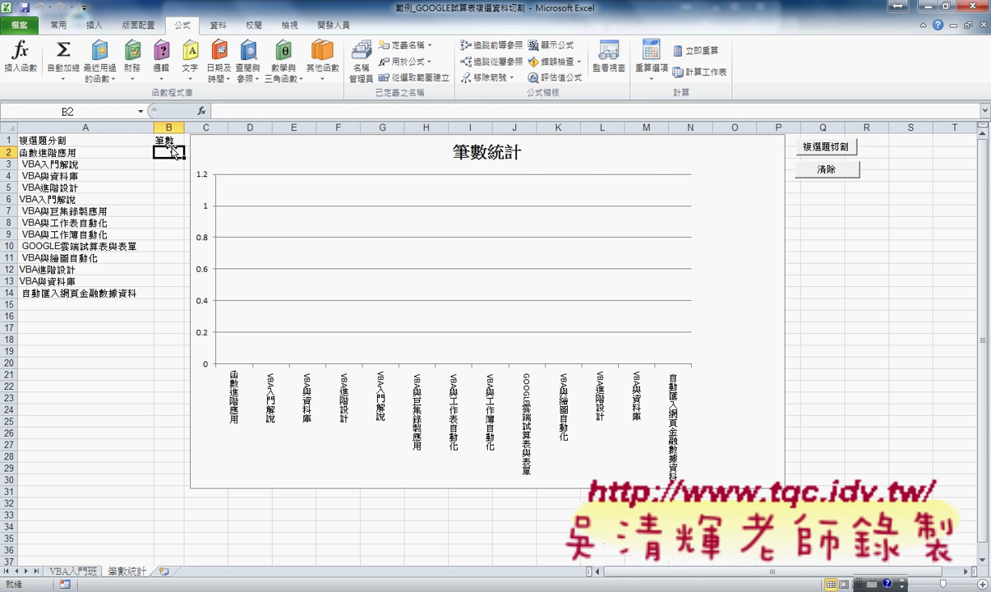
{"action": "left_click", "coordinate": [202, 112]}
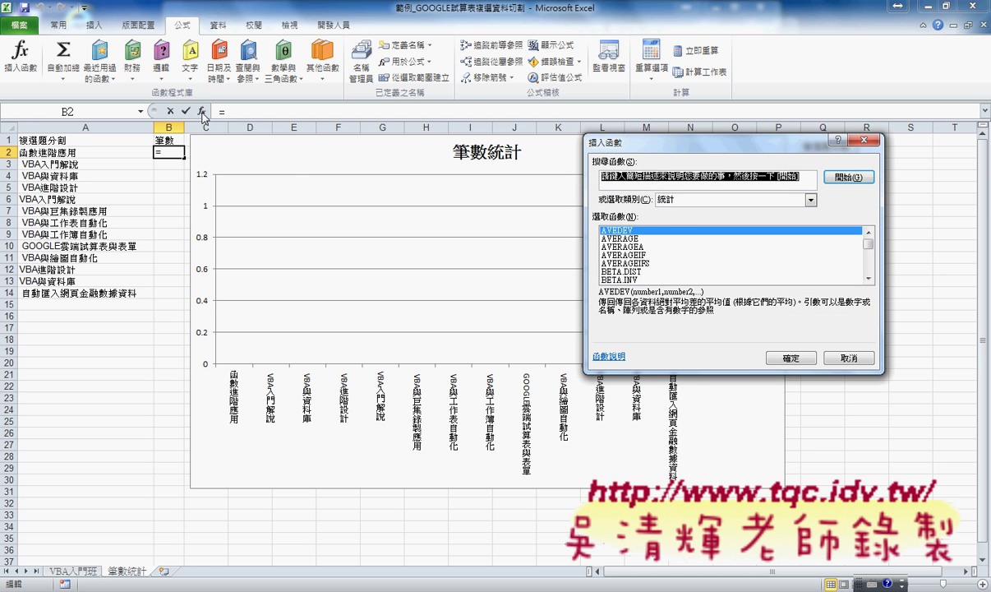
{"action": "left_click", "coordinate": [709, 201]}
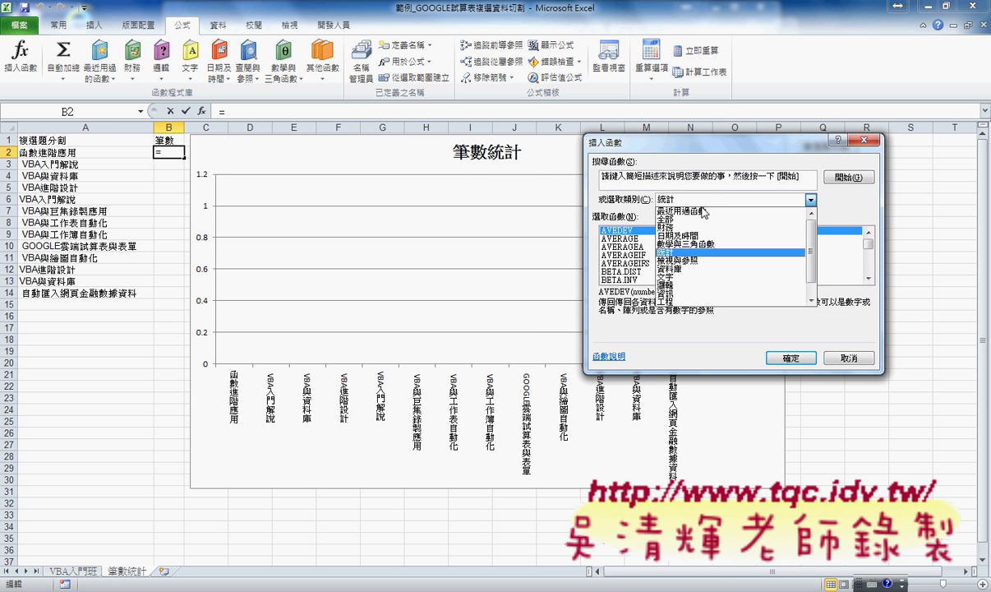
{"action": "left_click", "coordinate": [703, 212]}
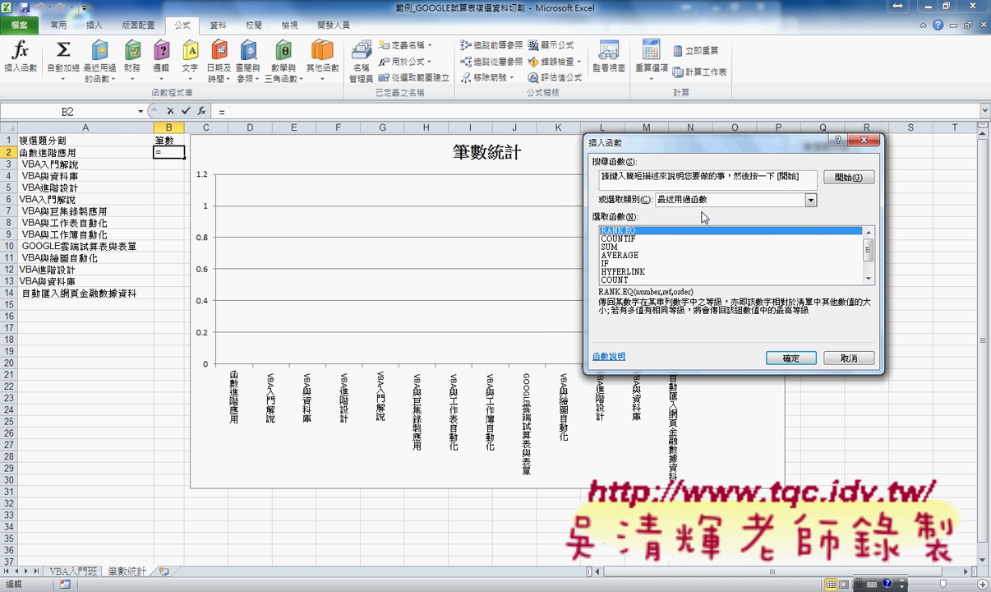
{"action": "left_click", "coordinate": [619, 239]}
{"action": "left_click", "coordinate": [788, 356]}
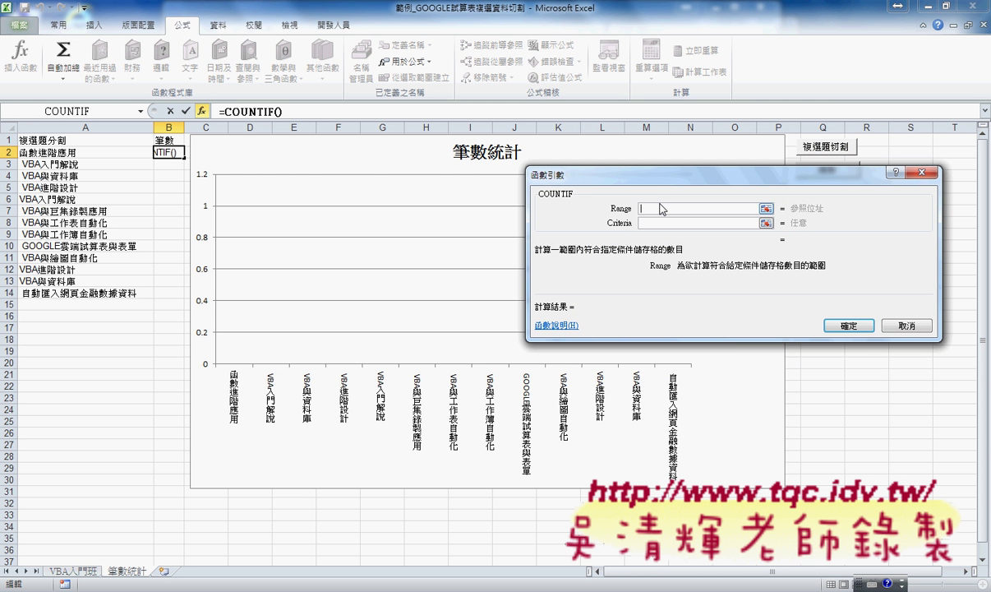
Step: Complete COUNTIF(複選題分割,A2) in B2, giving 16, and fill it down to B14
{"action": "key", "text": "F3"}
{"action": "left_click", "coordinate": [696, 234]}
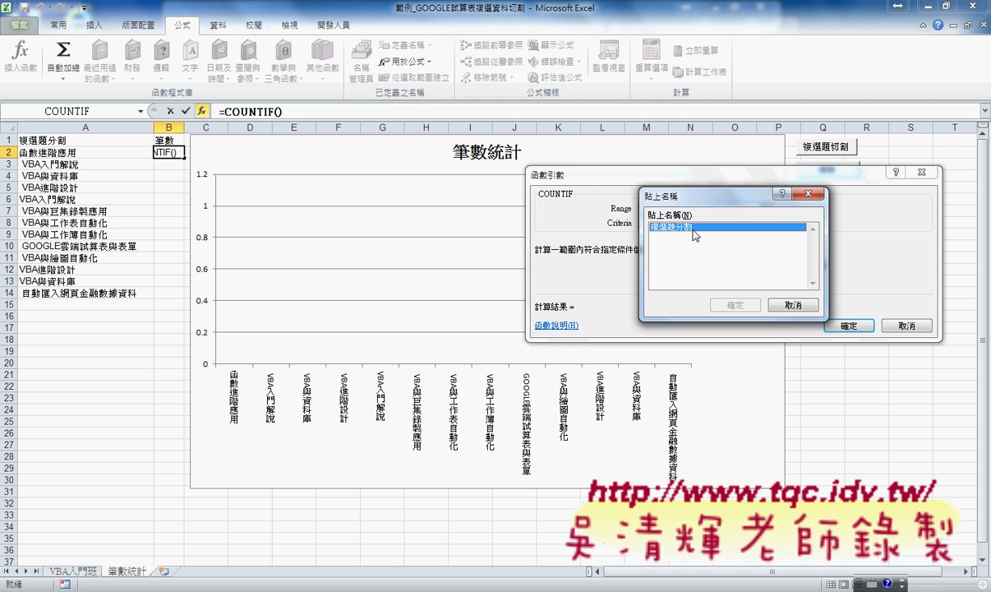
{"action": "left_click", "coordinate": [733, 305]}
{"action": "left_click", "coordinate": [671, 221]}
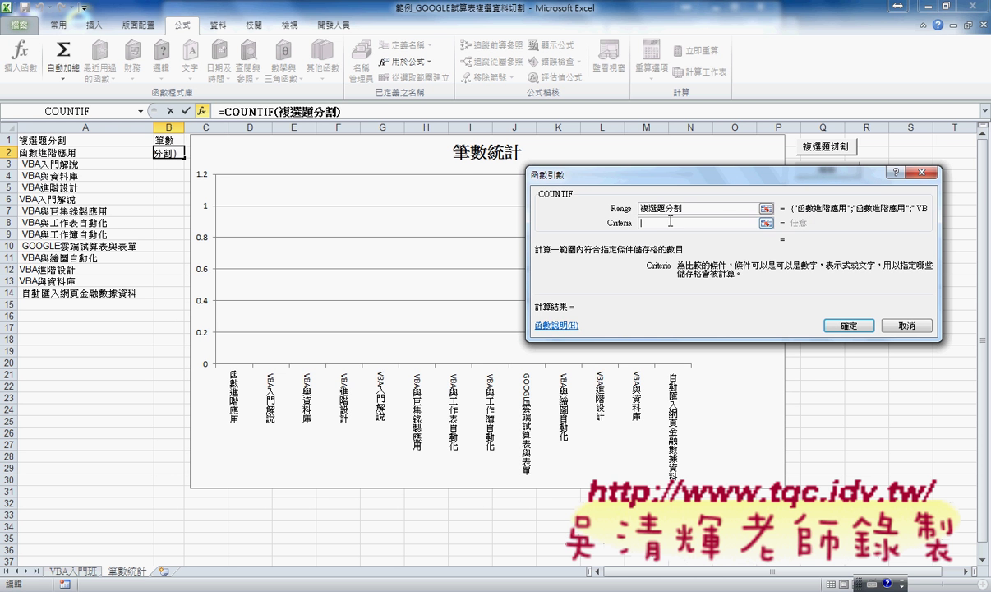
{"action": "left_click", "coordinate": [56, 152]}
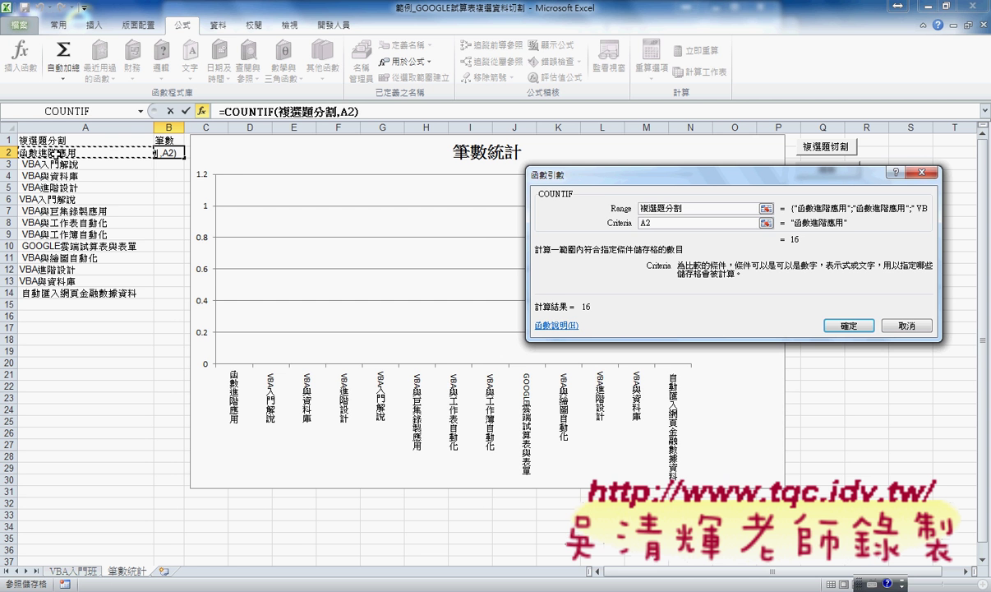
{"action": "left_click", "coordinate": [849, 329]}
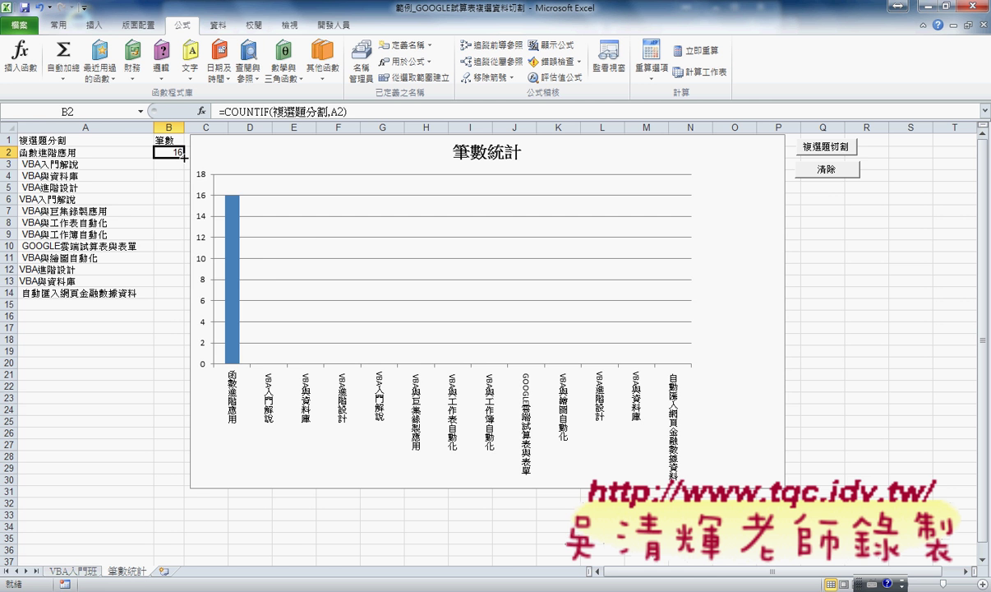
{"action": "left_click_drag", "start_coordinate": [185, 158], "coordinate": [182, 293]}
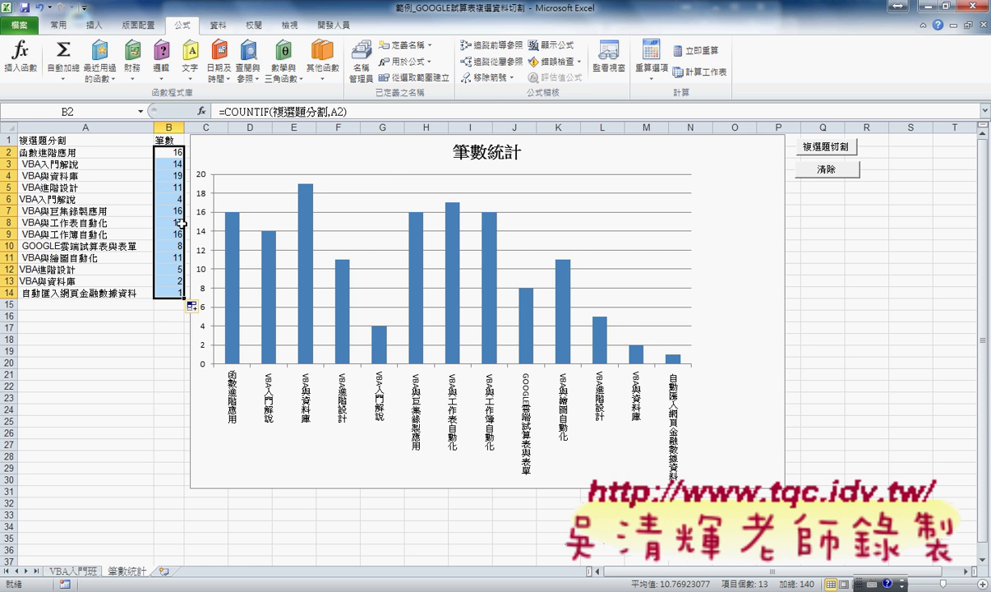
Step: Check the bar chart's data range, then return to the VBA入門班 sheet
{"action": "left_click", "coordinate": [784, 242]}
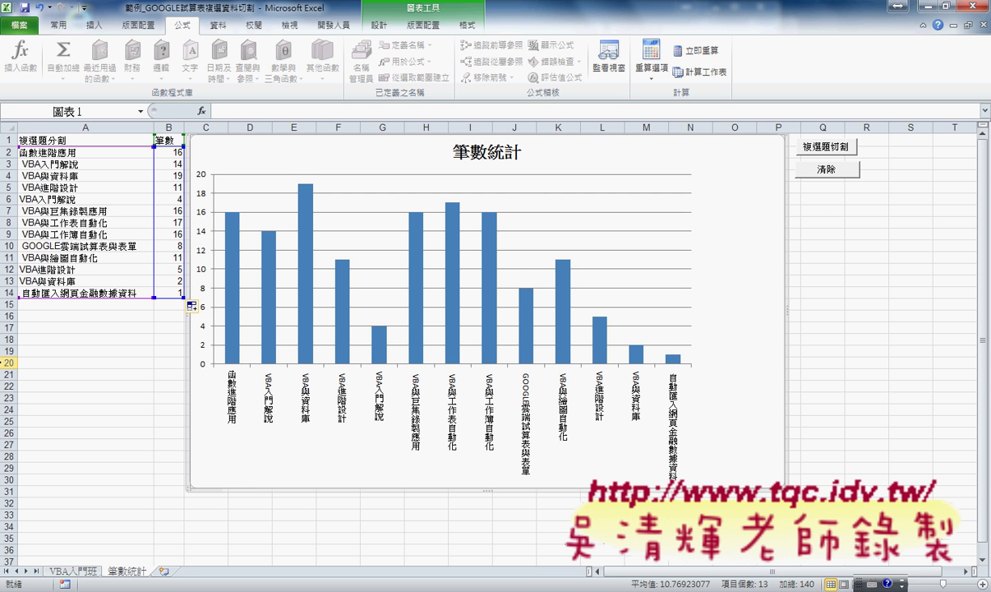
{"action": "left_click", "coordinate": [85, 572]}
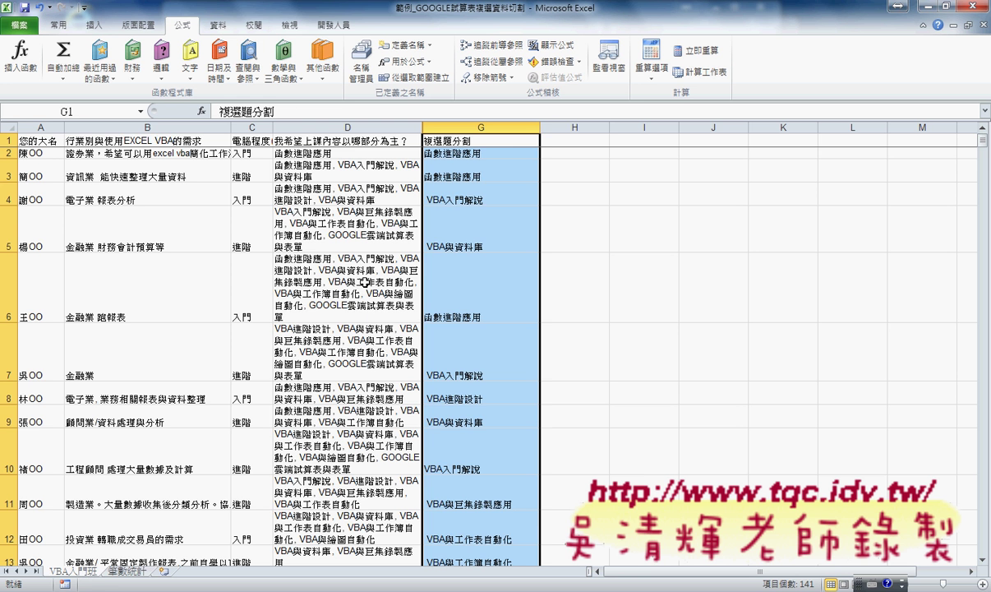
Step: Select G2 down to G141, delete the split answers, and scroll back to the top
{"action": "left_click", "coordinate": [479, 164]}
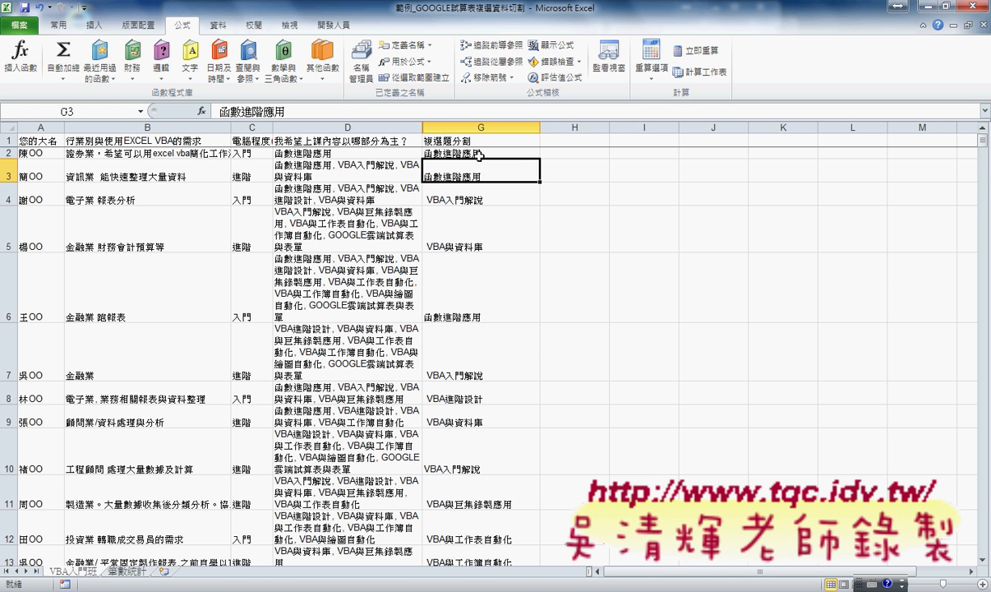
{"action": "left_click", "coordinate": [483, 152]}
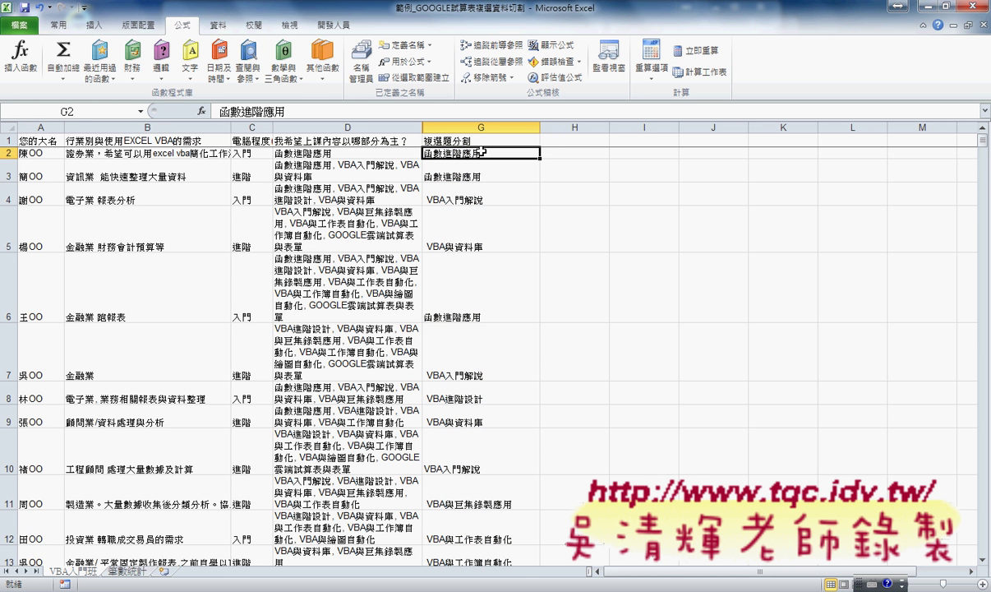
{"action": "key", "text": "ctrl+shift+Down"}
{"action": "key", "text": "Delete"}
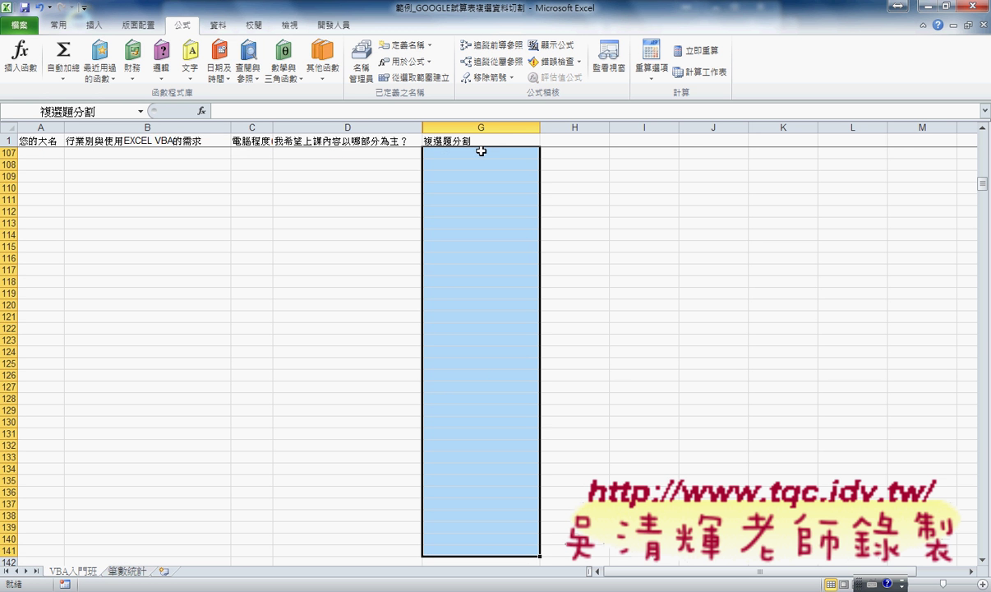
{"action": "scroll", "coordinate": [311, 472], "scroll_direction": "up", "scroll_amount": 15}
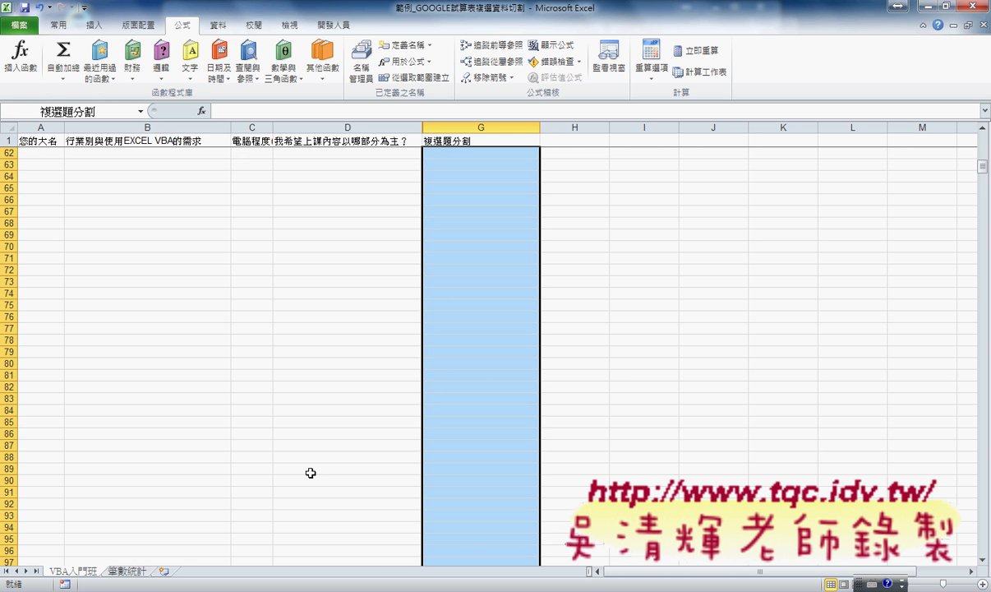
{"action": "scroll", "coordinate": [311, 473], "scroll_direction": "up", "scroll_amount": 20}
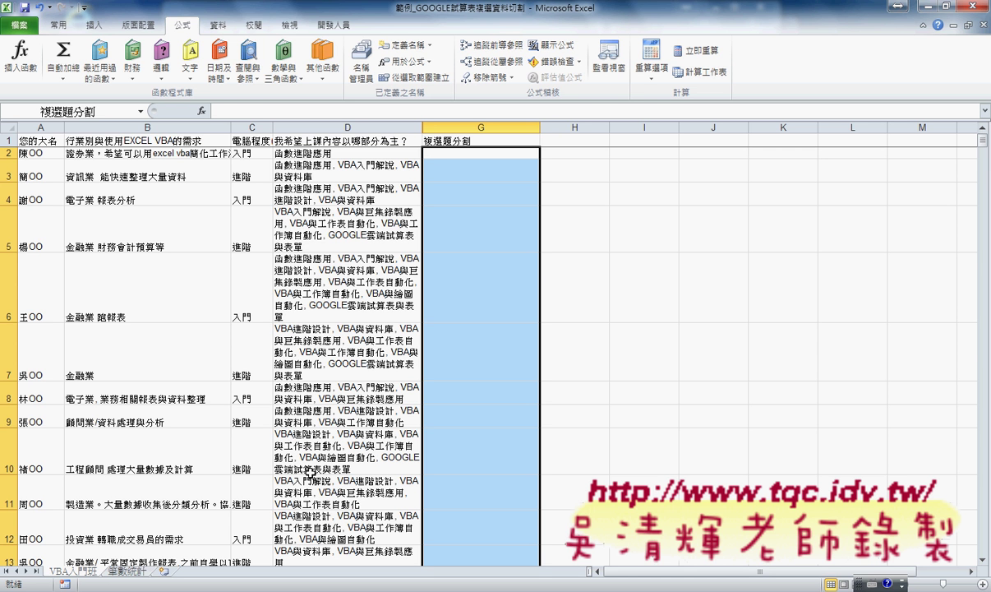